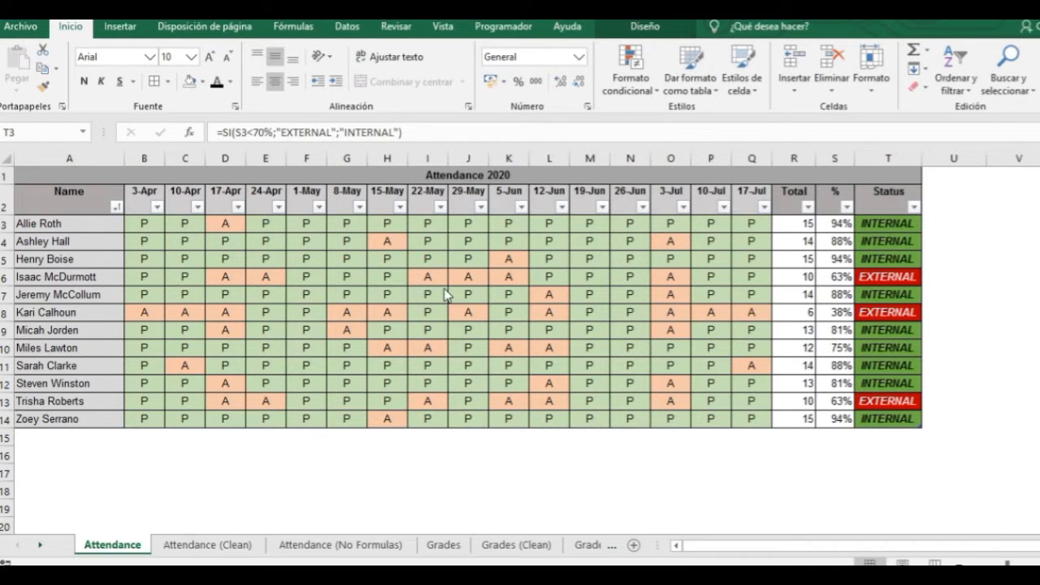
Review the Grades and Attendance sheets and the formatting notes beside the empty table on Attendance (No Formulas).
{"action": "left_click", "coordinate": [448, 545]}
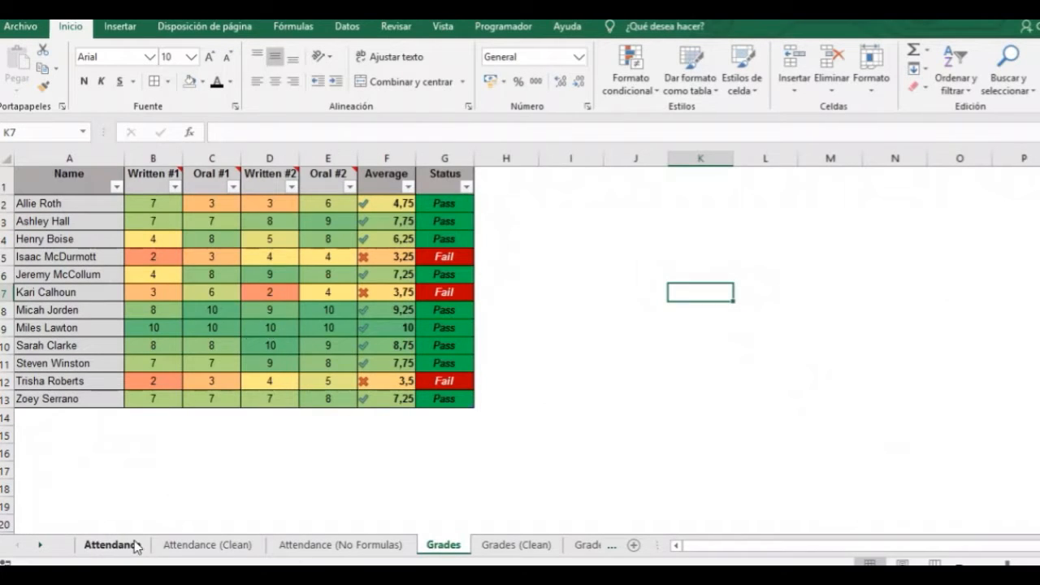
{"action": "left_click", "coordinate": [113, 545]}
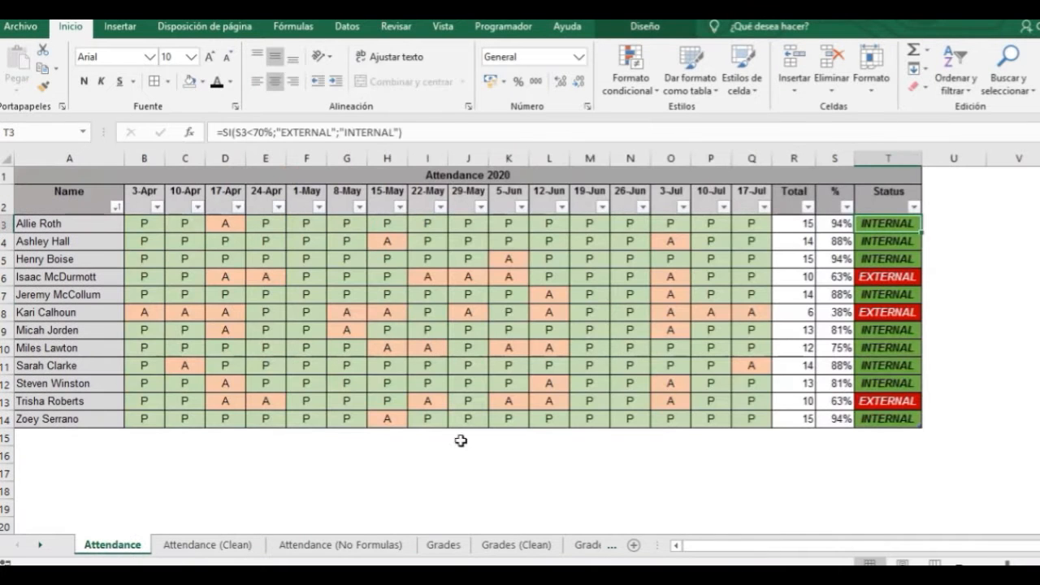
{"action": "left_click", "coordinate": [342, 546]}
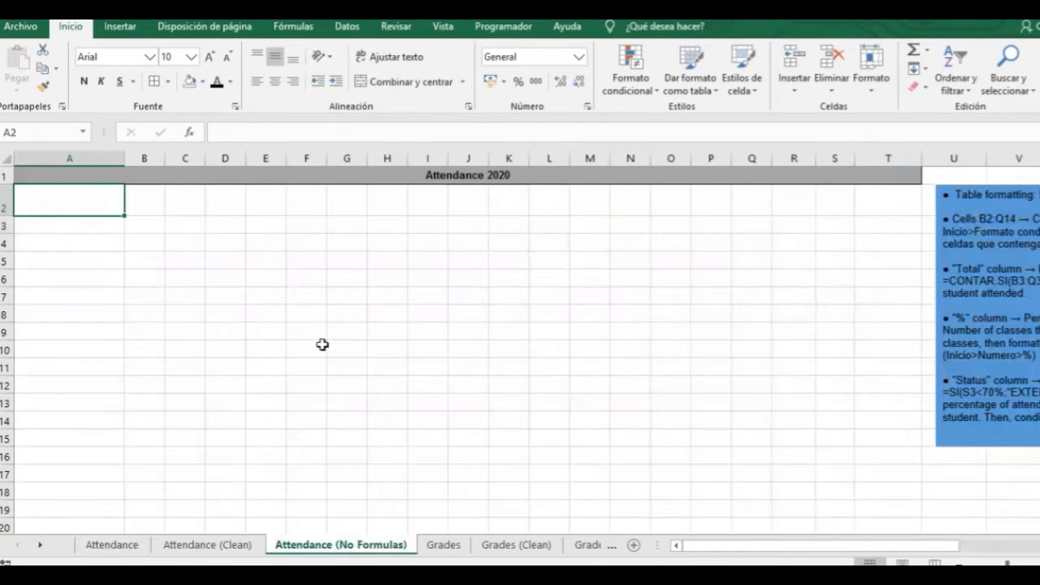
{"action": "left_click", "coordinate": [276, 330]}
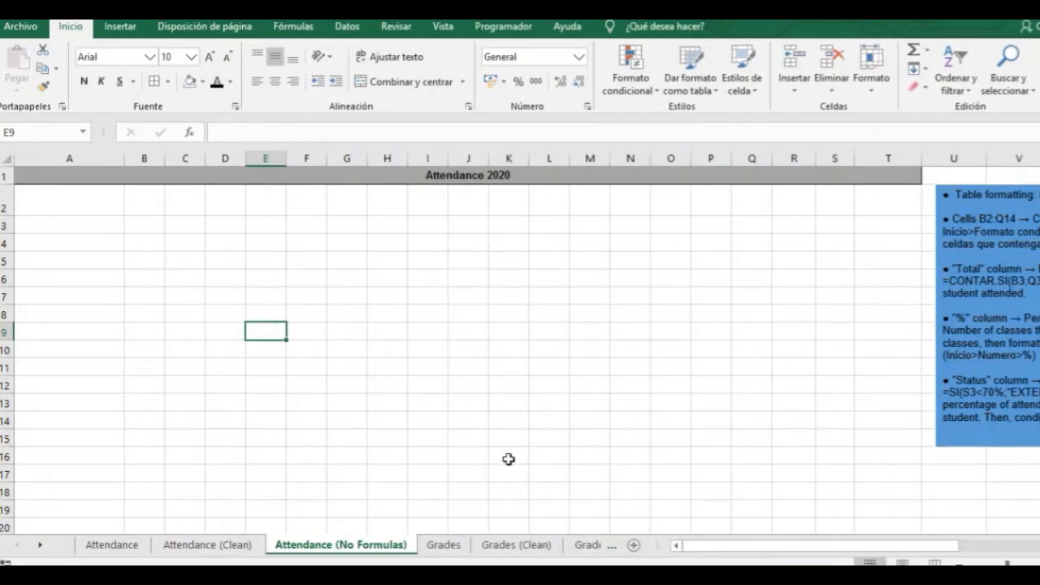
{"action": "left_click_drag", "start_coordinate": [687, 550], "coordinate": [804, 536]}
{"action": "left_click", "coordinate": [723, 301]}
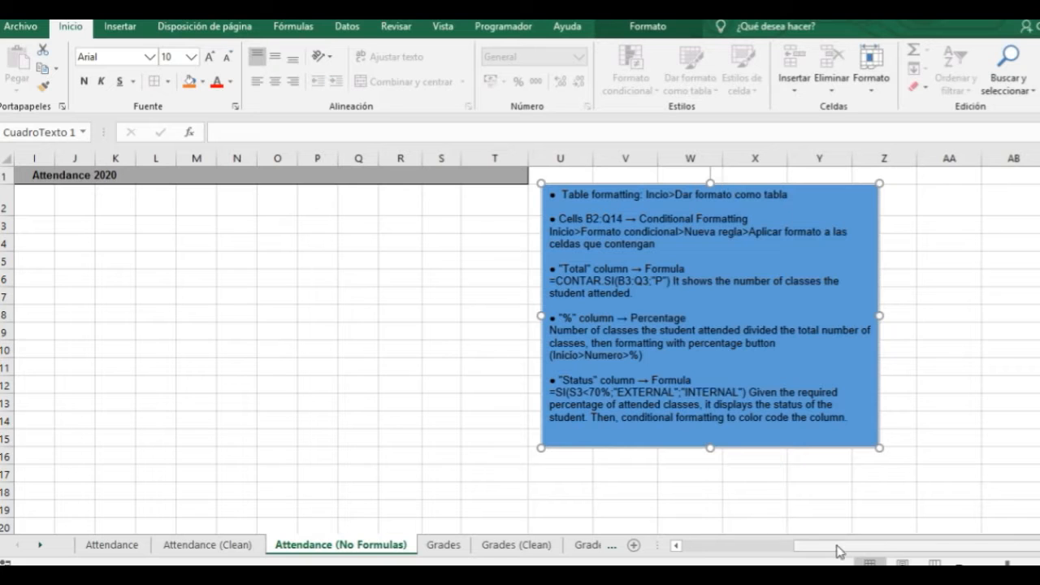
{"action": "left_click_drag", "start_coordinate": [837, 546], "coordinate": [725, 546]}
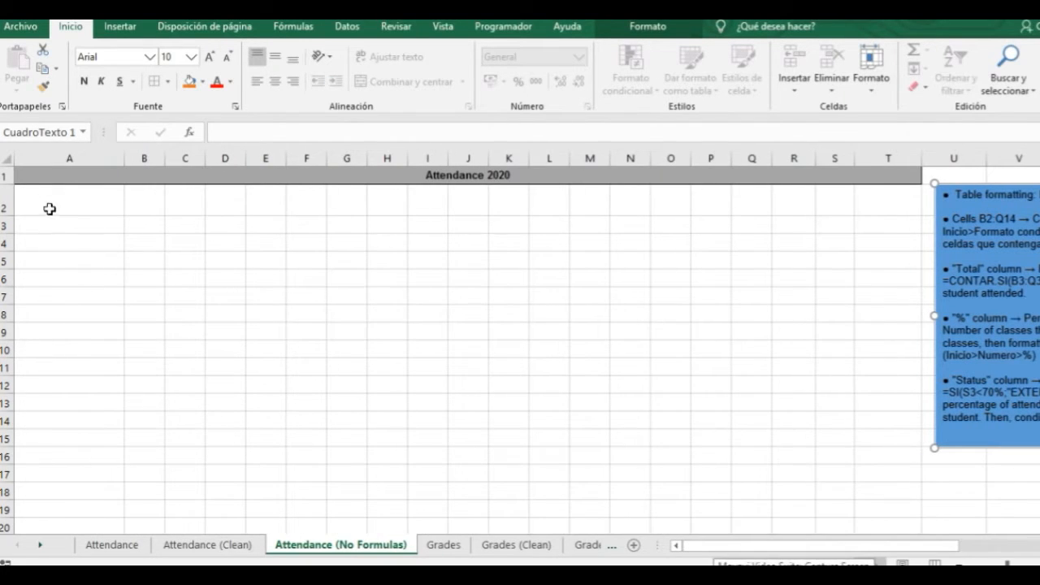
Enter the column header "Name" in cell A2 of the Attendance (No Formulas) sheet.
{"action": "left_click", "coordinate": [414, 230]}
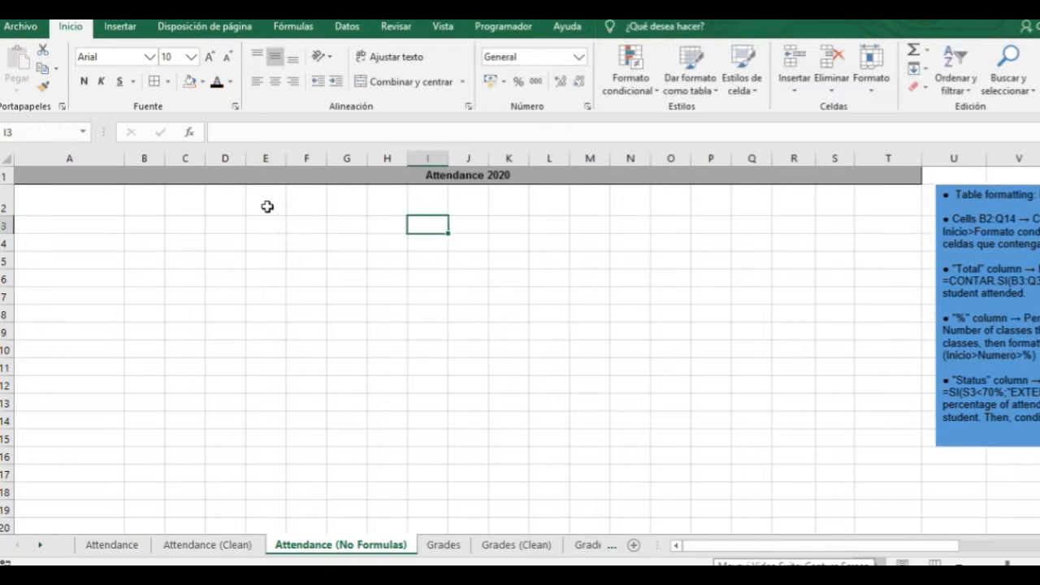
{"action": "left_click", "coordinate": [135, 200]}
{"action": "left_click", "coordinate": [98, 202]}
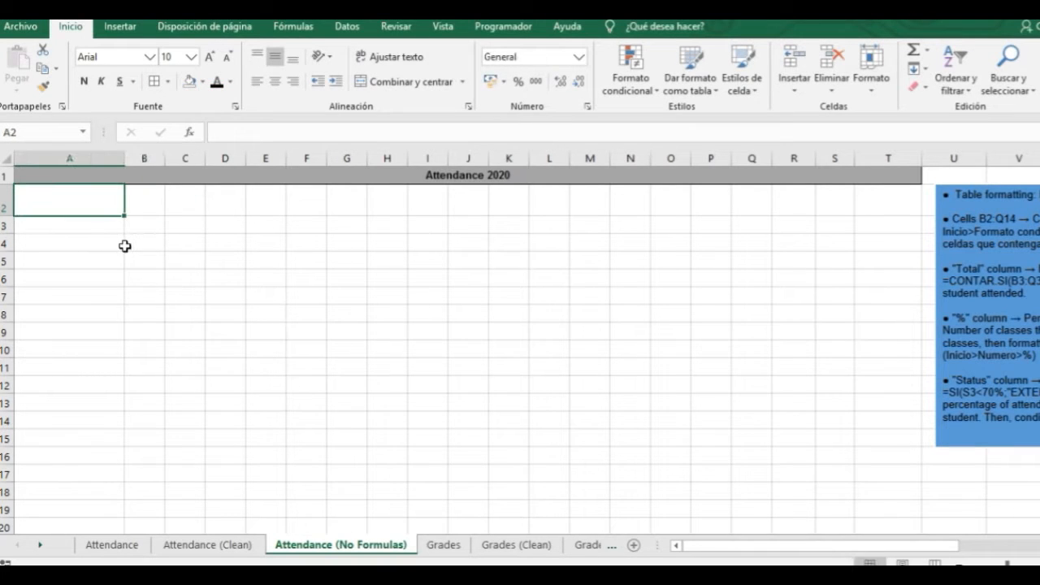
{"action": "type", "text": "Nam"}
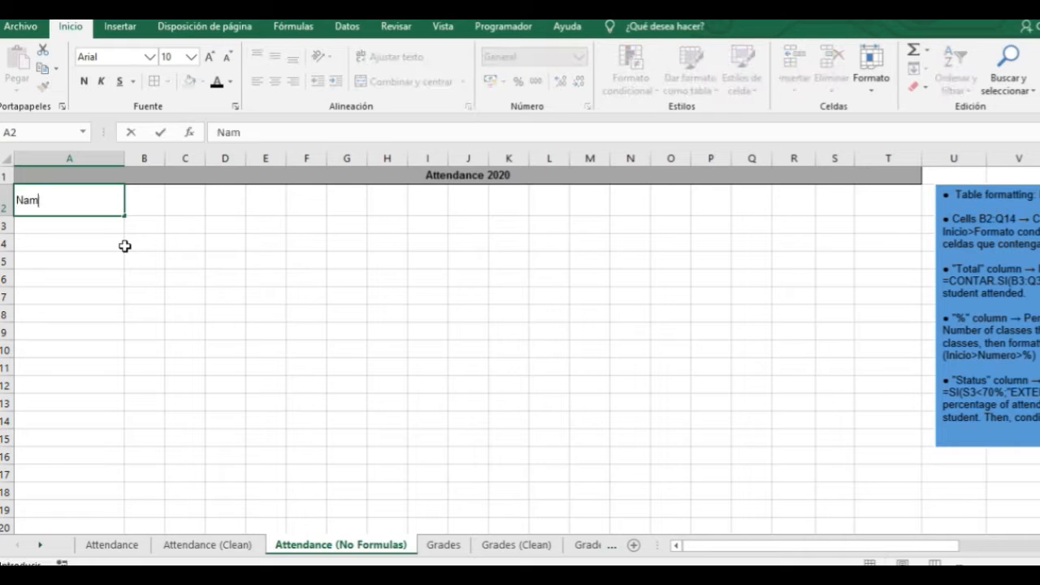
{"action": "type", "text": "e"}
{"action": "key", "text": "Tab"}
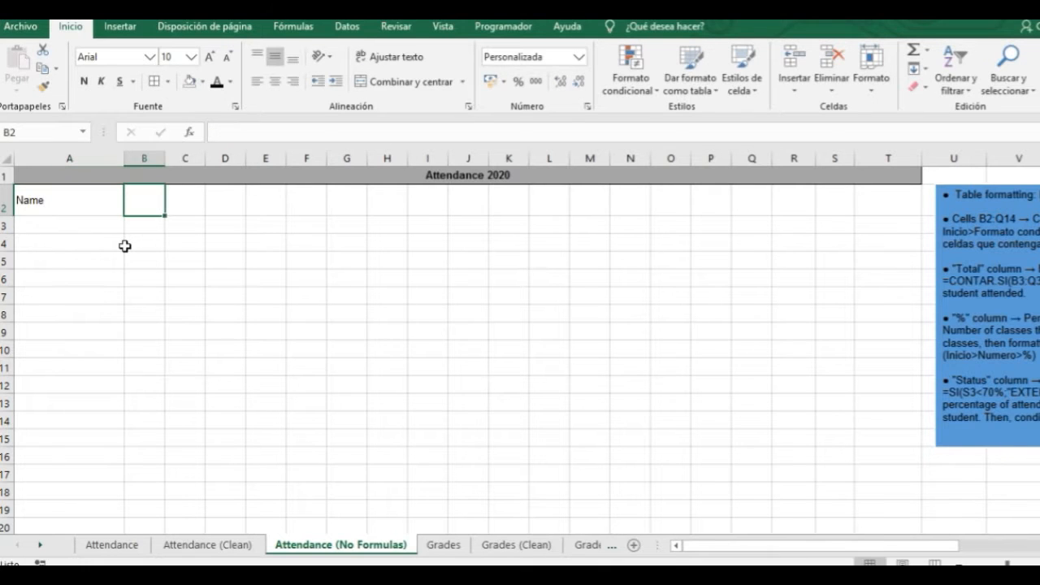
Enter the date 03/04 in B2 and fill consecutive daily dates across row 2 up to Q2.
{"action": "key", "text": "Left"}
{"action": "key", "text": "Right"}
{"action": "type", "text": "03"}
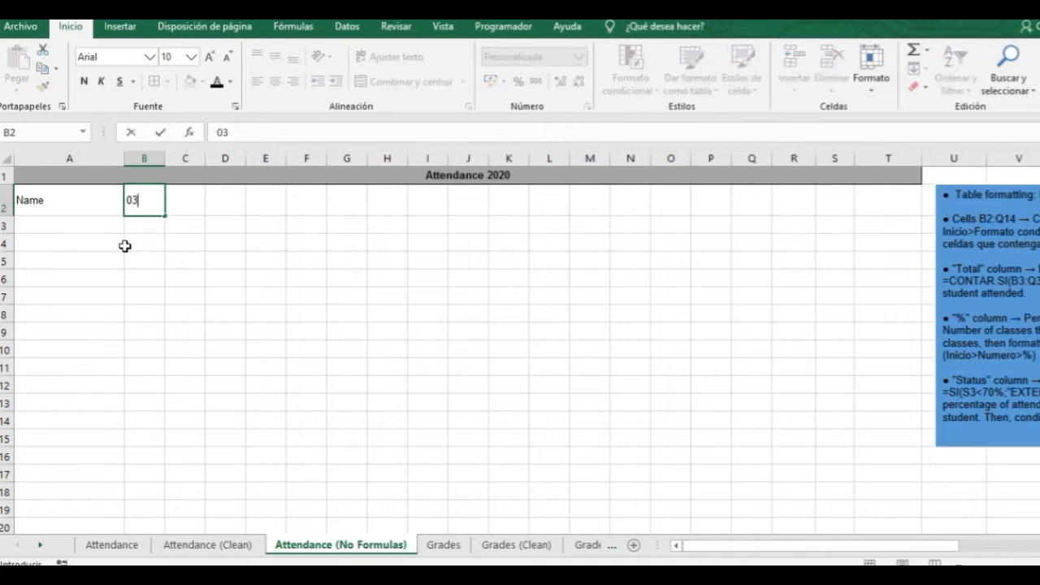
{"action": "type", "text": "/04"}
{"action": "key", "text": "Return"}
{"action": "key", "text": "Up"}
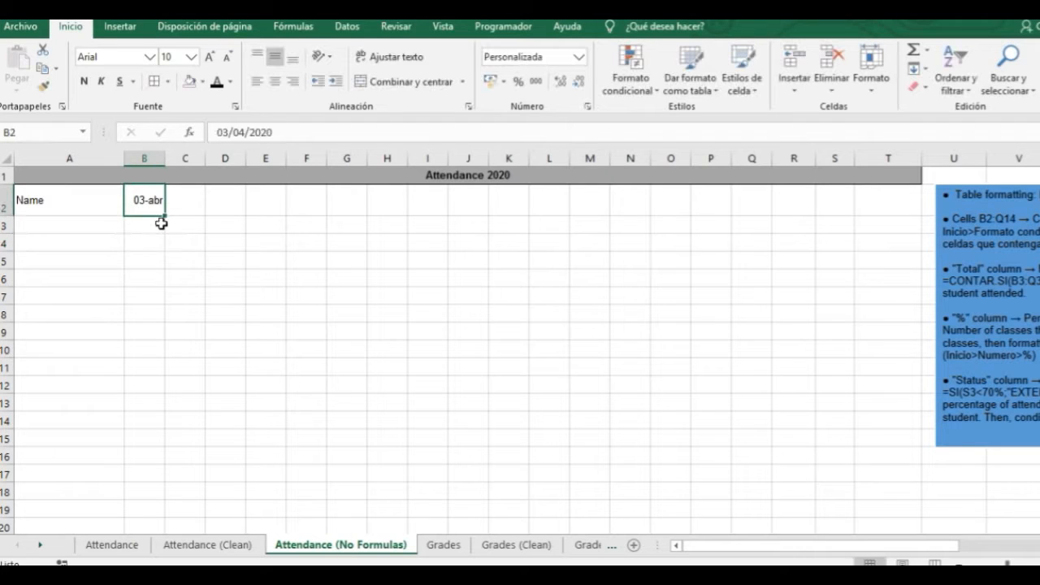
{"action": "left_click_drag", "start_coordinate": [163, 215], "coordinate": [887, 209]}
{"action": "left_click", "coordinate": [290, 278]}
Add the headers "Total", "%" and "Status" in cells R2, S2 and T2.
{"action": "left_click_drag", "start_coordinate": [854, 550], "coordinate": [909, 551]}
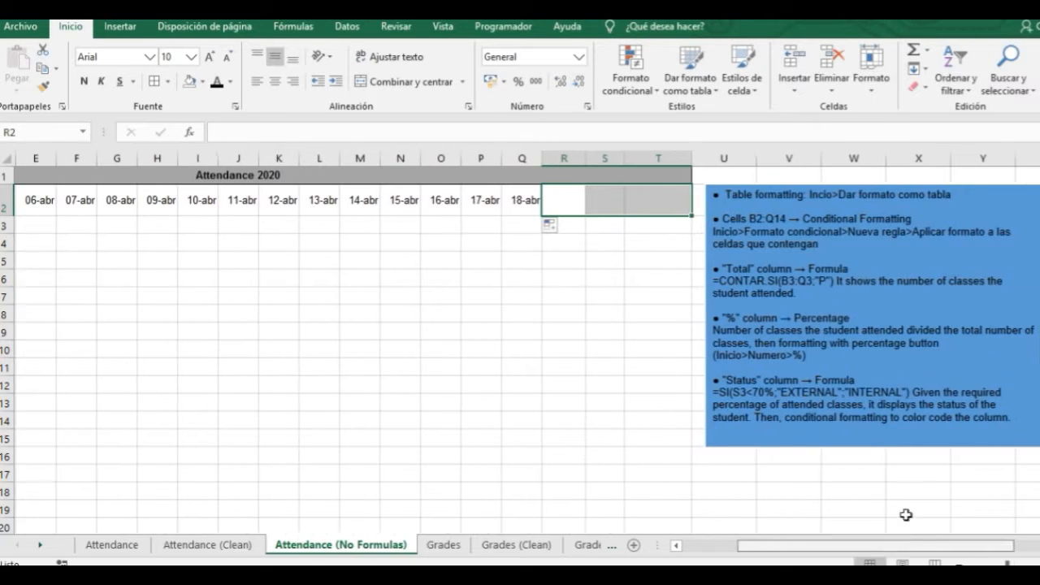
{"action": "left_click", "coordinate": [576, 199]}
{"action": "type", "text": "Toal"}
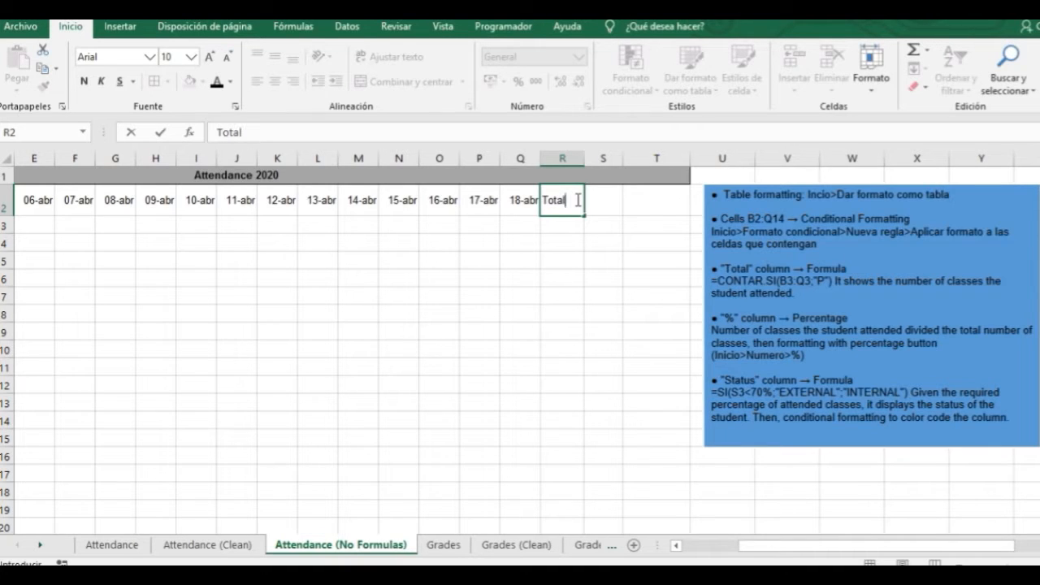
{"action": "key", "text": "Tab"}
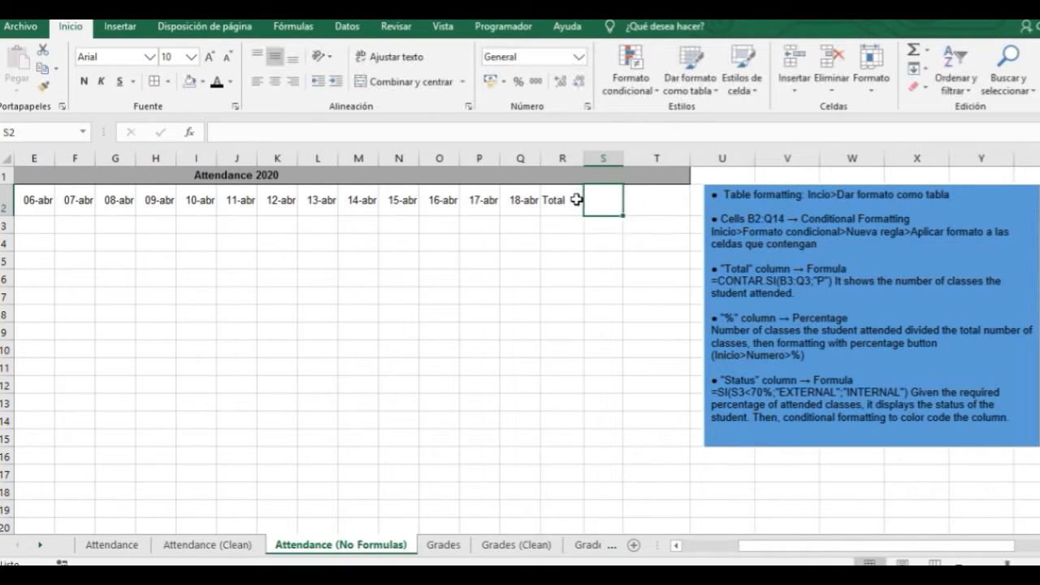
{"action": "type", "text": "€"}
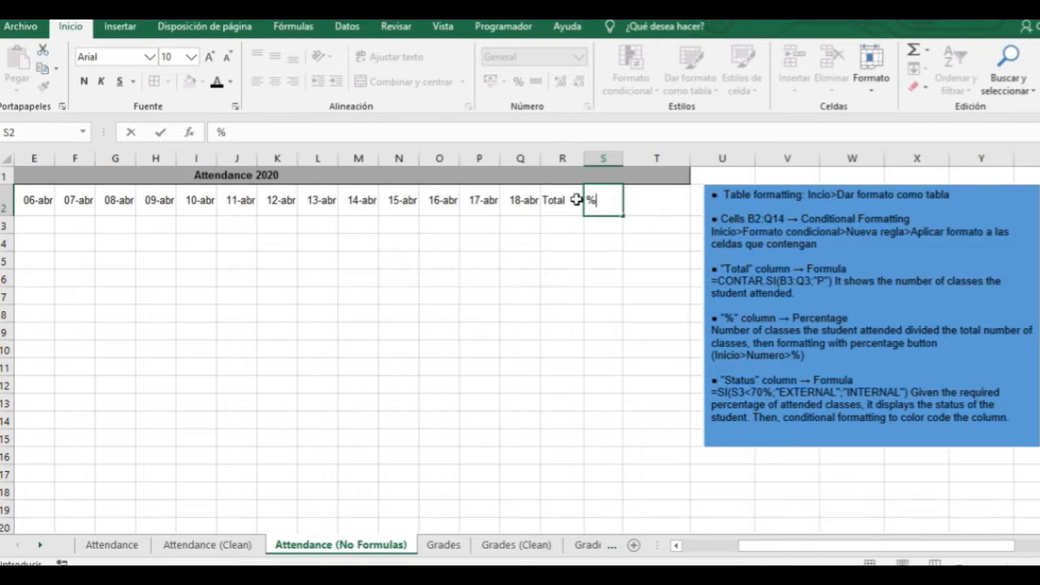
{"action": "key", "text": "Tab"}
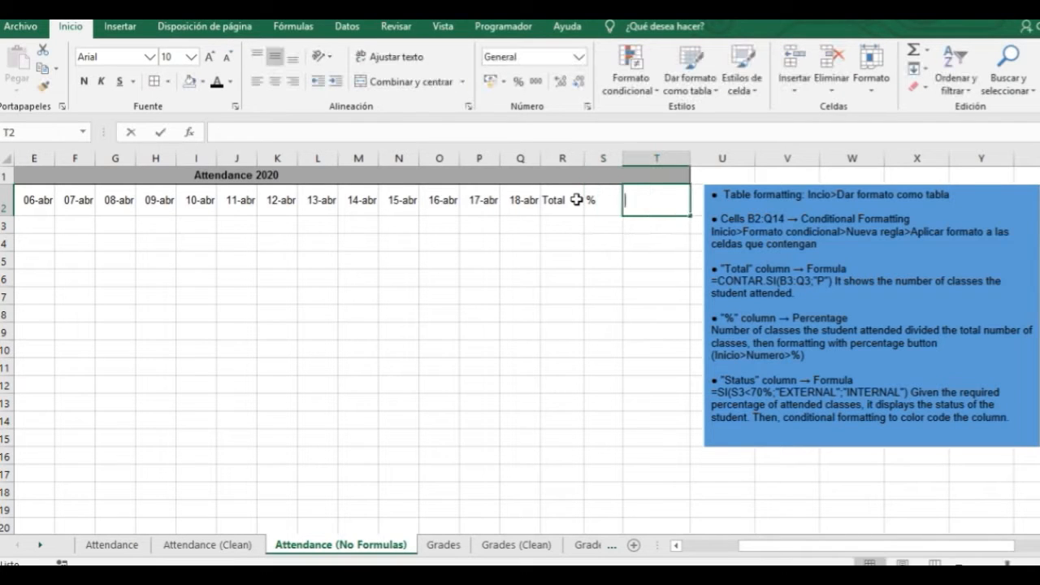
{"action": "type", "text": "Status"}
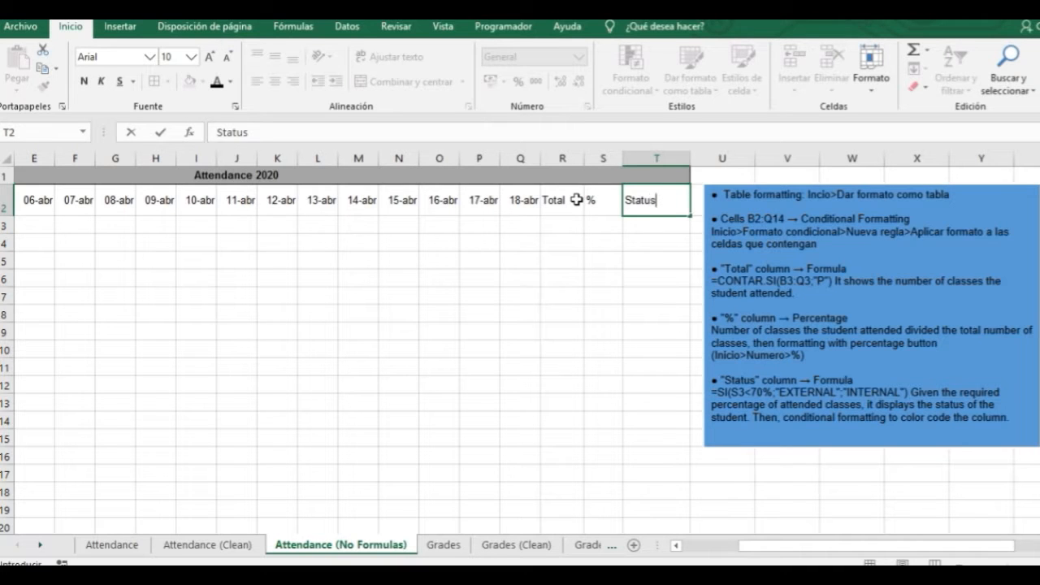
{"action": "key", "text": "Return"}
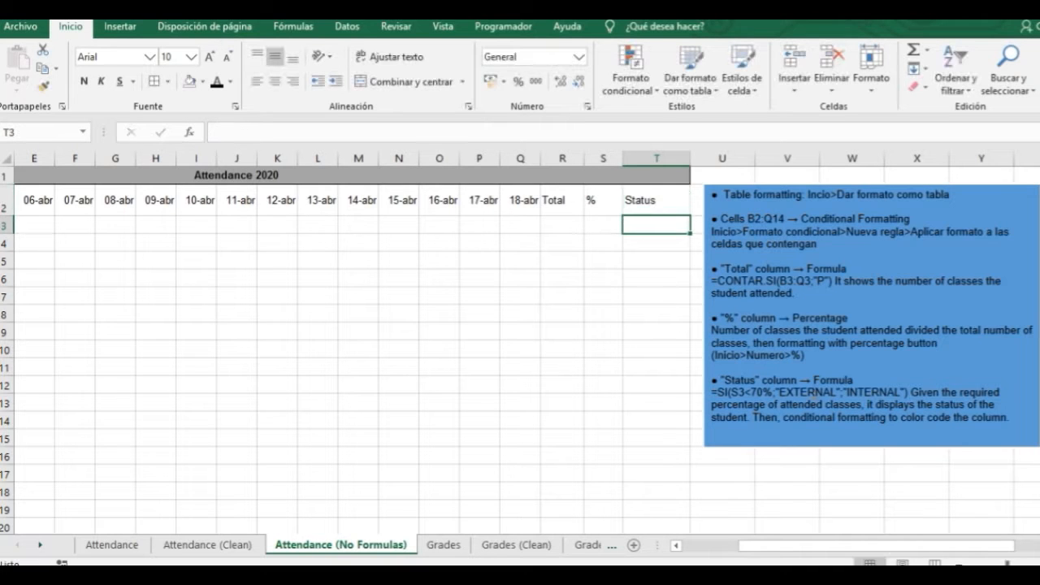
Examine the Name column and the P/A attendance marks in B3:Q14 on the finished Attendance sheet.
{"action": "left_click_drag", "start_coordinate": [886, 547], "coordinate": [756, 559]}
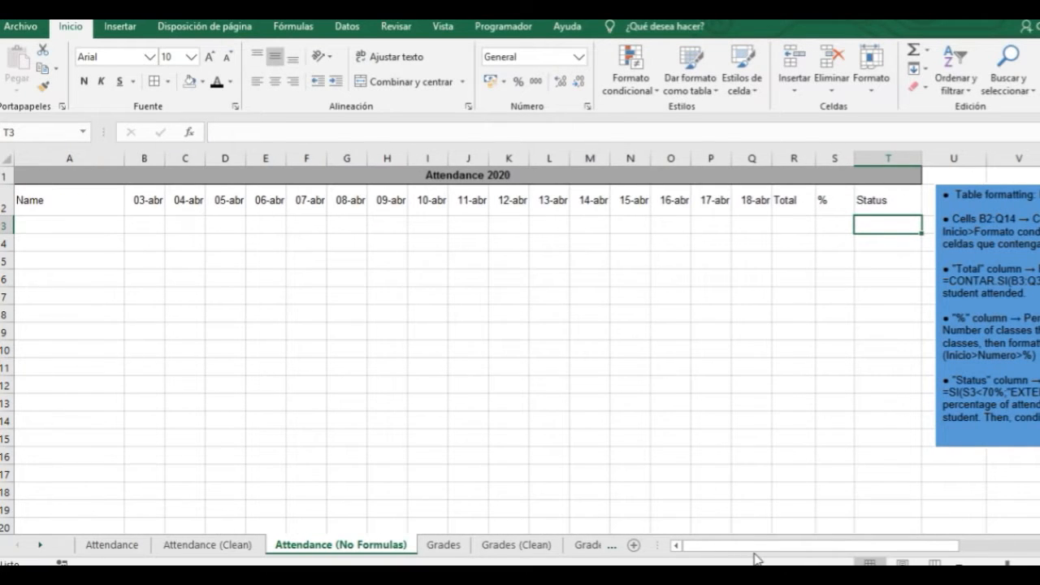
{"action": "left_click", "coordinate": [132, 544]}
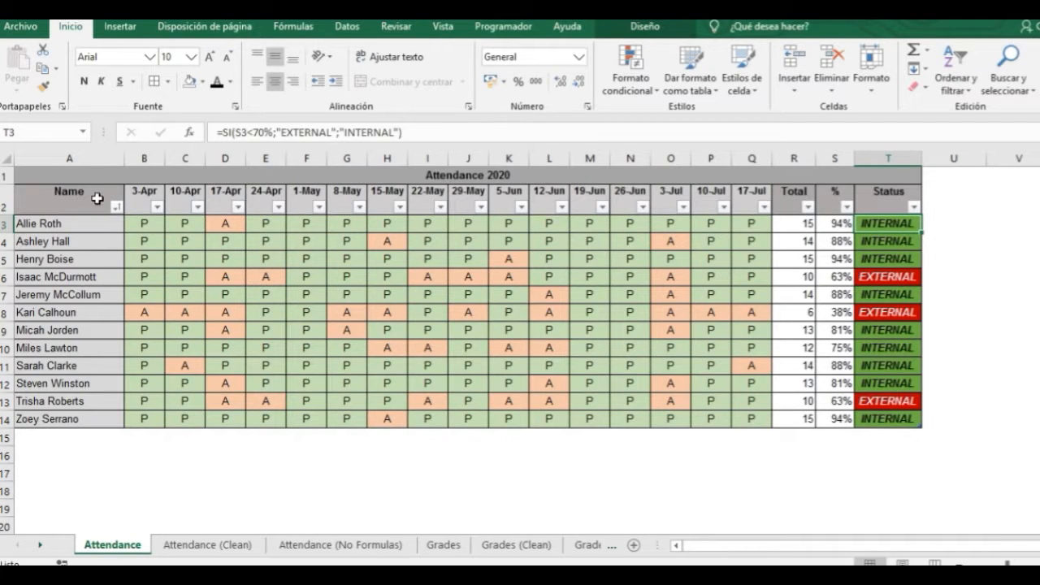
{"action": "left_click_drag", "start_coordinate": [76, 193], "coordinate": [68, 423]}
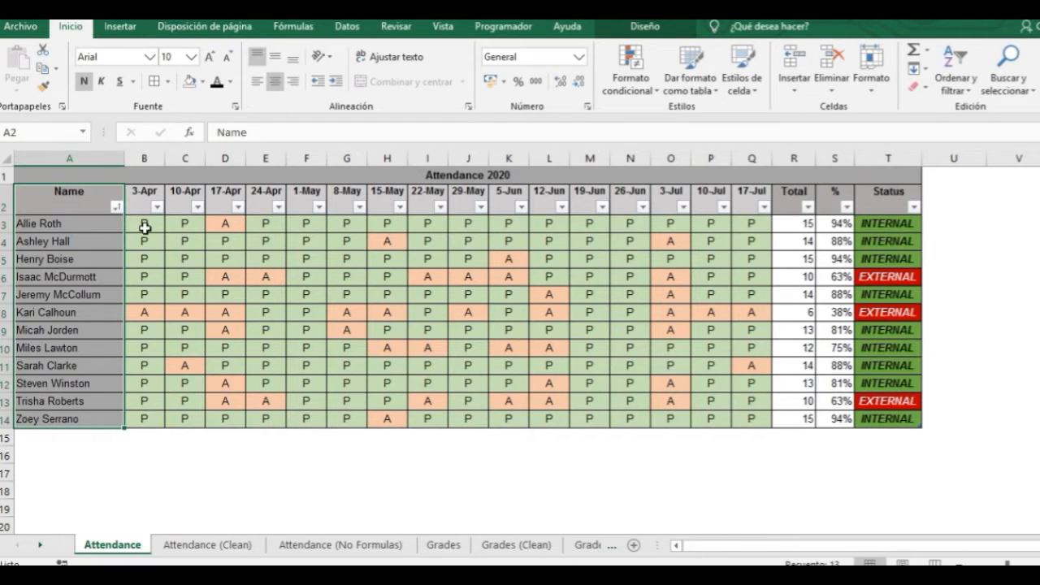
{"action": "left_click_drag", "start_coordinate": [140, 221], "coordinate": [740, 414]}
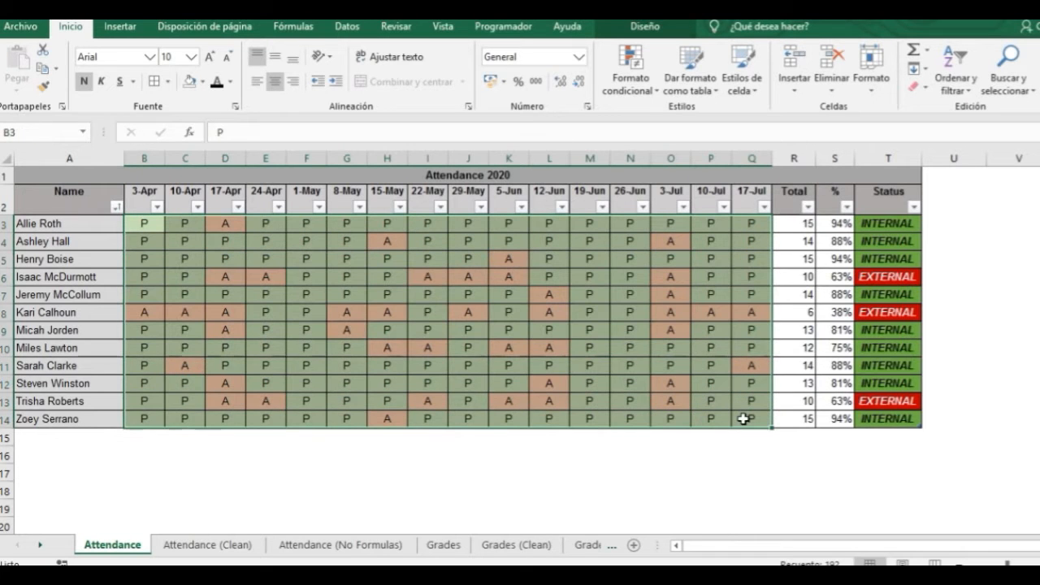
{"action": "left_click_drag", "start_coordinate": [782, 546], "coordinate": [782, 555]}
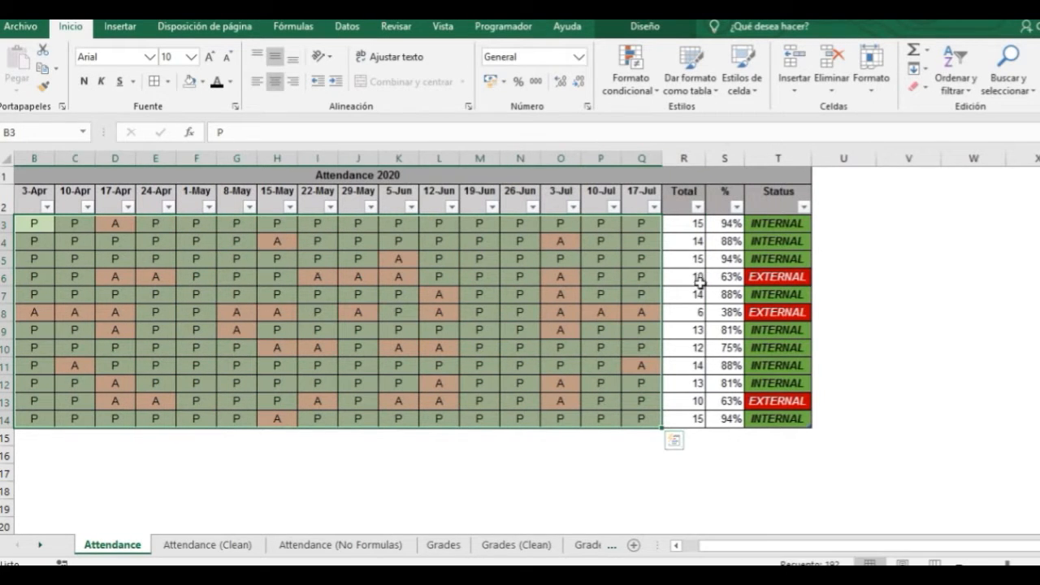
Inspect the formulas in the Total, % and Status columns of the finished Attendance sheet.
{"action": "left_click_drag", "start_coordinate": [681, 225], "coordinate": [681, 418]}
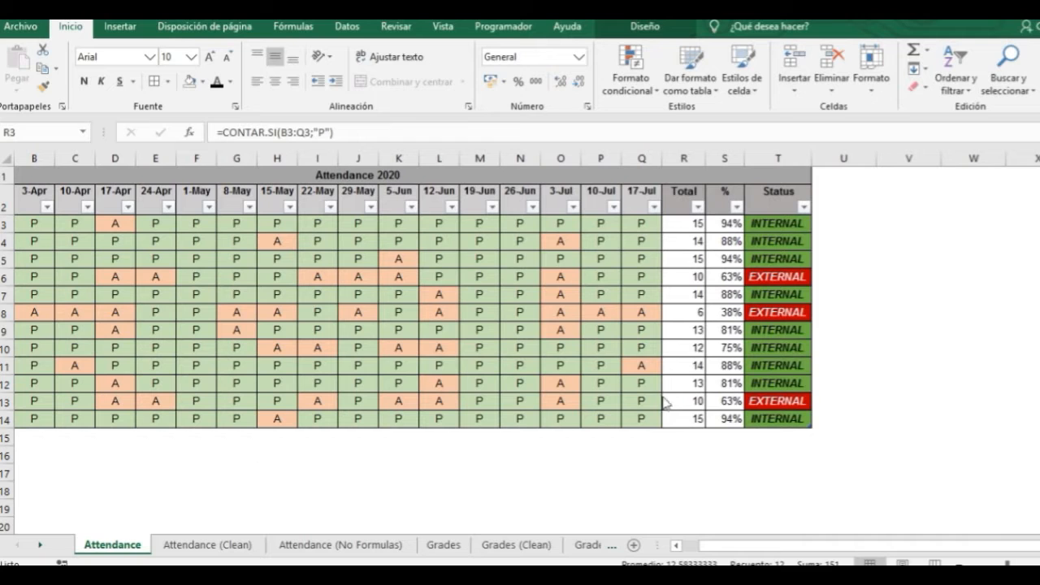
{"action": "left_click_drag", "start_coordinate": [727, 223], "coordinate": [728, 419]}
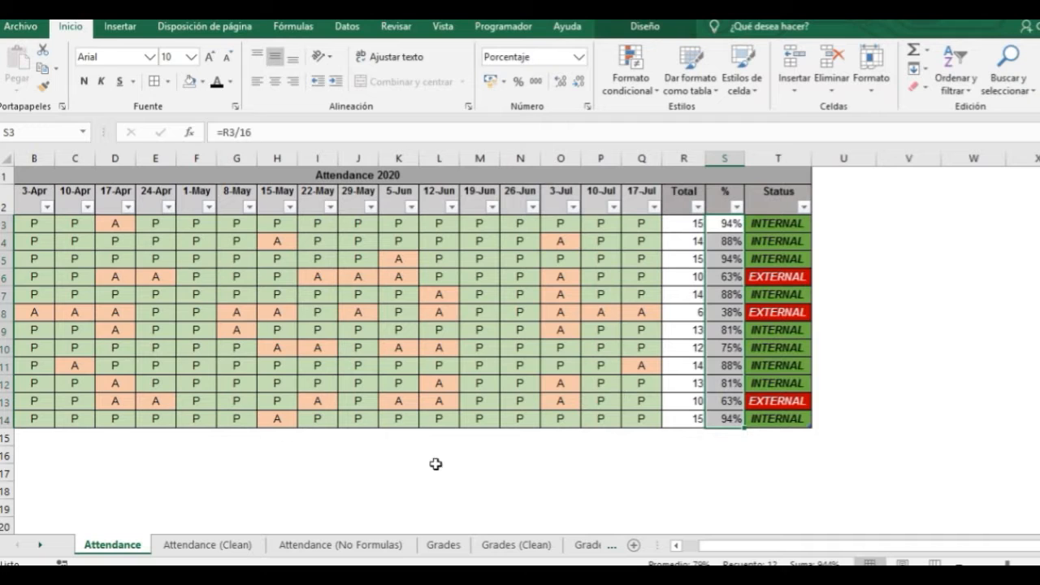
{"action": "left_click", "coordinate": [775, 189]}
{"action": "left_click_drag", "start_coordinate": [776, 223], "coordinate": [778, 419]}
{"action": "left_click_drag", "start_coordinate": [709, 420], "coordinate": [758, 420]}
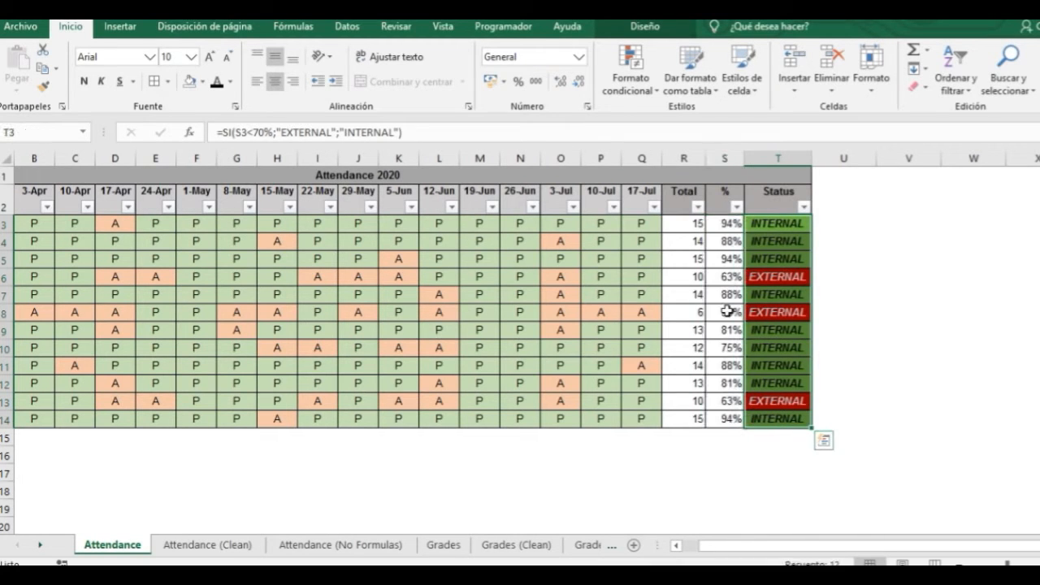
{"action": "left_click", "coordinate": [728, 278]}
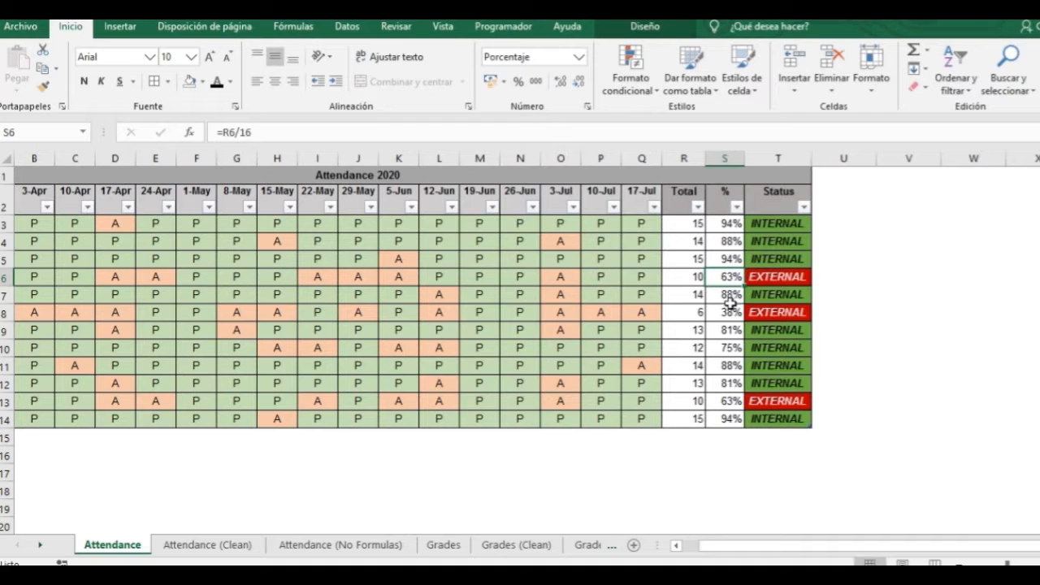
{"action": "left_click", "coordinate": [804, 257]}
{"action": "left_click", "coordinate": [786, 279]}
{"action": "left_click_drag", "start_coordinate": [795, 546], "coordinate": [709, 548]}
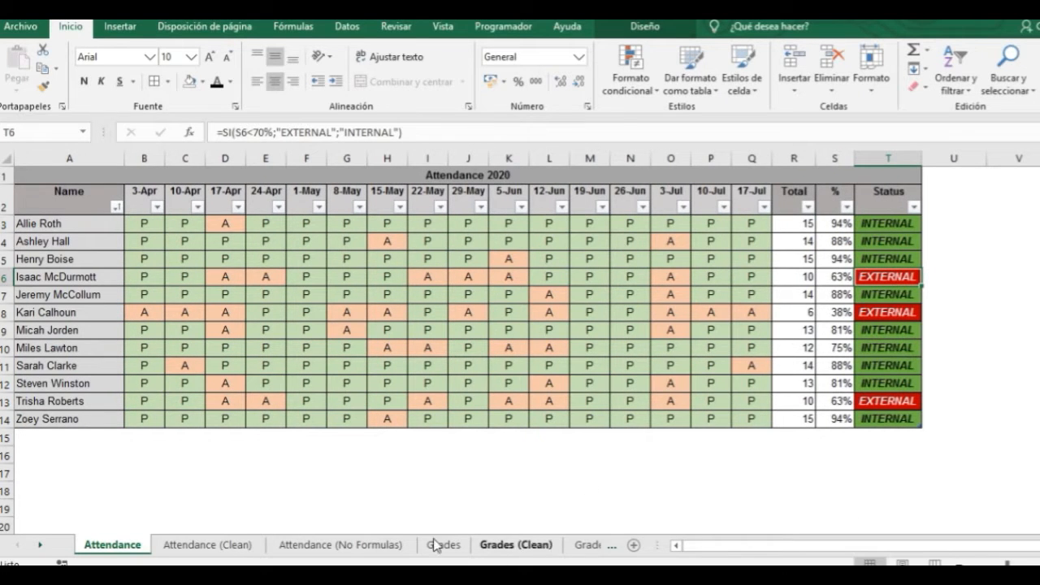
On the Attendance (No Formulas) sheet, format A2:T3 as a table with headers using a light grey table style.
{"action": "left_click", "coordinate": [370, 546]}
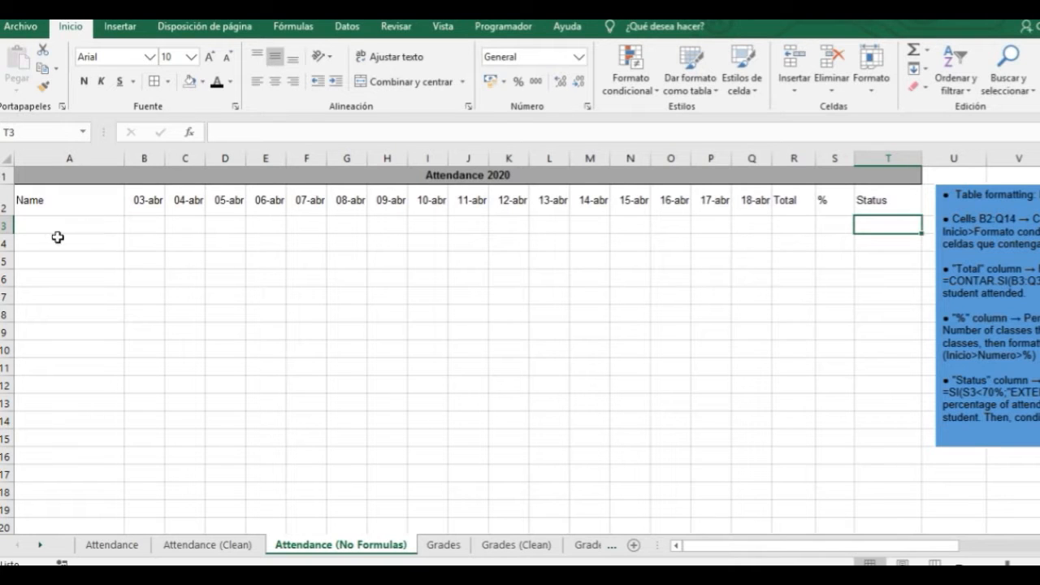
{"action": "left_click", "coordinate": [289, 264]}
{"action": "left_click_drag", "start_coordinate": [95, 201], "coordinate": [867, 200]}
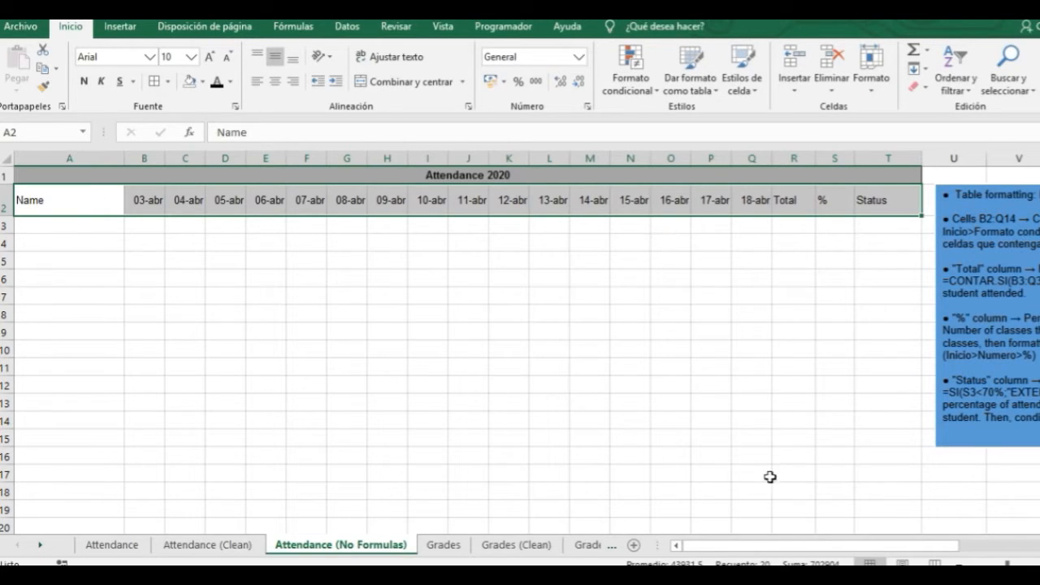
{"action": "left_click_drag", "start_coordinate": [715, 554], "coordinate": [848, 548]}
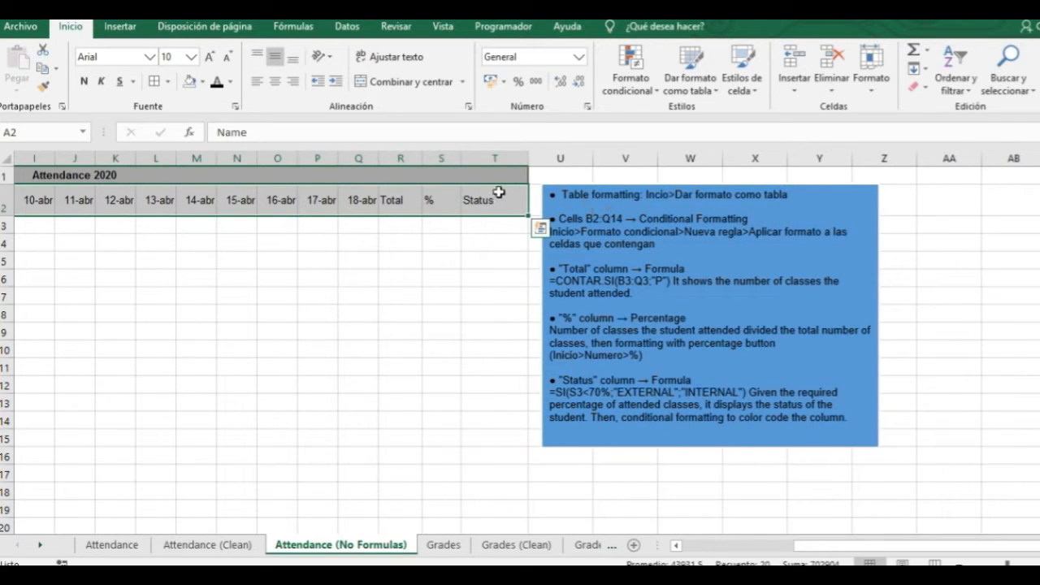
{"action": "left_click_drag", "start_coordinate": [922, 547], "coordinate": [793, 548]}
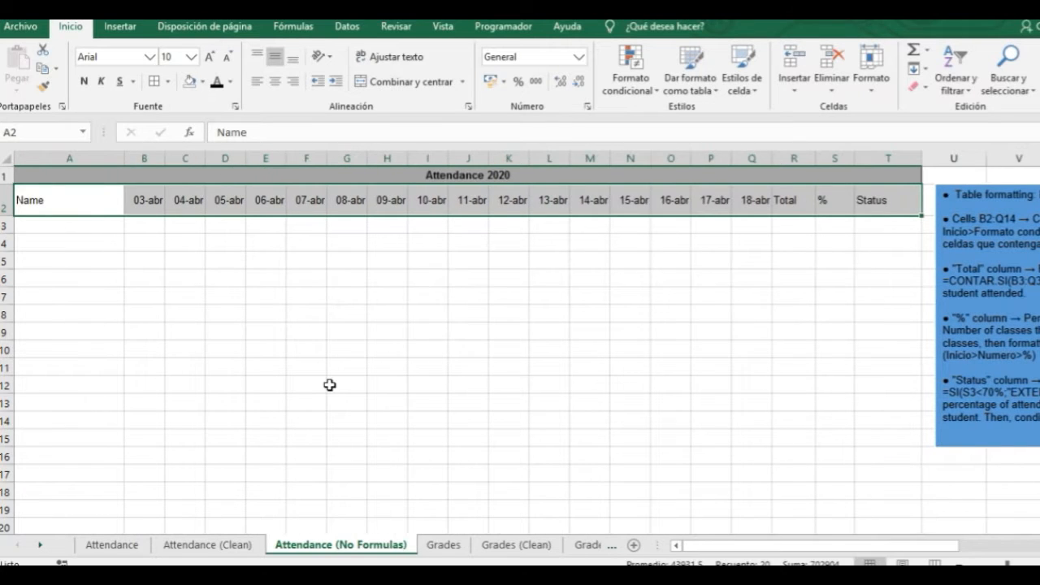
{"action": "left_click_drag", "start_coordinate": [87, 198], "coordinate": [873, 218]}
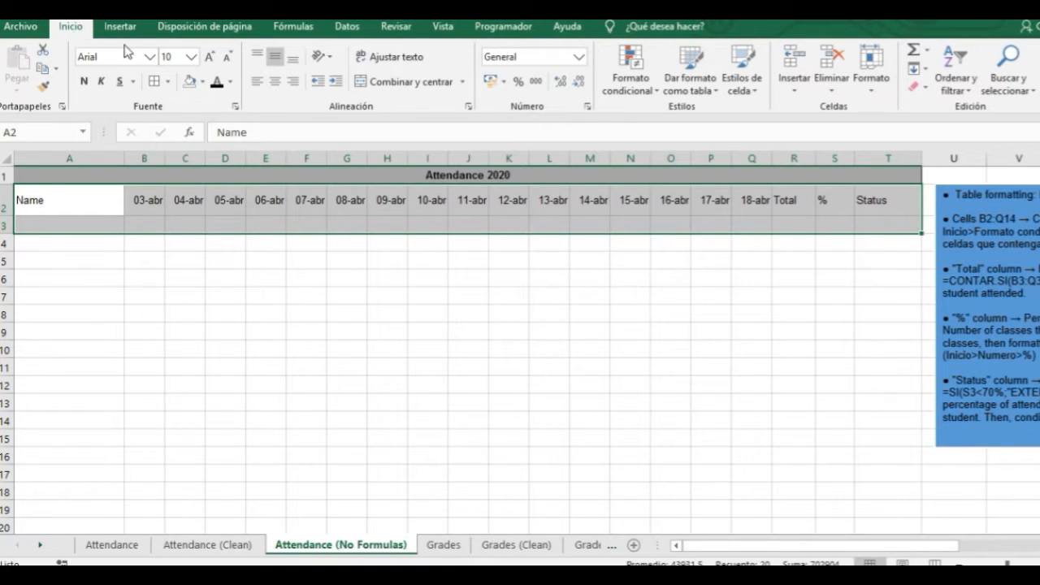
{"action": "left_click", "coordinate": [711, 93]}
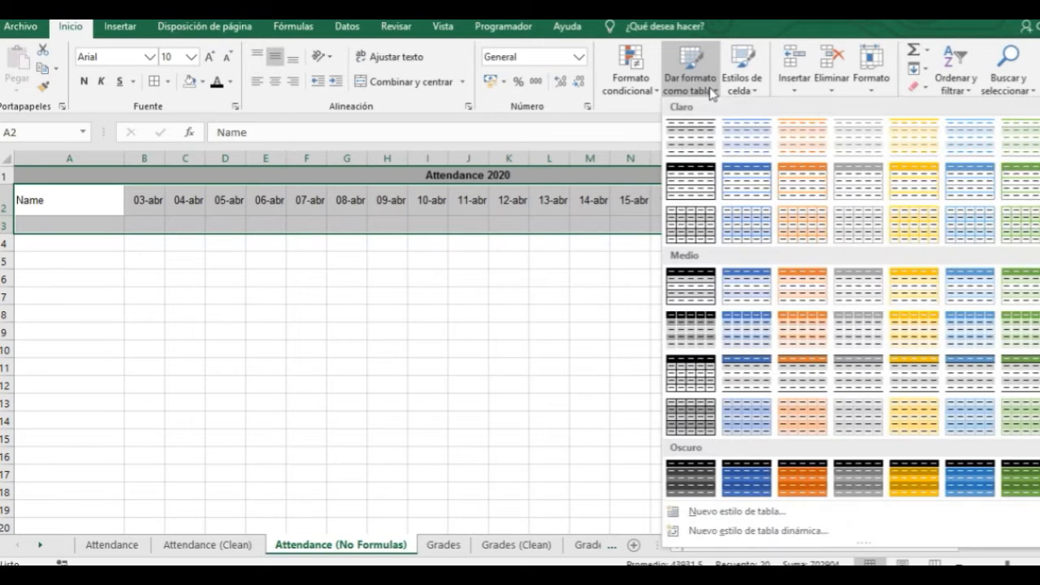
{"action": "left_click", "coordinate": [857, 195]}
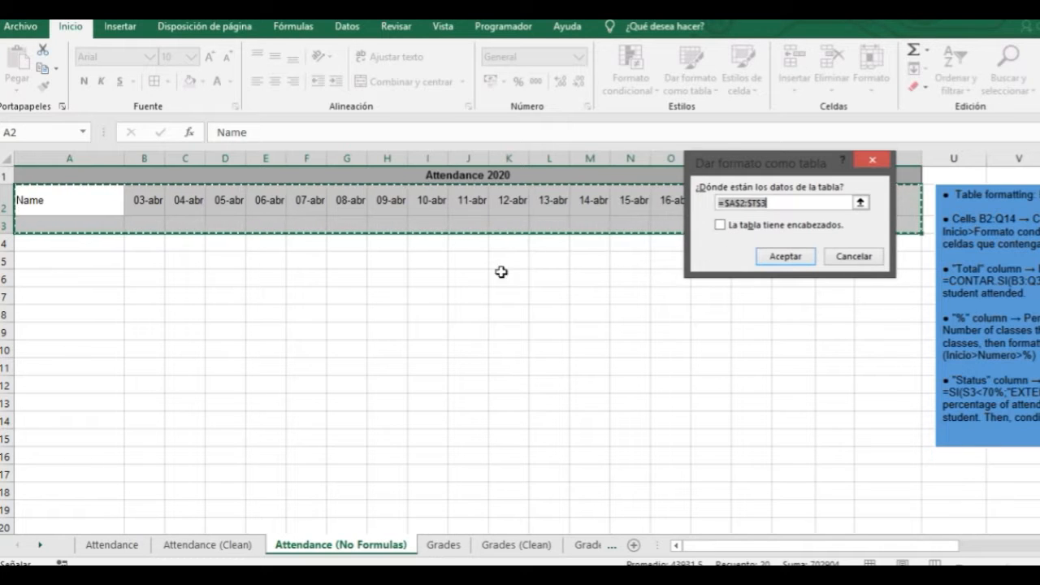
{"action": "left_click", "coordinate": [720, 226]}
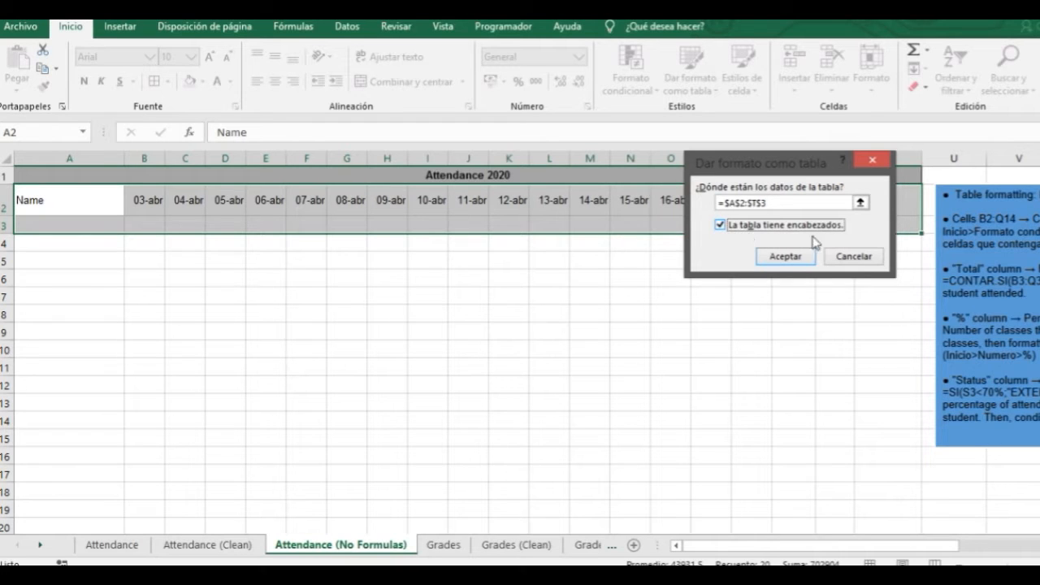
{"action": "left_click", "coordinate": [799, 262]}
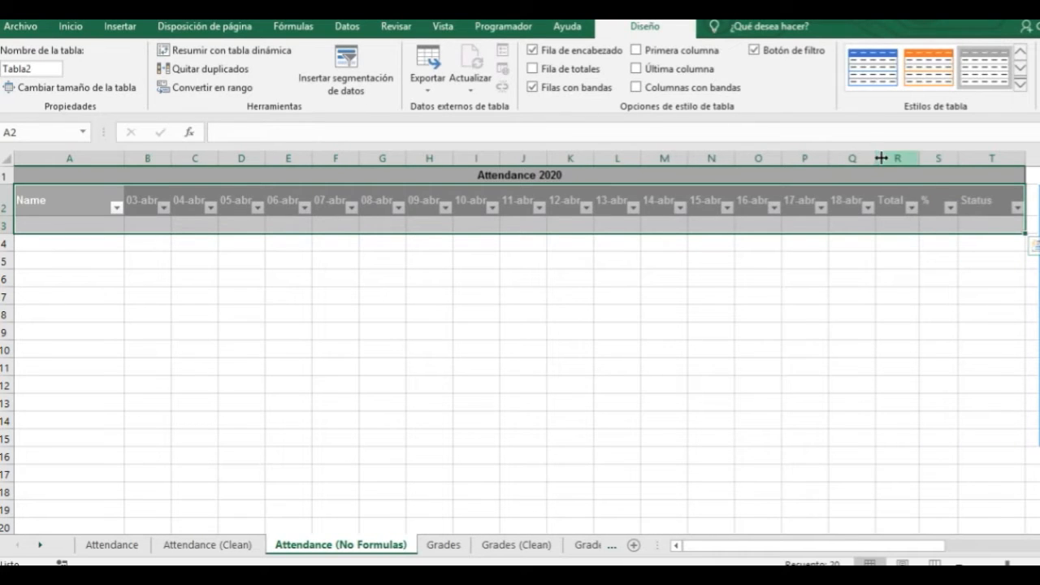
Narrow the date columns B to Q and set the header text in A2:T2 to black.
{"action": "left_click_drag", "start_coordinate": [859, 158], "coordinate": [165, 161]}
{"action": "left_click", "coordinate": [671, 260]}
{"action": "left_click_drag", "start_coordinate": [870, 196], "coordinate": [81, 199]}
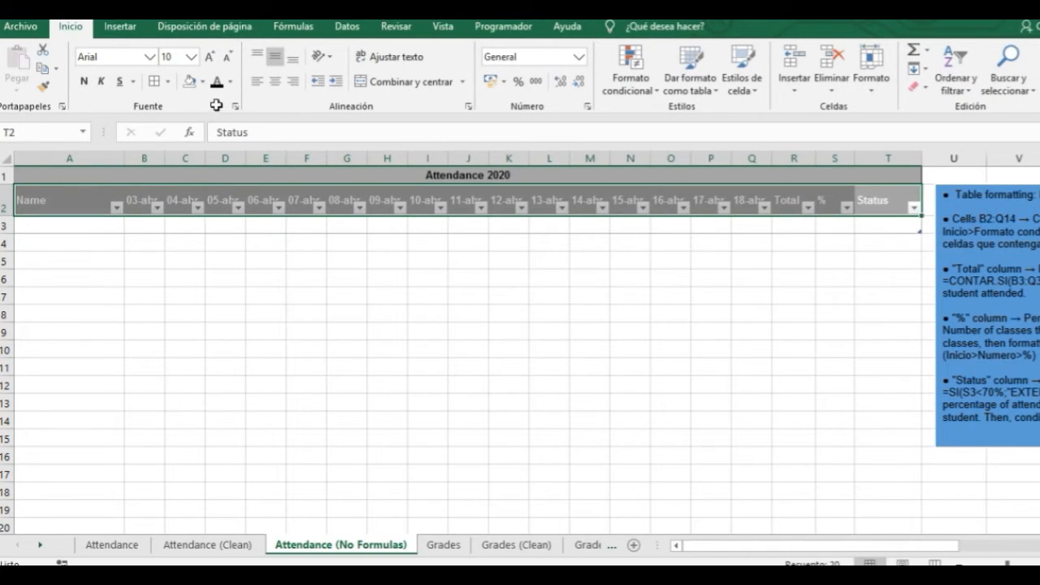
{"action": "left_click", "coordinate": [213, 87]}
{"action": "left_click", "coordinate": [616, 334]}
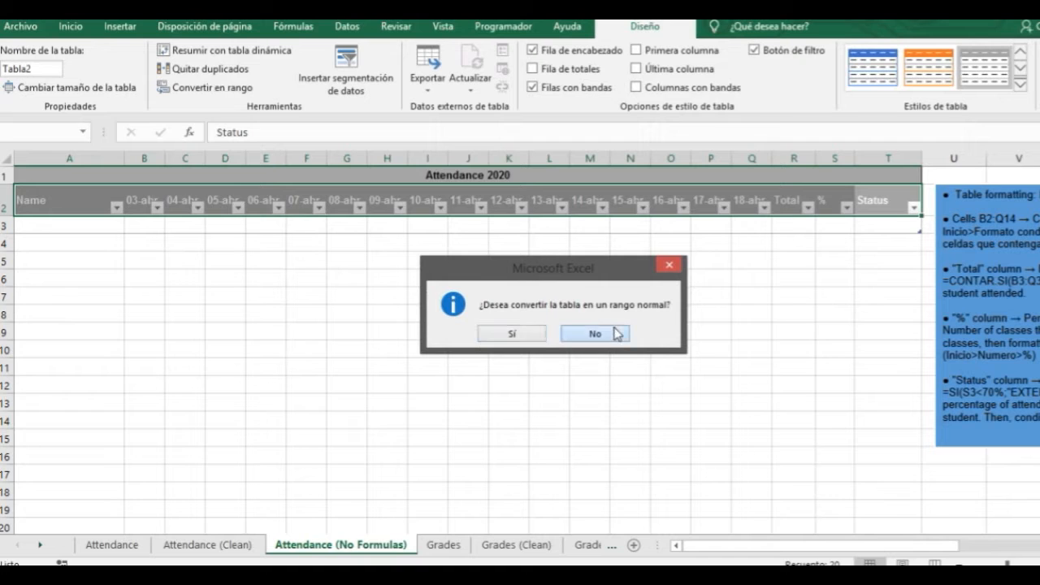
{"action": "left_click", "coordinate": [70, 27]}
{"action": "left_click", "coordinate": [216, 81]}
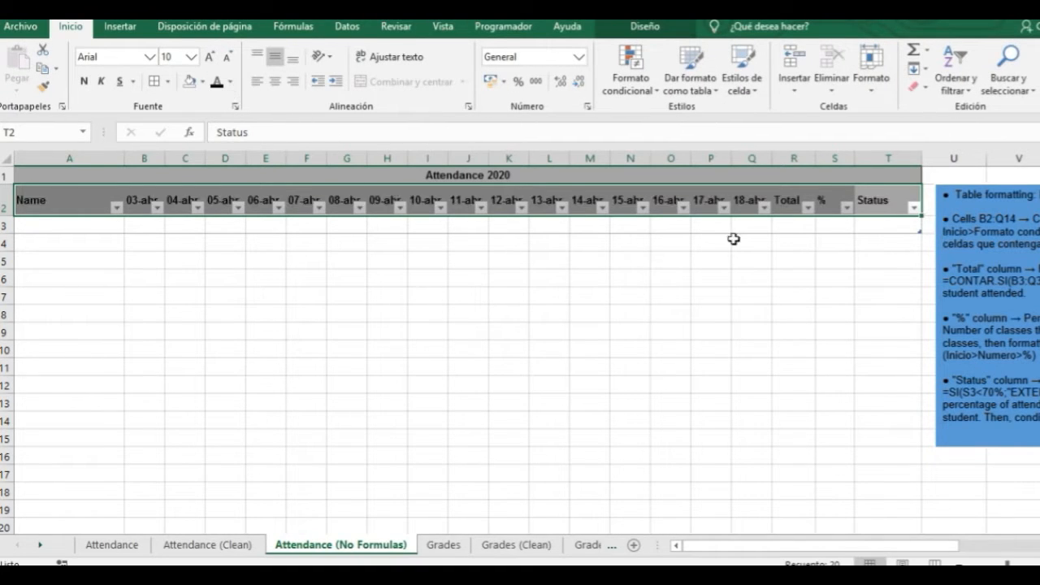
Fill the date headers B2:Q2 and cell A3 with light grey and apply borders to all cells in A2:T3.
{"action": "mouse_move", "coordinate": [140, 195]}
{"action": "left_mouse_down"}
{"action": "mouse_move", "coordinate": [807, 198]}
{"action": "mouse_move", "coordinate": [751, 199]}
{"action": "left_mouse_up"}
{"action": "left_click", "coordinate": [202, 82]}
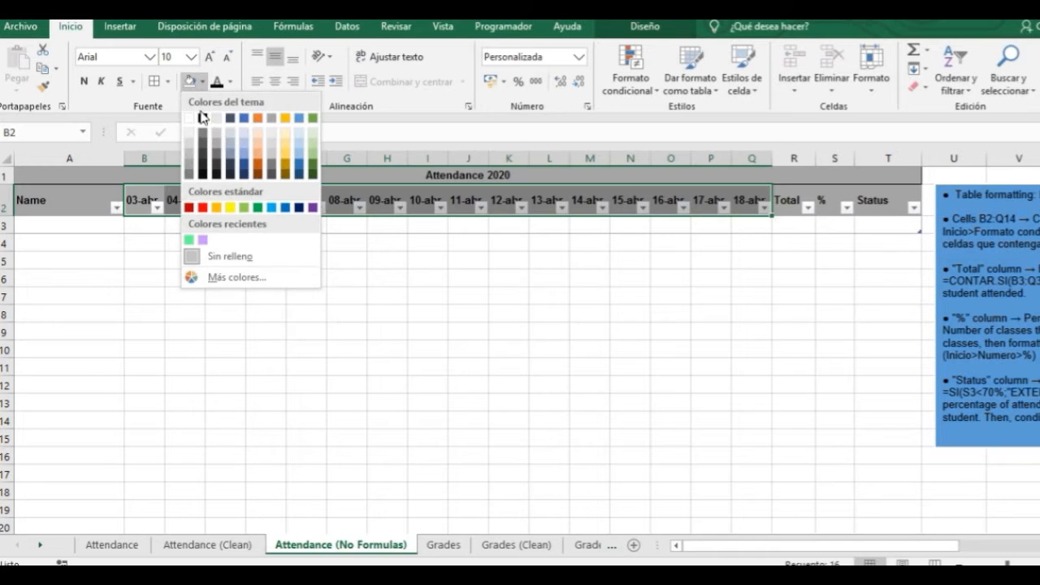
{"action": "left_click", "coordinate": [193, 145]}
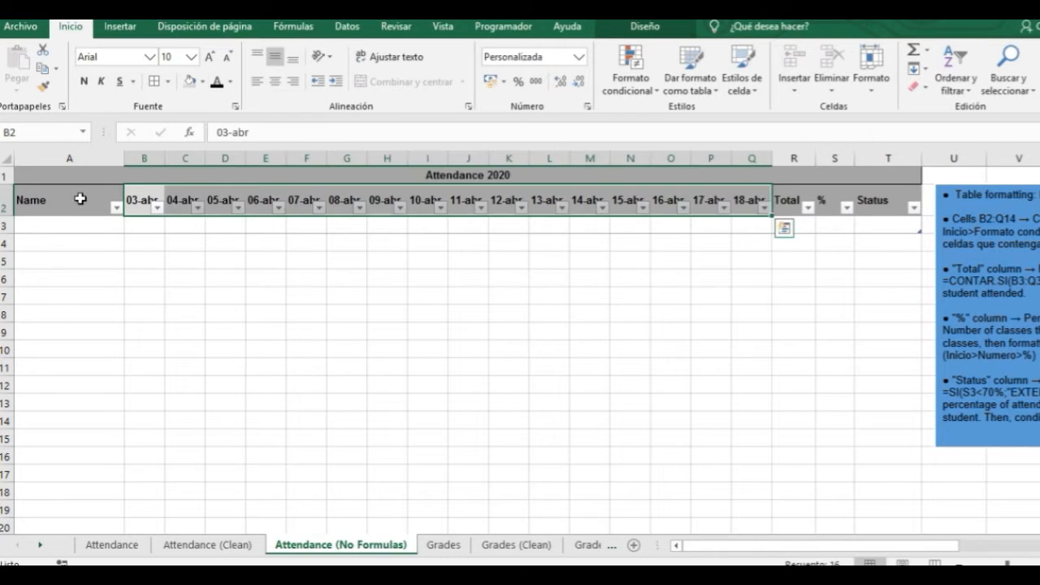
{"action": "left_click", "coordinate": [60, 217]}
{"action": "left_click_drag", "start_coordinate": [97, 184], "coordinate": [888, 225]}
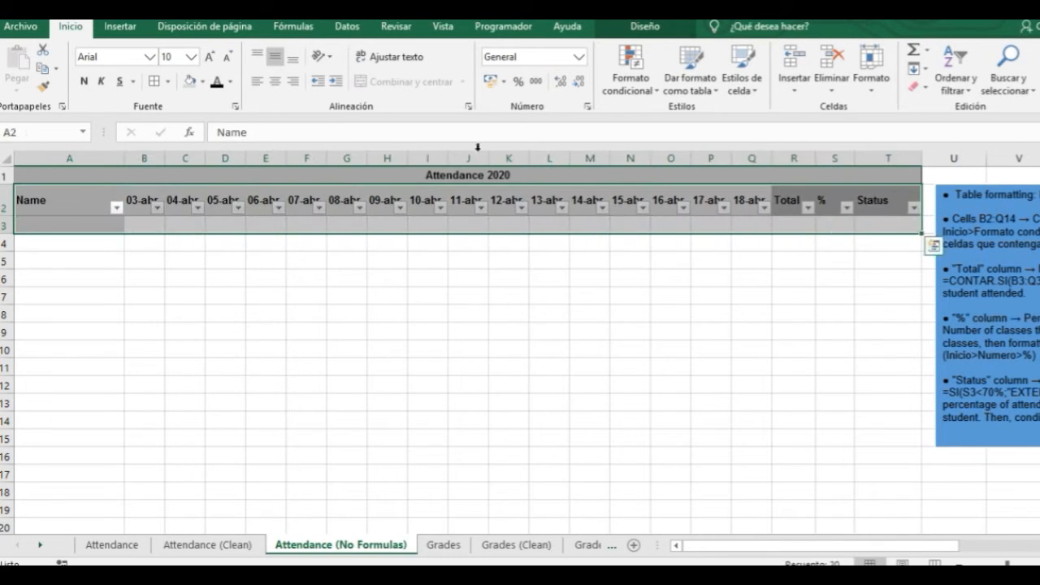
{"action": "left_click", "coordinate": [154, 82]}
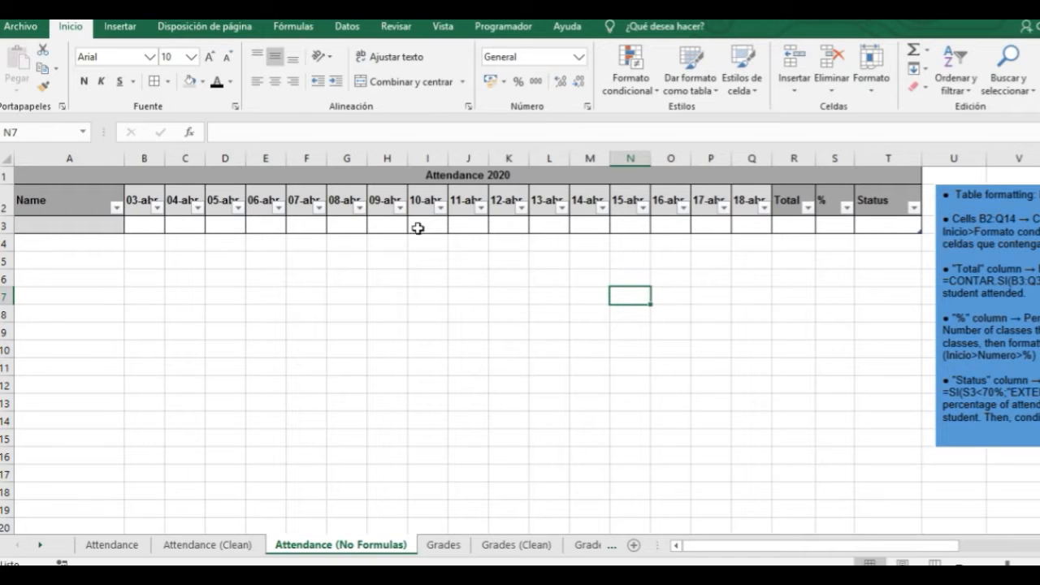
Hide the table's filter buttons and centre the header labels in row 2.
{"action": "left_click", "coordinate": [80, 207]}
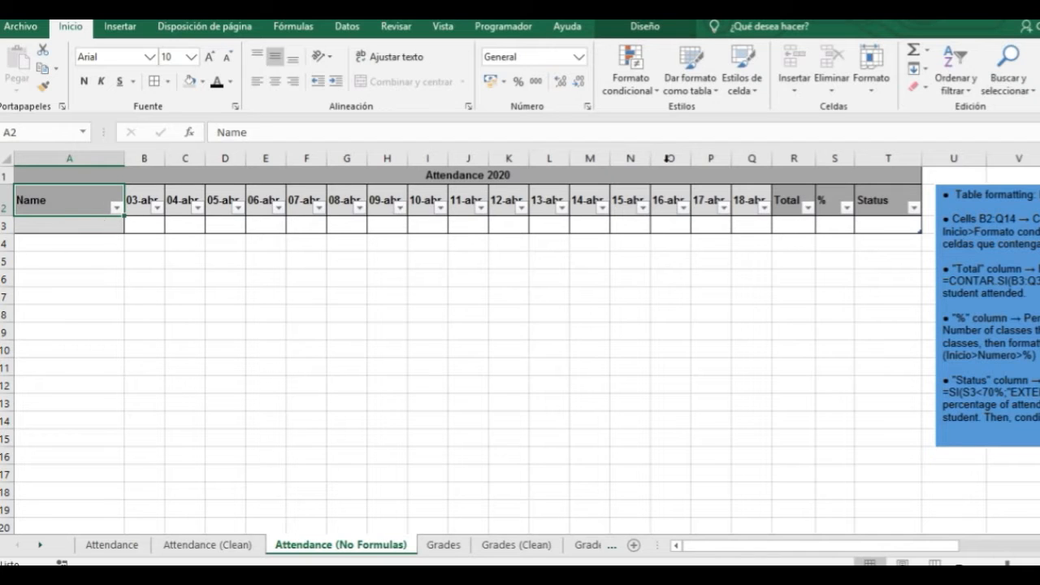
{"action": "left_click", "coordinate": [658, 28]}
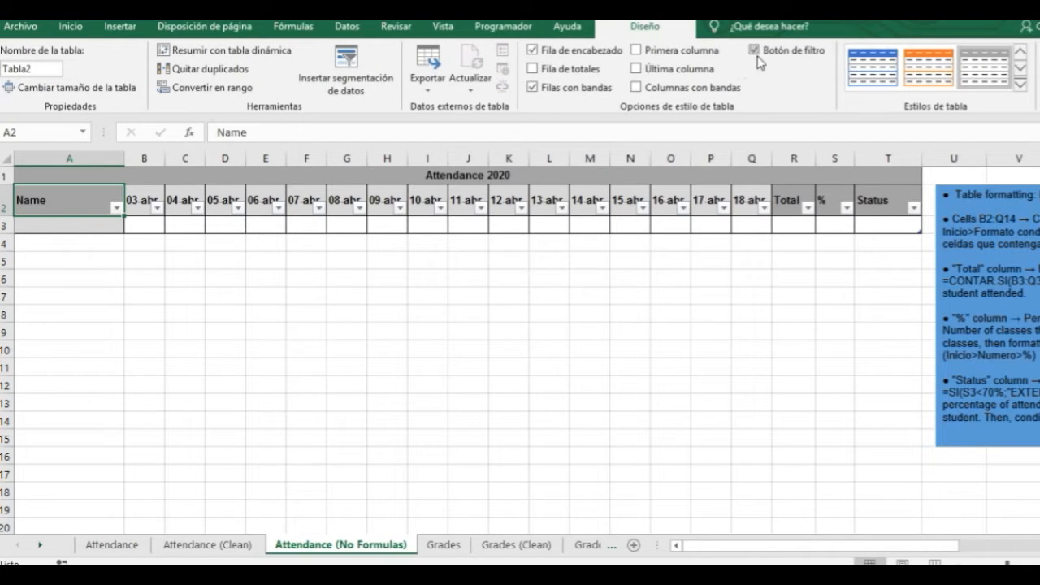
{"action": "left_click", "coordinate": [755, 51]}
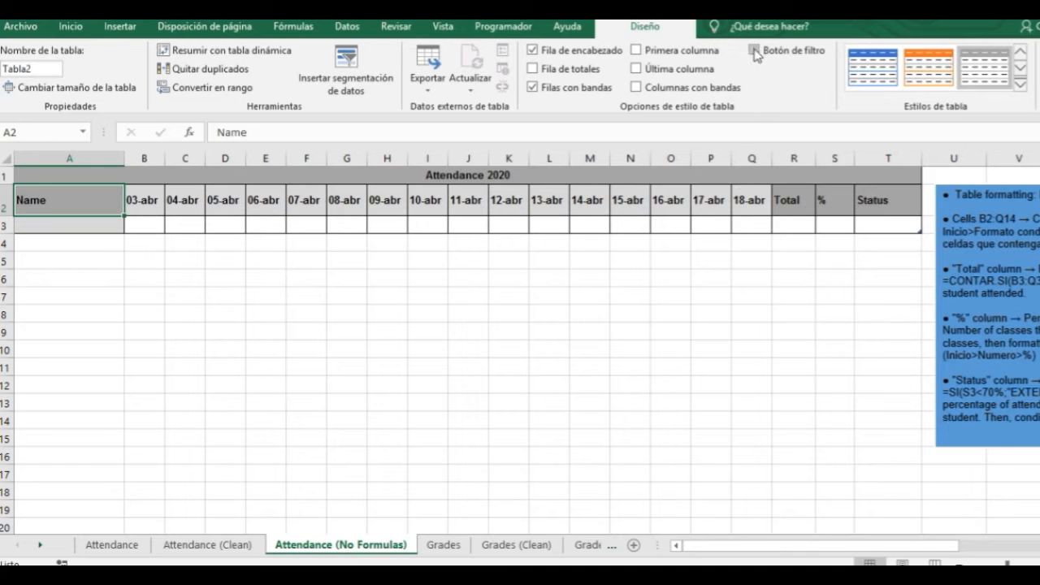
{"action": "left_click", "coordinate": [100, 294]}
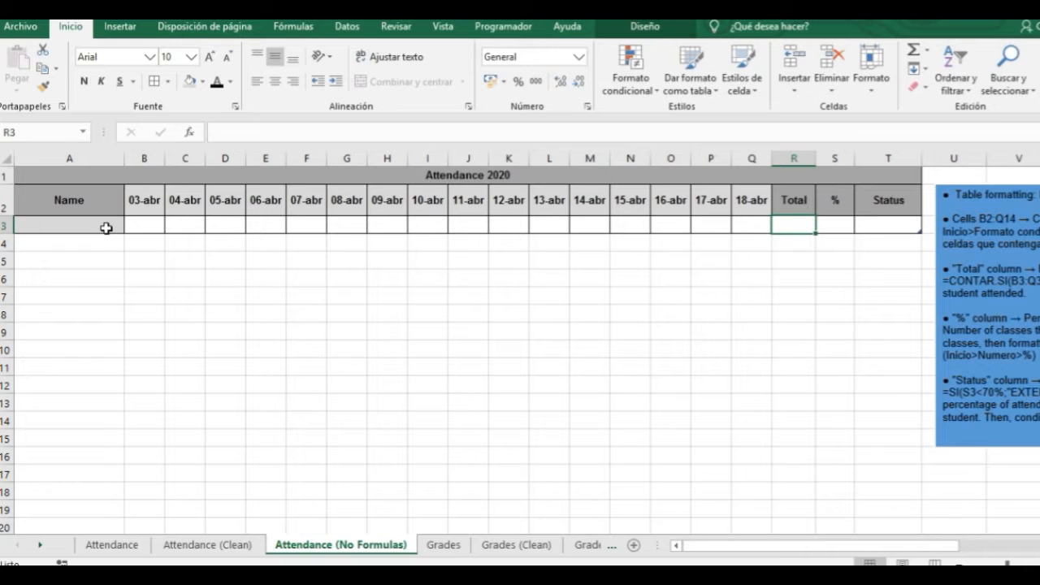
{"action": "left_click_drag", "start_coordinate": [96, 241], "coordinate": [86, 404]}
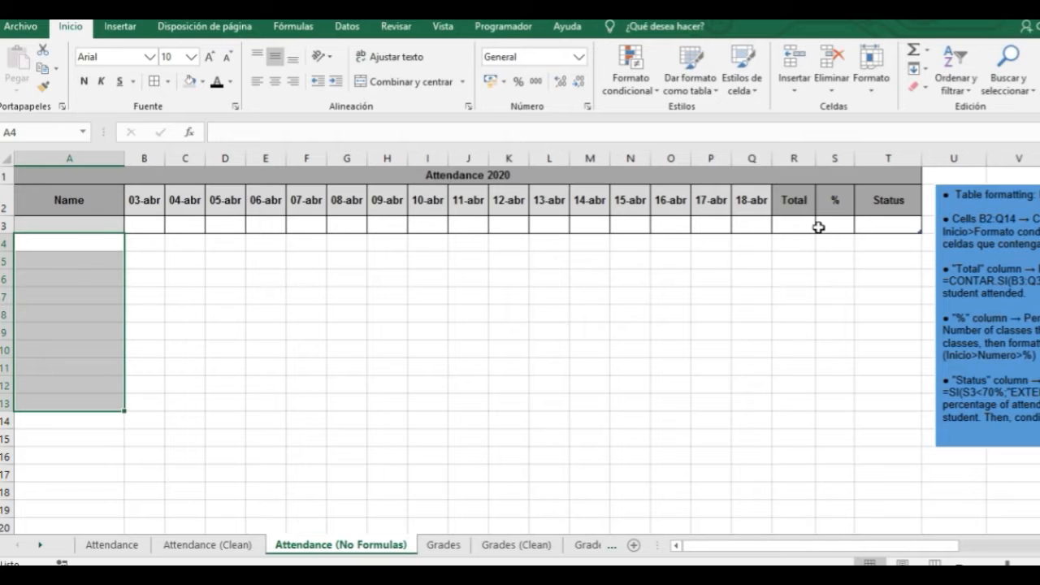
{"action": "left_click_drag", "start_coordinate": [862, 220], "coordinate": [111, 225]}
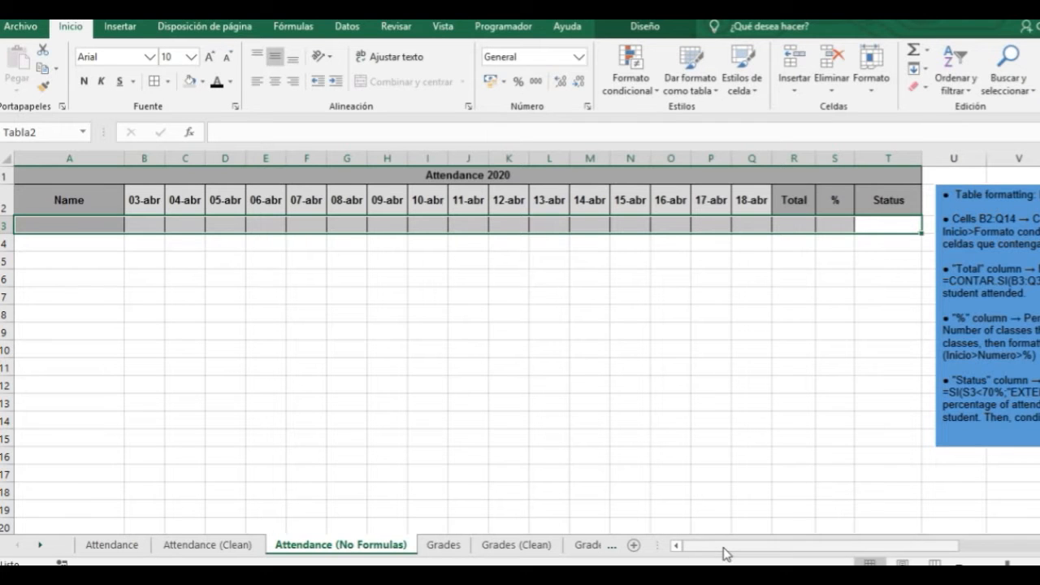
{"action": "left_click_drag", "start_coordinate": [751, 551], "coordinate": [821, 551]}
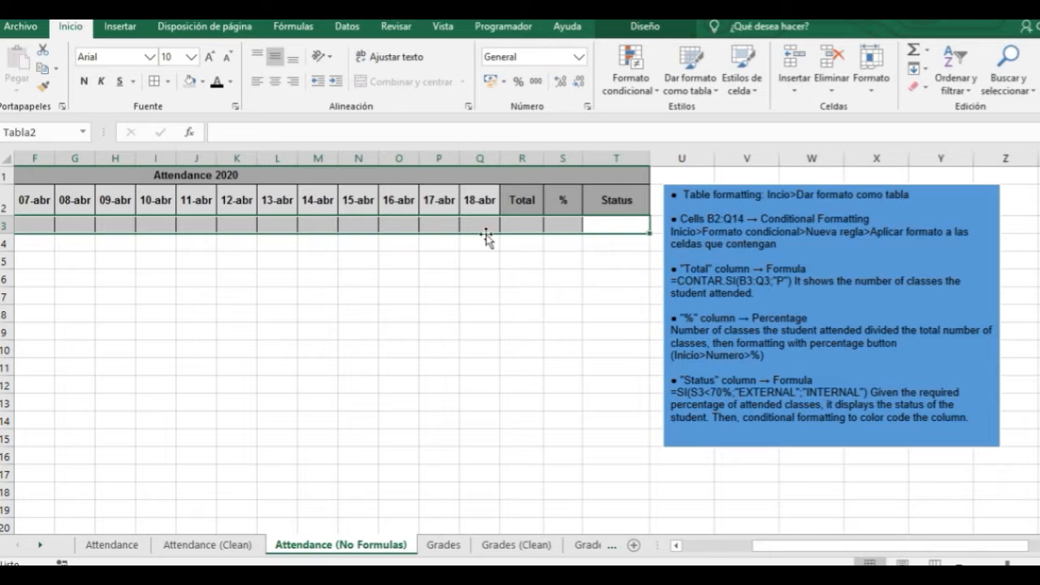
{"action": "left_click_drag", "start_coordinate": [786, 550], "coordinate": [695, 554]}
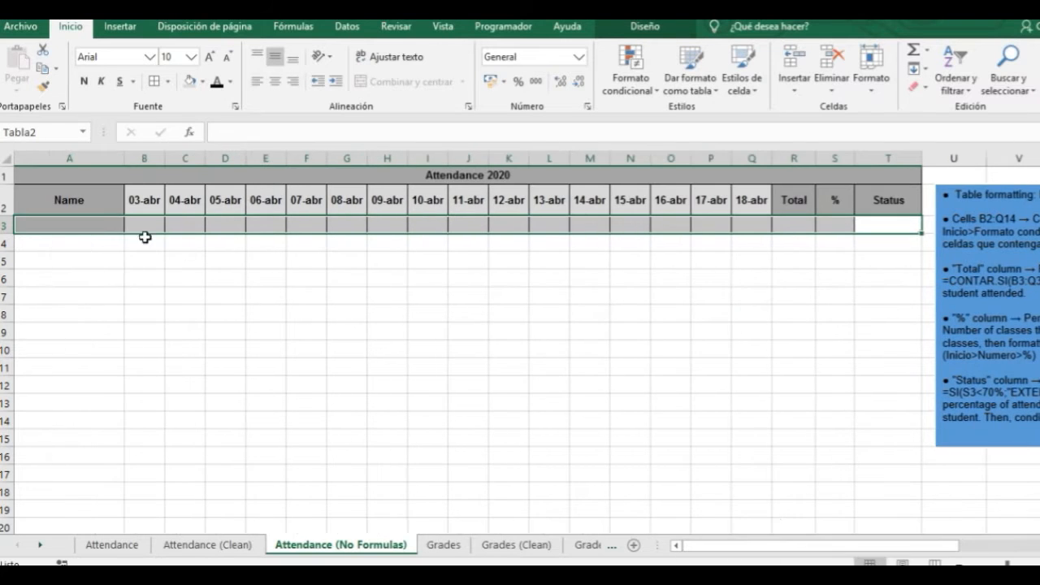
Create a conditional formatting rule for B3:Q3 that applies only to cells with specific text containing "P".
{"action": "left_click_drag", "start_coordinate": [130, 224], "coordinate": [741, 226]}
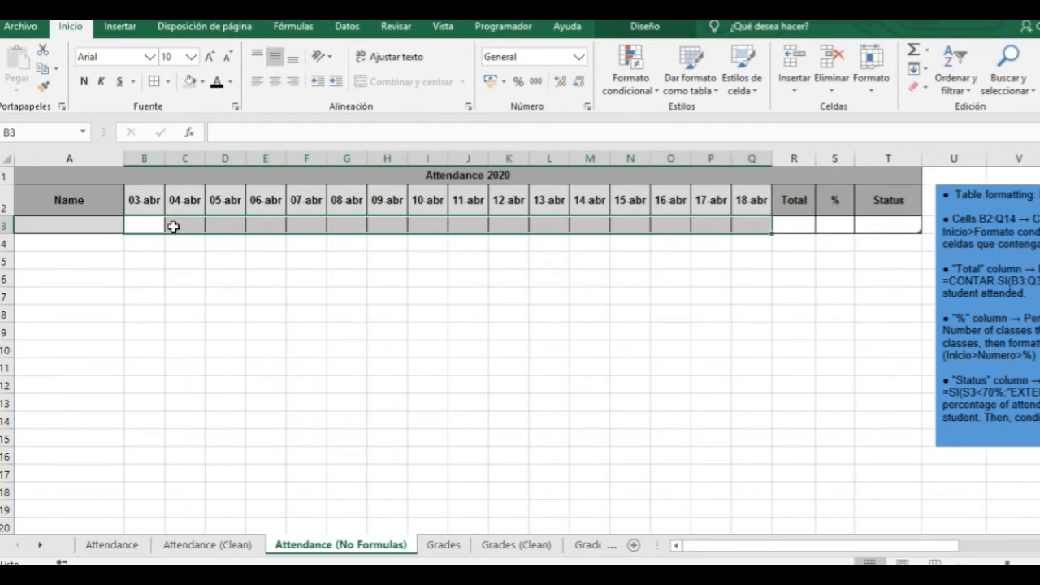
{"action": "left_click_drag", "start_coordinate": [156, 224], "coordinate": [750, 221]}
{"action": "left_click", "coordinate": [655, 96]}
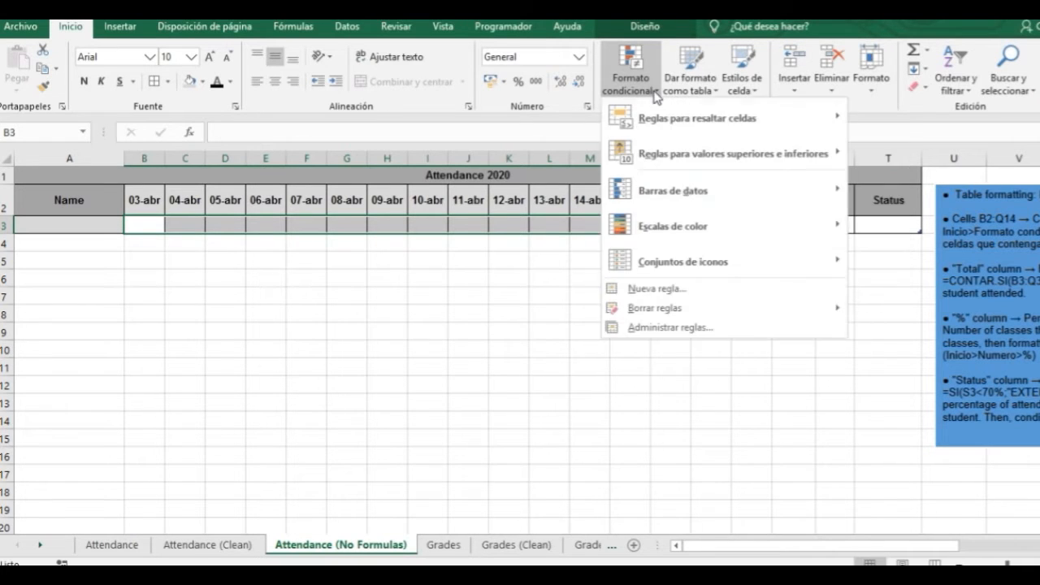
{"action": "left_click", "coordinate": [688, 290]}
{"action": "left_click_drag", "start_coordinate": [803, 95], "coordinate": [572, 118]}
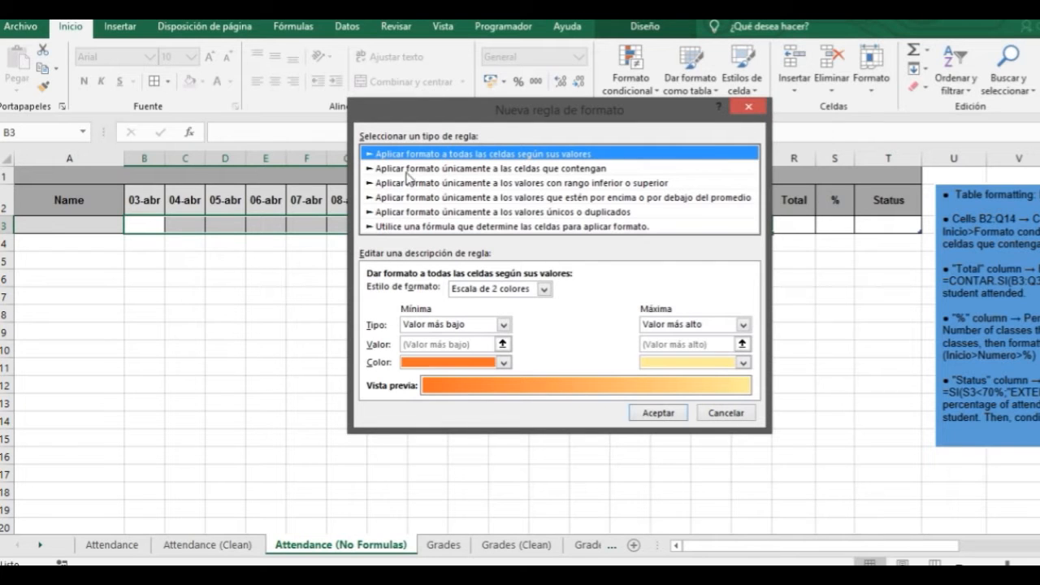
{"action": "left_click", "coordinate": [452, 169]}
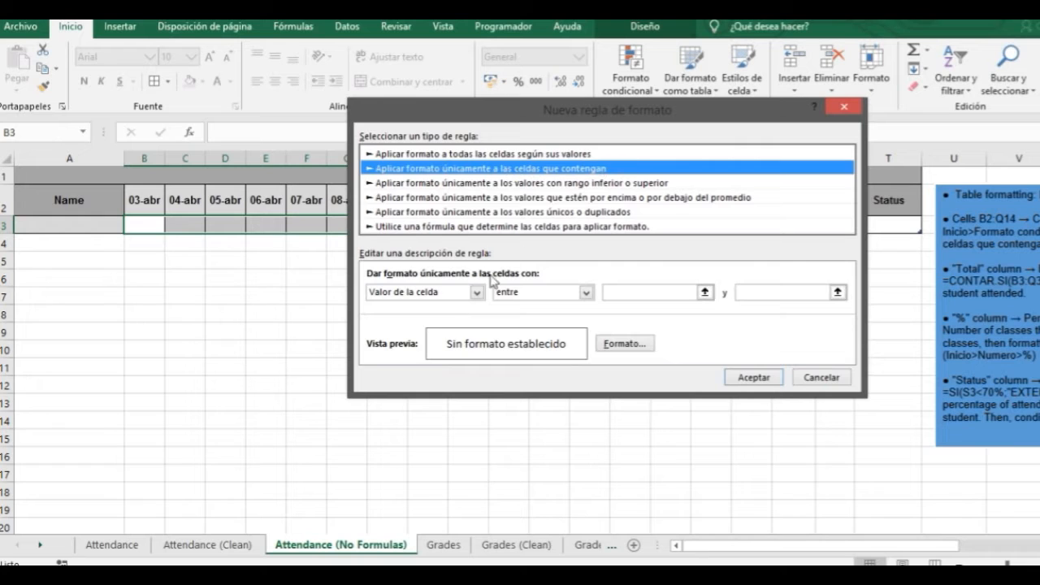
{"action": "left_click", "coordinate": [477, 293]}
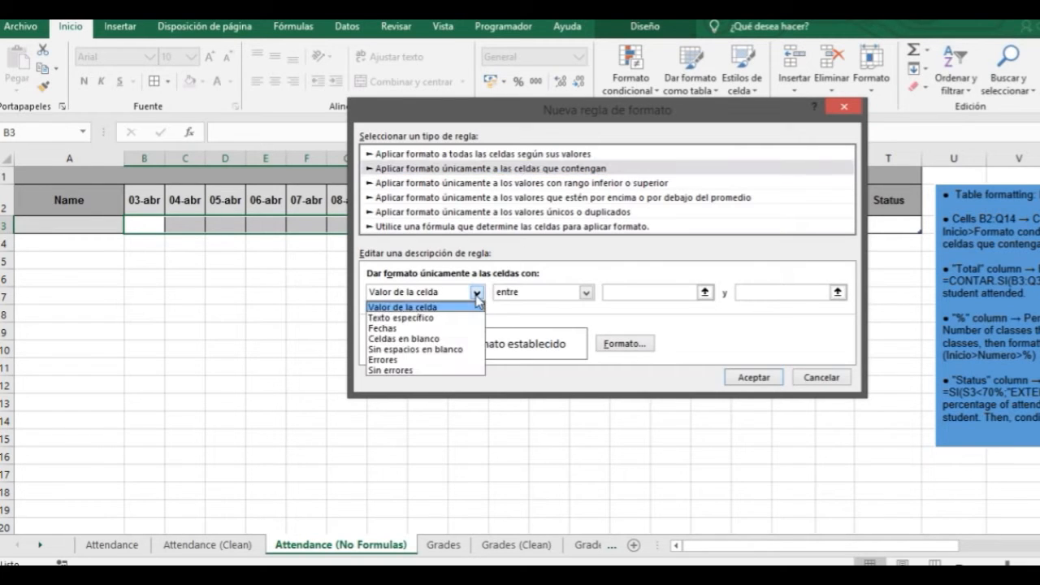
{"action": "left_click", "coordinate": [397, 319]}
{"action": "left_click", "coordinate": [627, 290]}
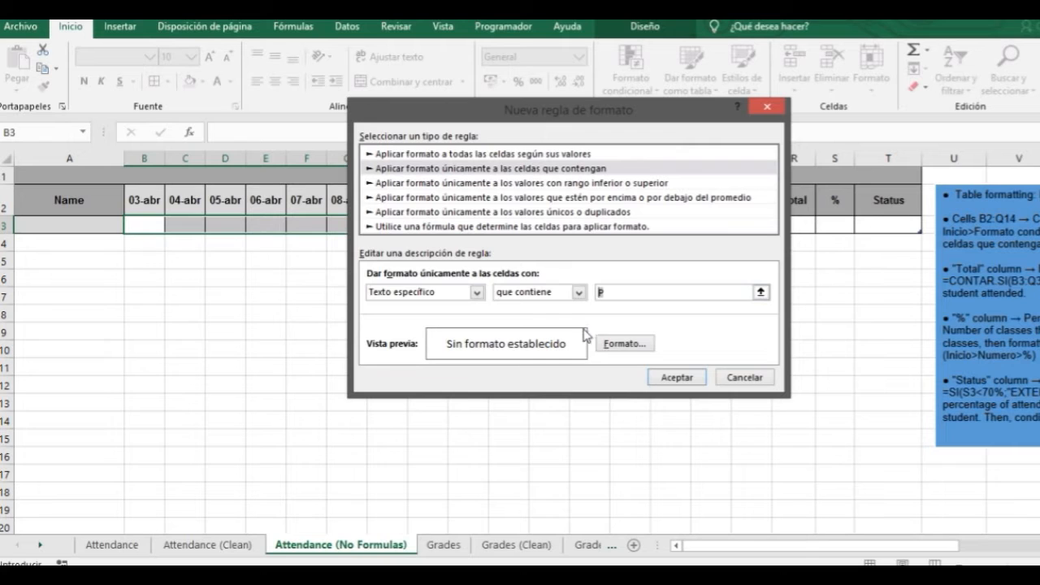
Give the "P" rule a light green background fill and accept the cell format.
{"action": "left_click", "coordinate": [628, 351]}
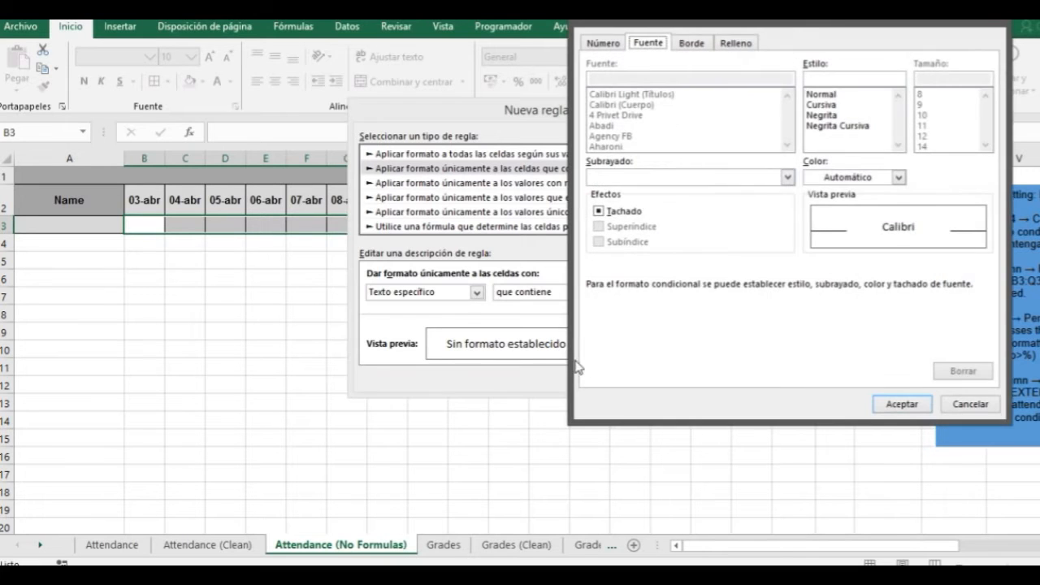
{"action": "left_click", "coordinate": [741, 43]}
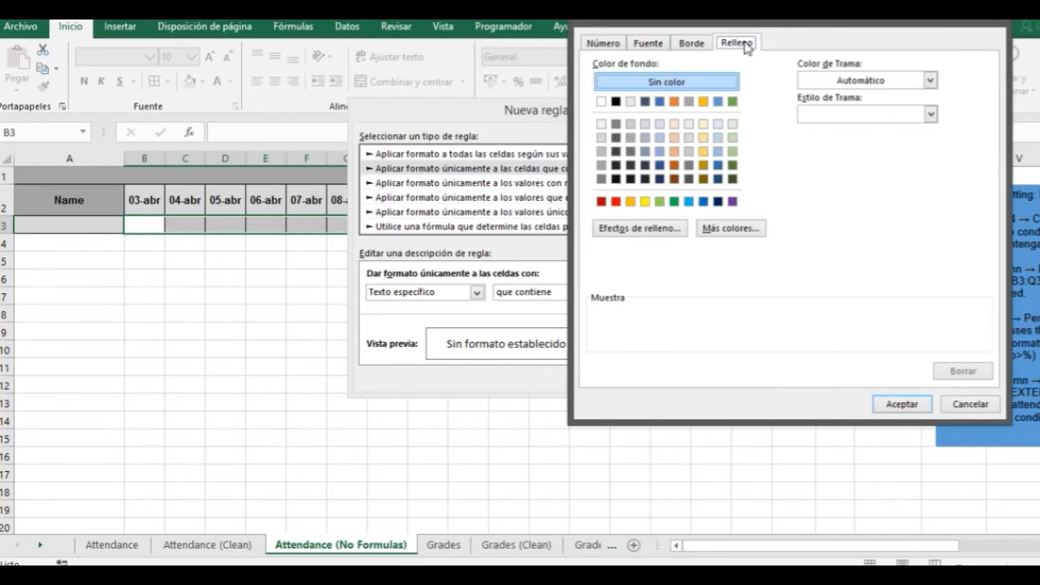
{"action": "left_click", "coordinate": [732, 151]}
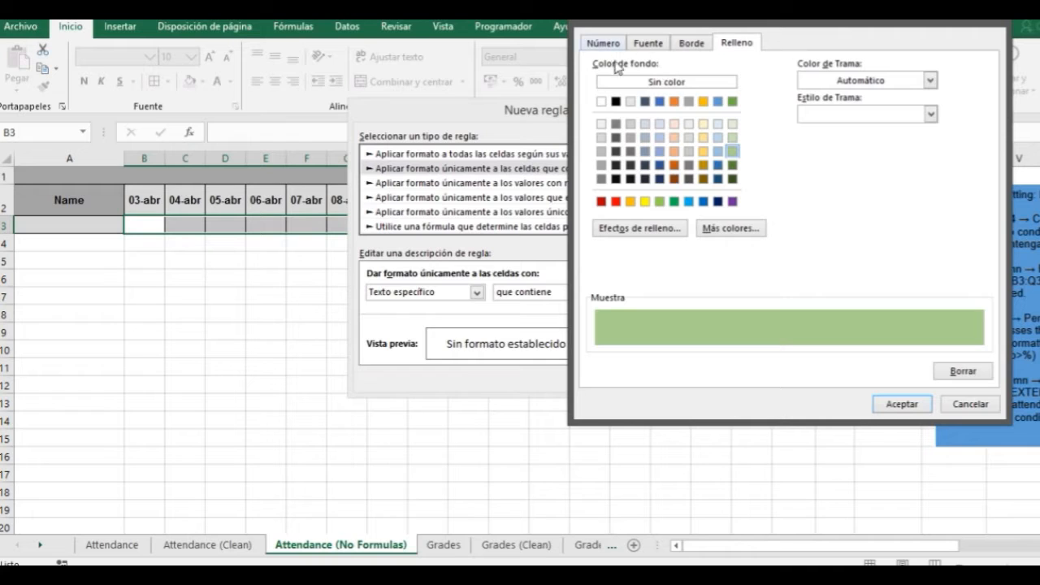
{"action": "left_click", "coordinate": [647, 43]}
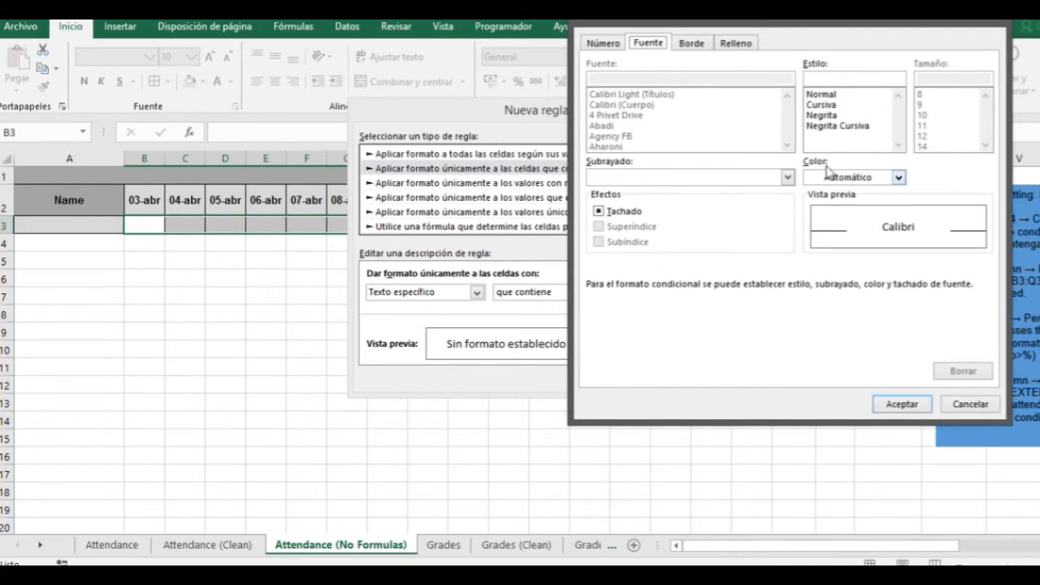
{"action": "left_click", "coordinate": [900, 403]}
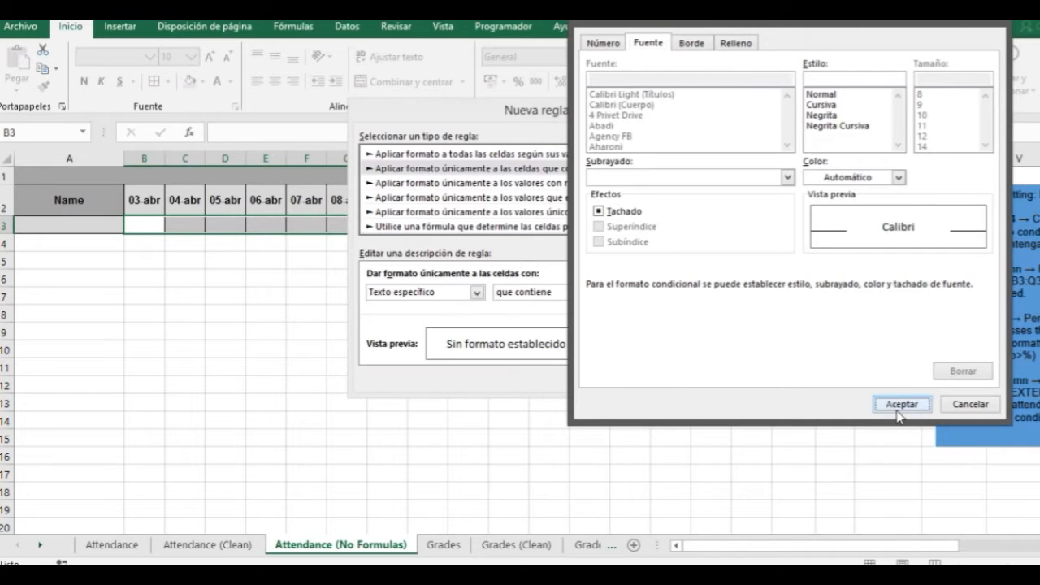
Accept the "P" rule and add a second rule for B3:Q3 that formats only cells with specific text containing "A".
{"action": "left_click", "coordinate": [677, 378]}
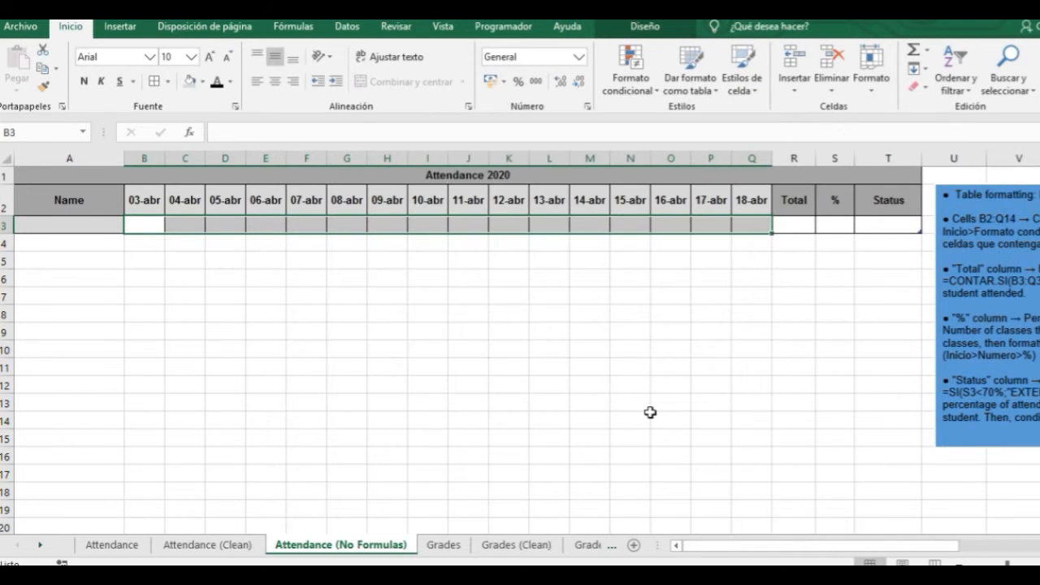
{"action": "left_click", "coordinate": [641, 87]}
{"action": "left_click", "coordinate": [671, 287]}
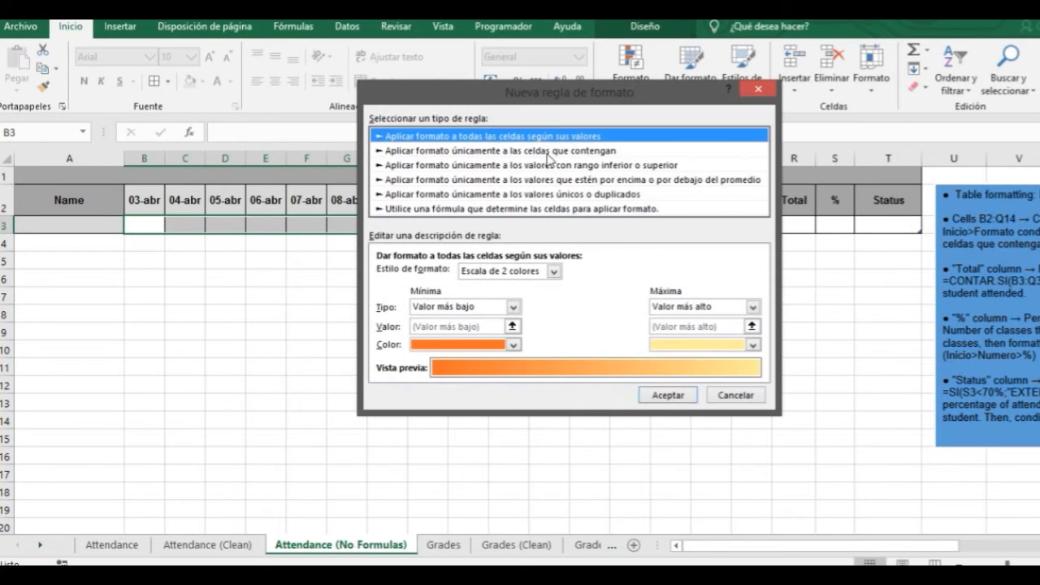
{"action": "left_click", "coordinate": [546, 150]}
{"action": "left_click", "coordinate": [486, 274]}
{"action": "left_click", "coordinate": [464, 307]}
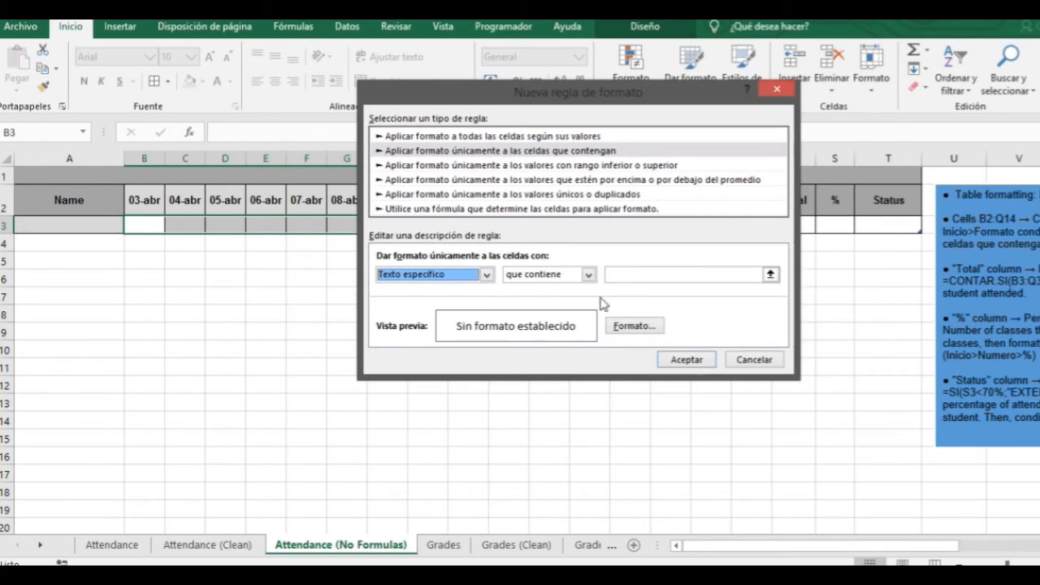
{"action": "left_click", "coordinate": [621, 277]}
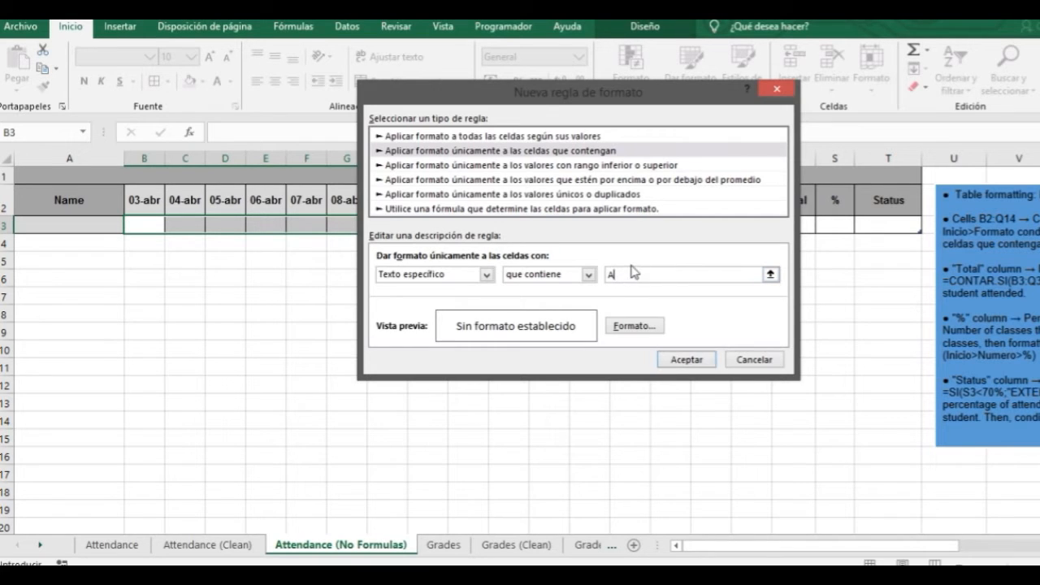
{"action": "double_click", "coordinate": [619, 276]}
Give the "A" rule a light red background fill chosen from the extended standard colours.
{"action": "left_click", "coordinate": [623, 326]}
{"action": "left_click", "coordinate": [515, 49]}
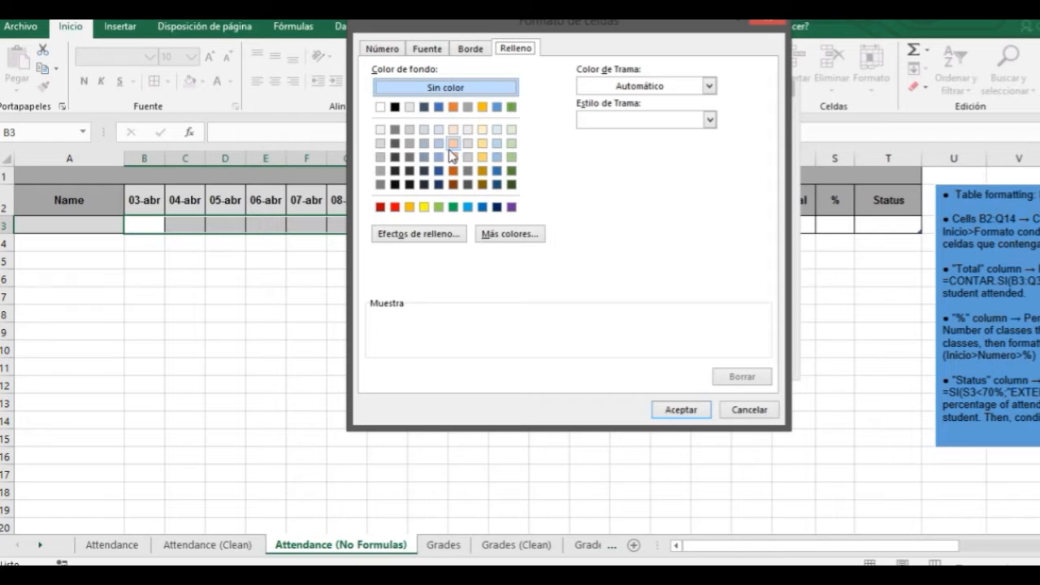
{"action": "left_click", "coordinate": [510, 235]}
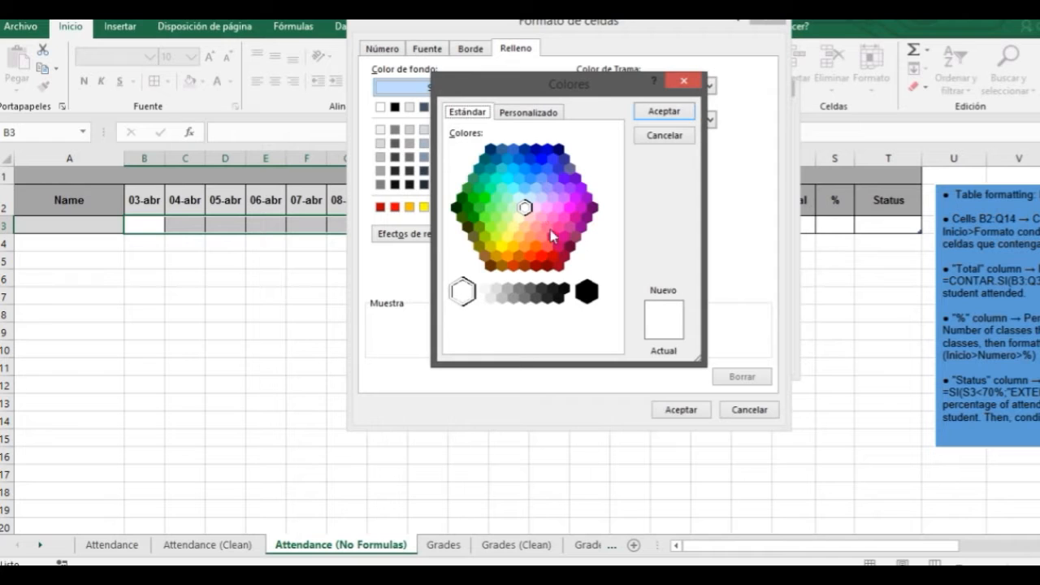
{"action": "left_click", "coordinate": [549, 230]}
{"action": "left_click", "coordinate": [541, 237]}
{"action": "left_click", "coordinate": [647, 111]}
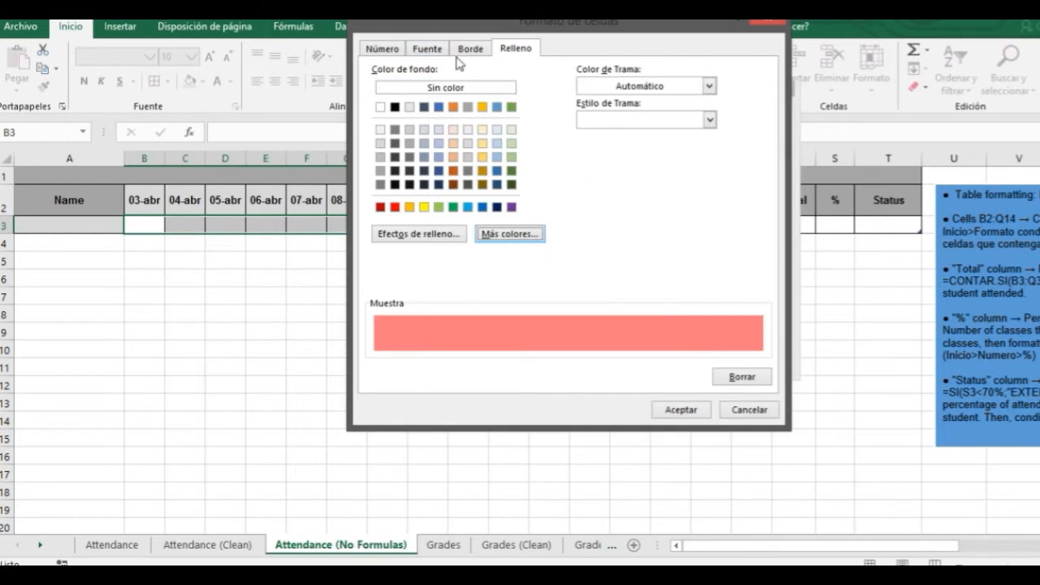
Set the "A" rule's font style to italic (Cursiva) and accept both the cell format and the rule.
{"action": "left_click", "coordinate": [440, 50]}
{"action": "left_click", "coordinate": [601, 120]}
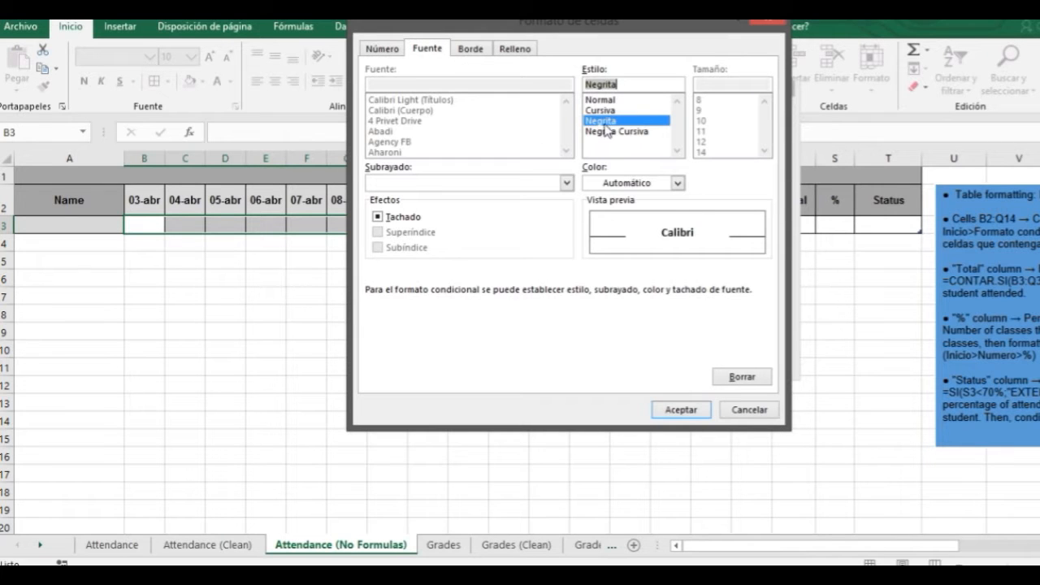
{"action": "left_click", "coordinate": [606, 110]}
{"action": "left_click", "coordinate": [679, 410]}
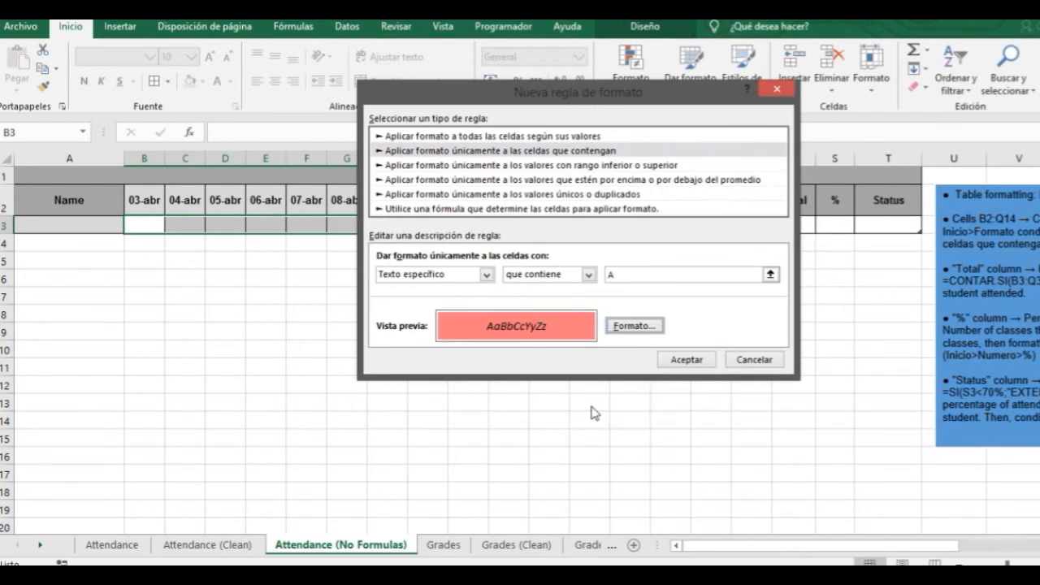
{"action": "left_click", "coordinate": [668, 360]}
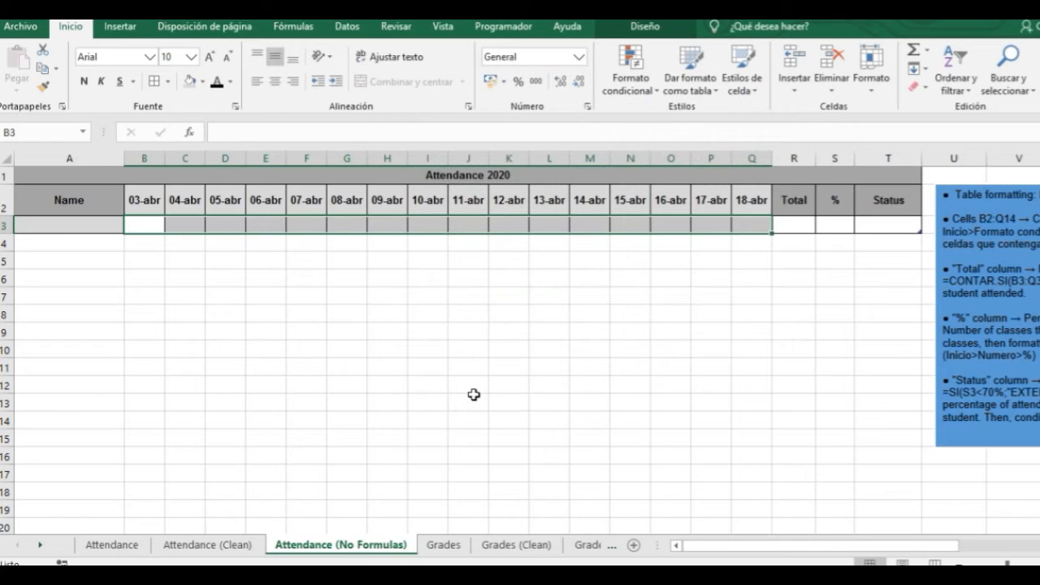
Review the "A" and "P" rules, their formats and their ranges in the conditional formatting rules manager.
{"action": "left_click", "coordinate": [650, 91]}
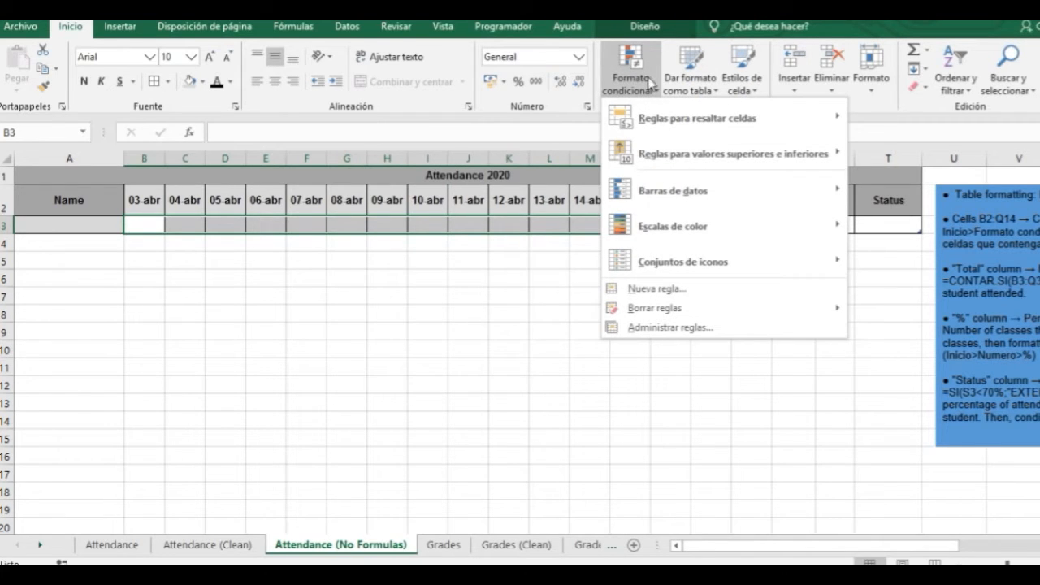
{"action": "left_click", "coordinate": [725, 328]}
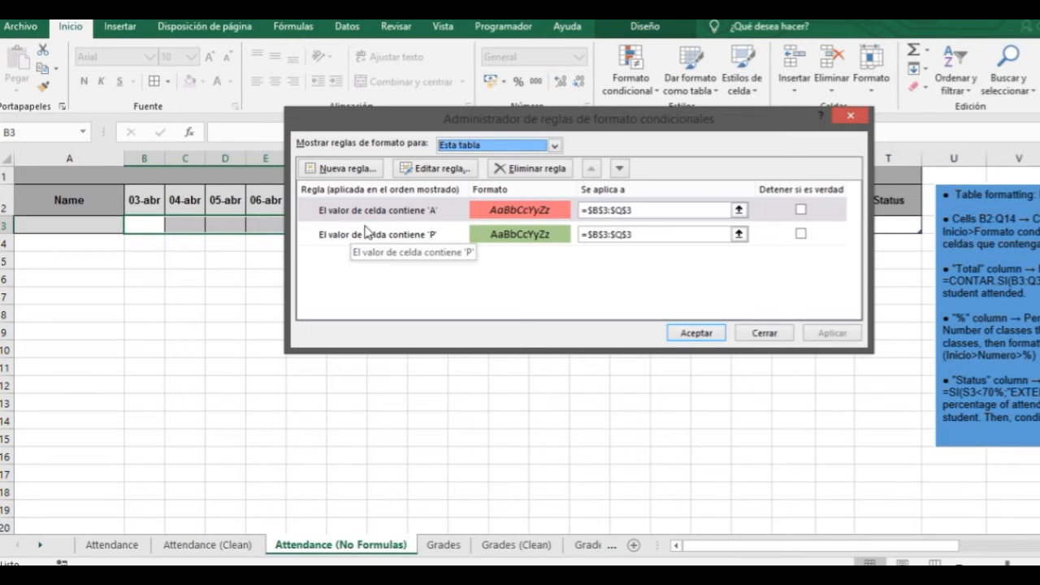
{"action": "left_click", "coordinate": [425, 220]}
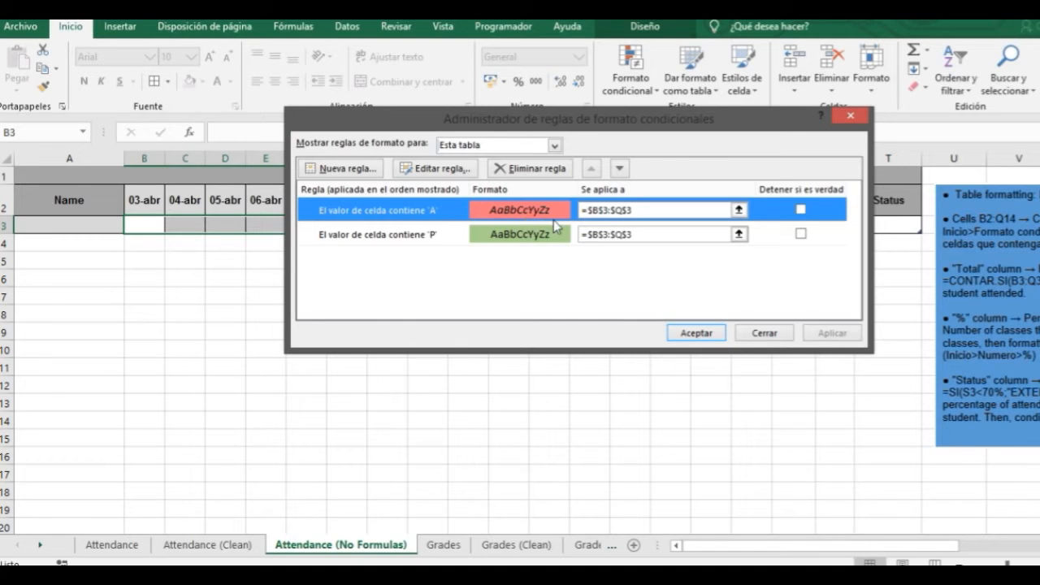
{"action": "left_click", "coordinate": [325, 236]}
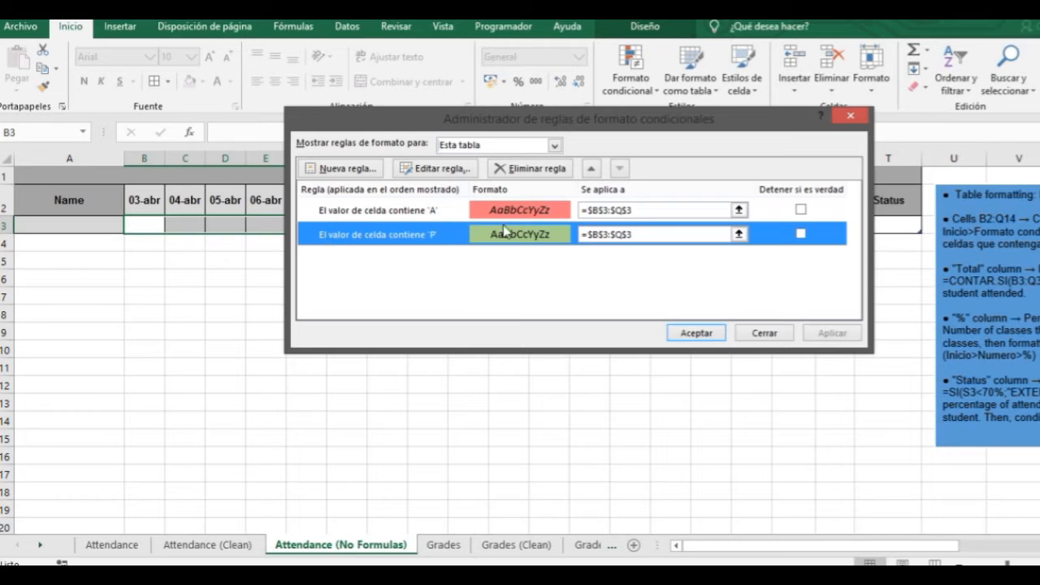
{"action": "left_click", "coordinate": [704, 334]}
{"action": "left_click", "coordinate": [374, 458]}
Enter P in B3 and A in C3 to test the conditional colours.
{"action": "left_click", "coordinate": [154, 224]}
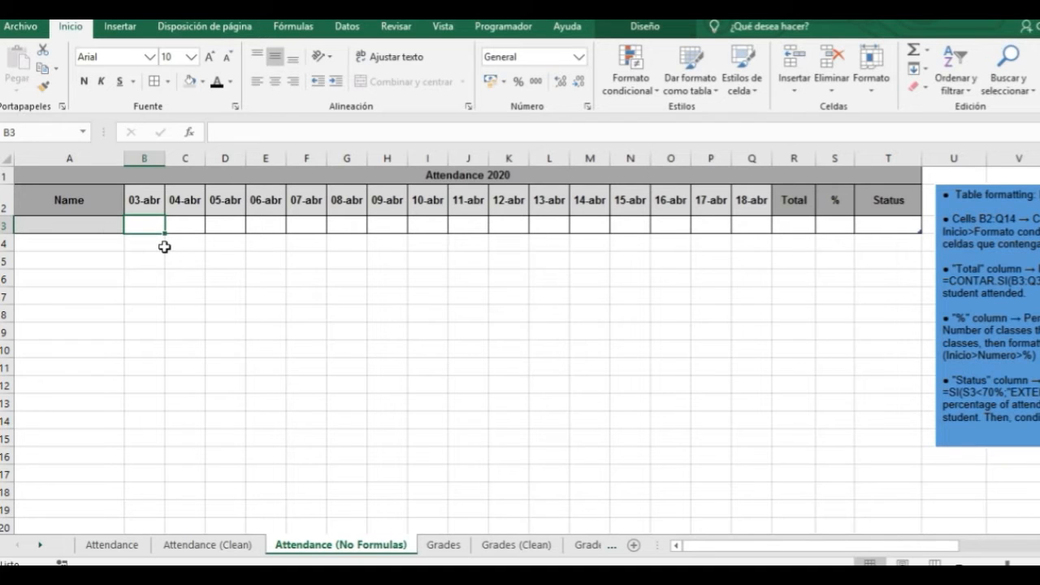
{"action": "type", "text": "P"}
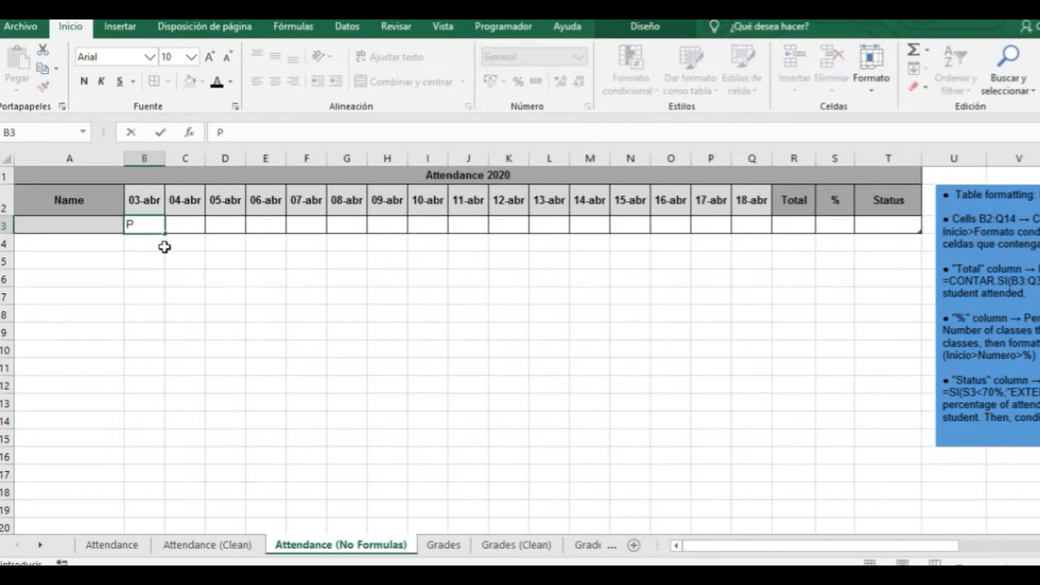
{"action": "key", "text": "Tab"}
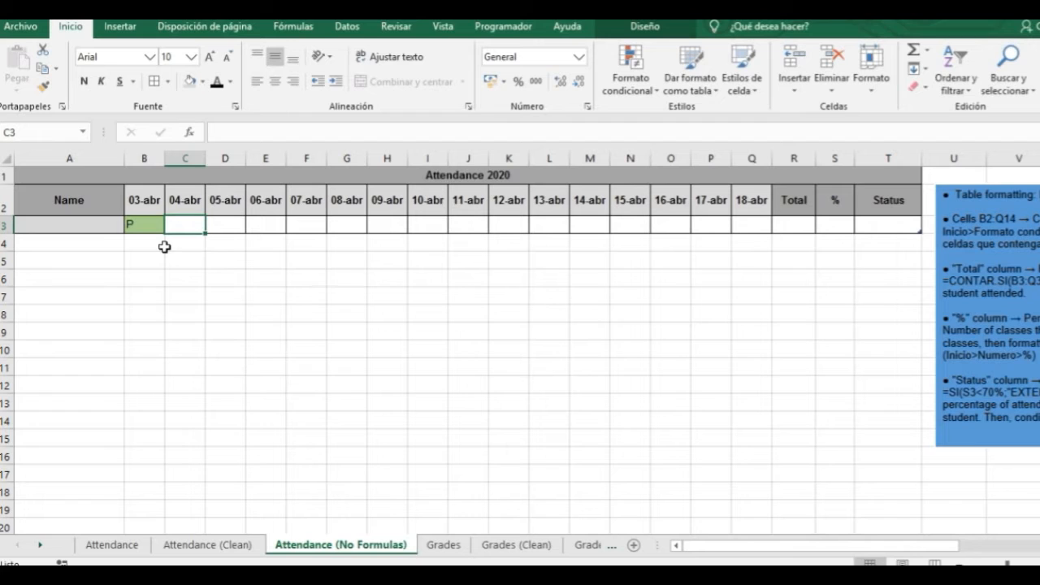
{"action": "type", "text": "A"}
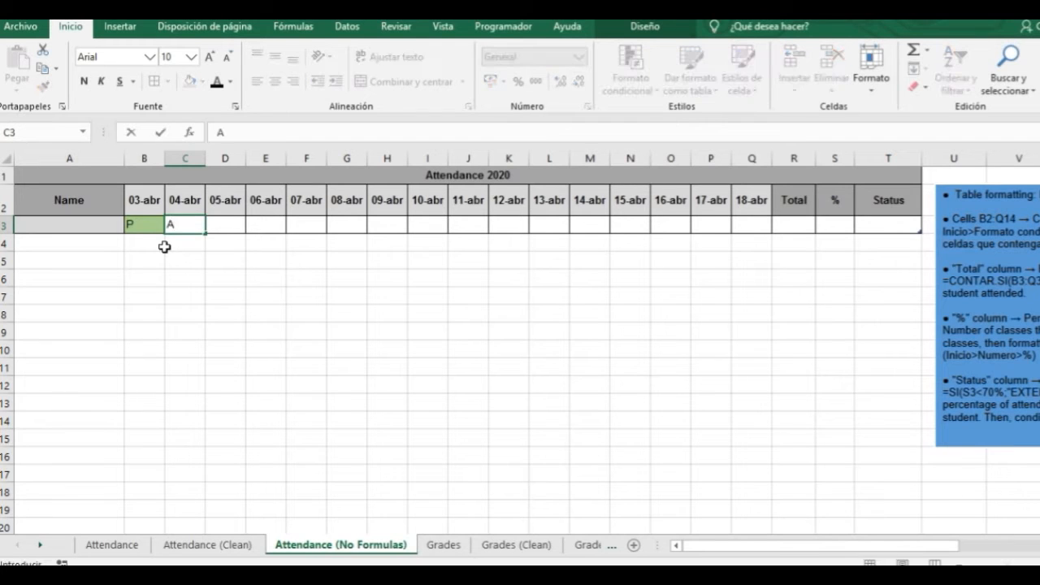
{"action": "key", "text": "Tab"}
Centre the contents of B3:Q3 and delete the test marks in B3:C3.
{"action": "left_click_drag", "start_coordinate": [146, 225], "coordinate": [752, 225]}
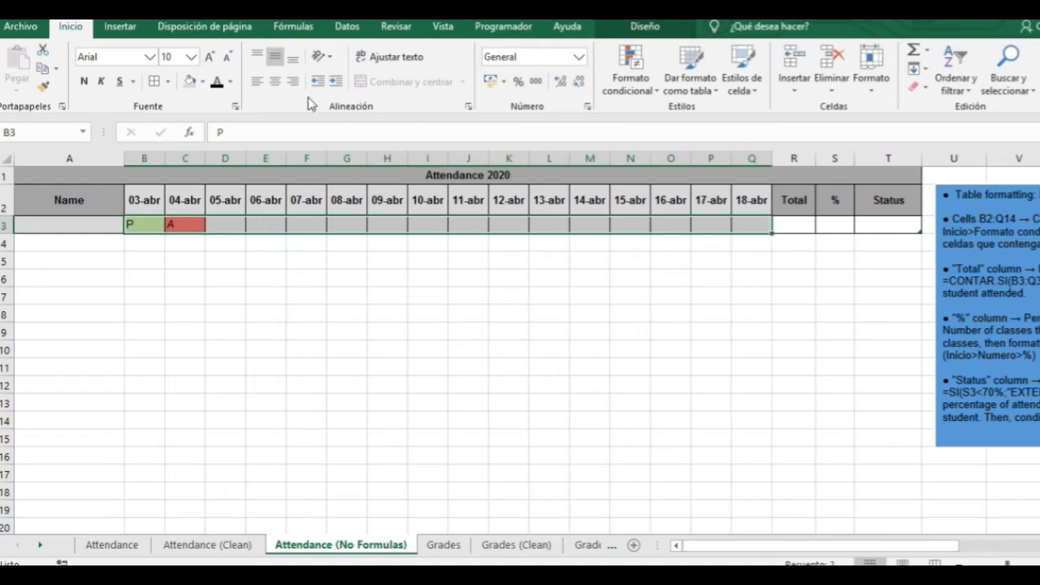
{"action": "left_click", "coordinate": [428, 297]}
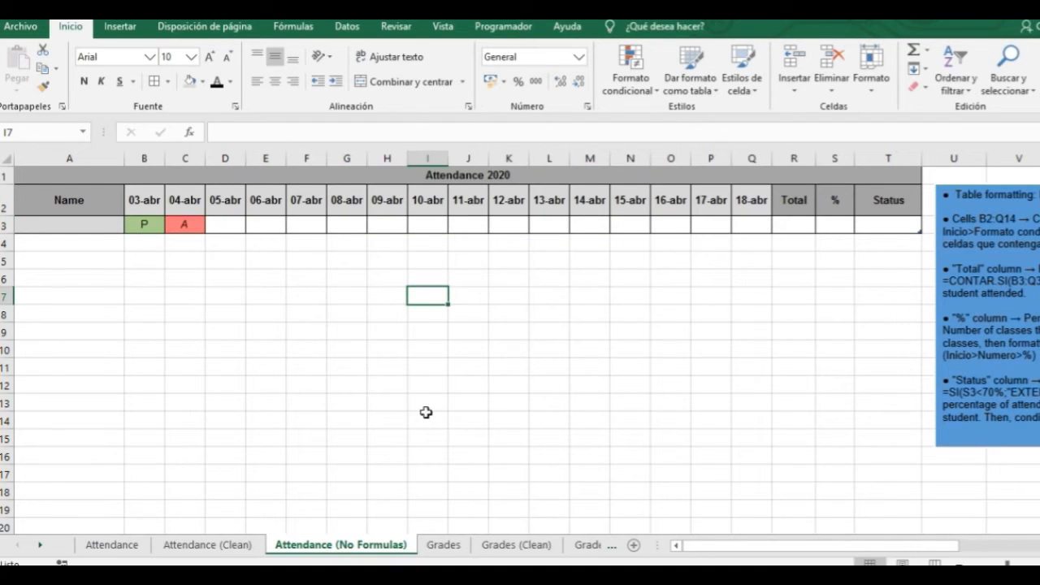
{"action": "left_click_drag", "start_coordinate": [187, 224], "coordinate": [127, 224]}
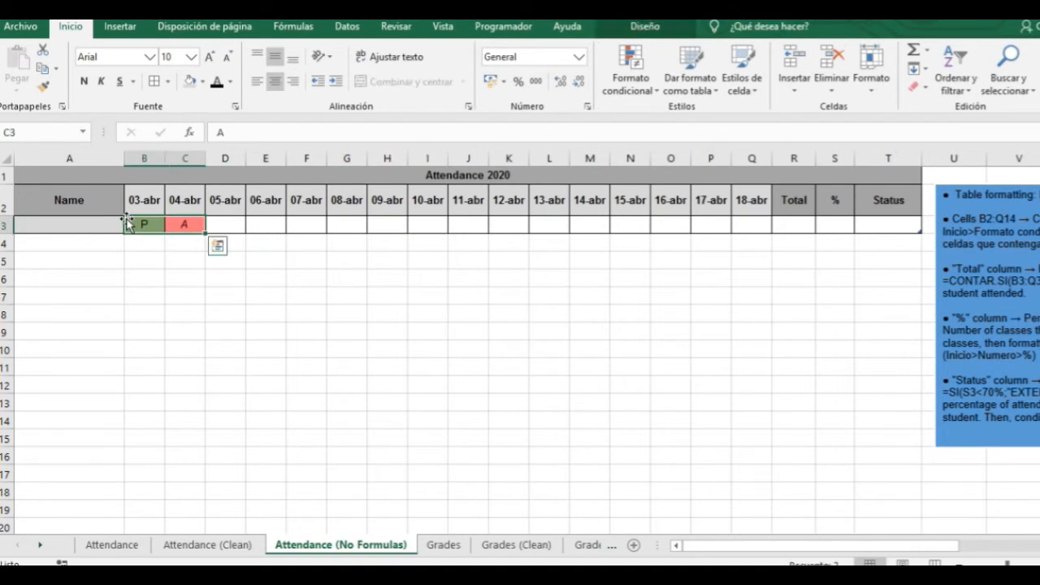
{"action": "key", "text": "Delete"}
Look over the Total, % and Status columns and select the Total cell in row 3.
{"action": "left_click_drag", "start_coordinate": [784, 557], "coordinate": [853, 556]}
{"action": "left_click_drag", "start_coordinate": [524, 203], "coordinate": [605, 203]}
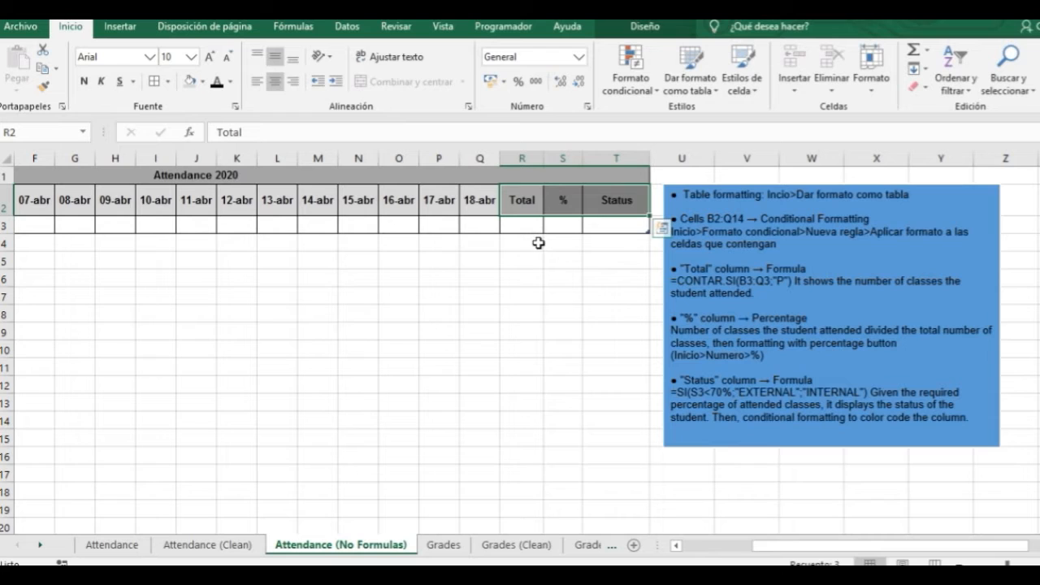
{"action": "left_click", "coordinate": [517, 219]}
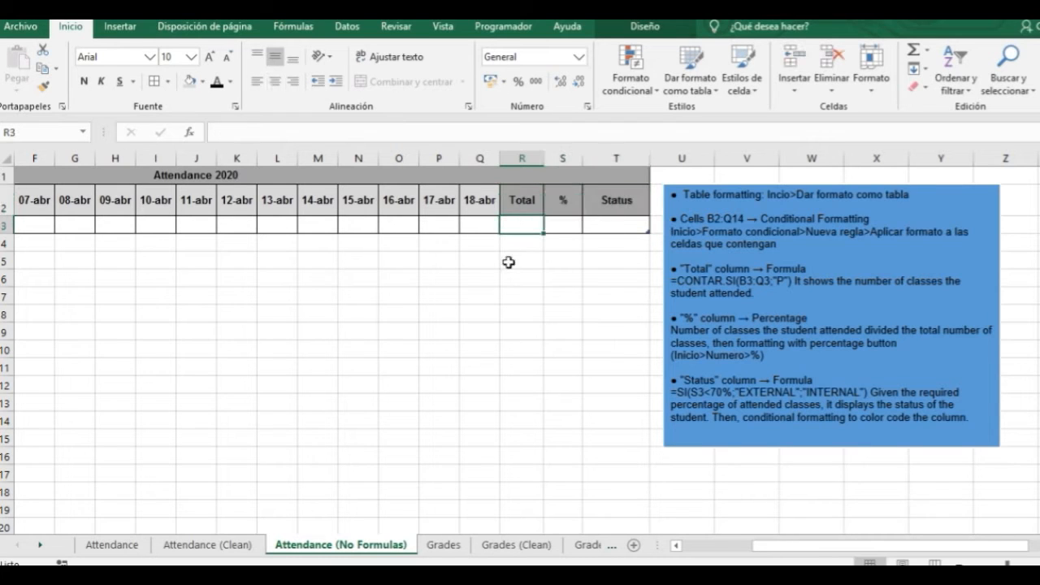
{"action": "left_click_drag", "start_coordinate": [520, 204], "coordinate": [520, 222]}
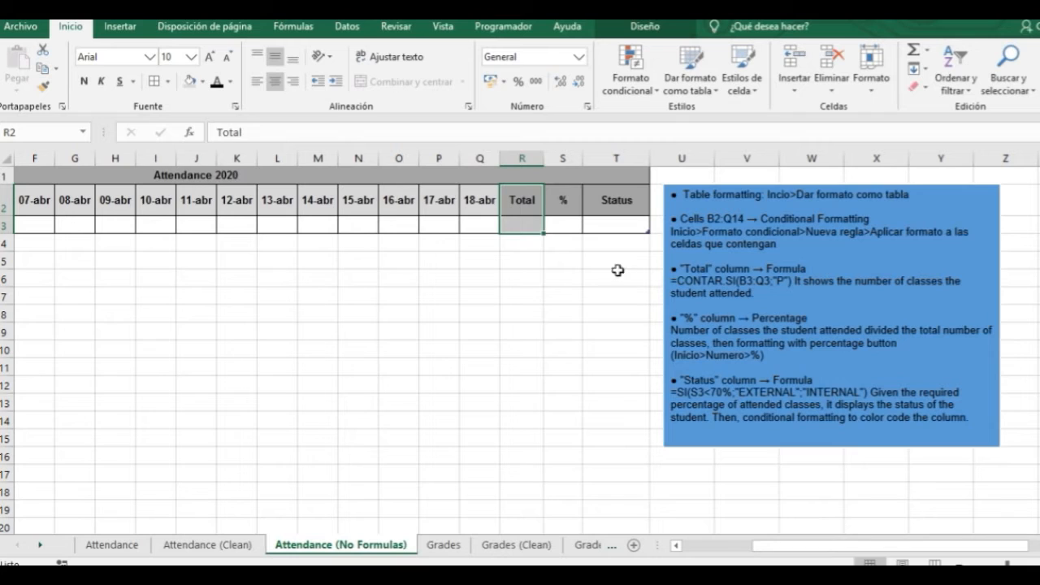
{"action": "left_click", "coordinate": [539, 231]}
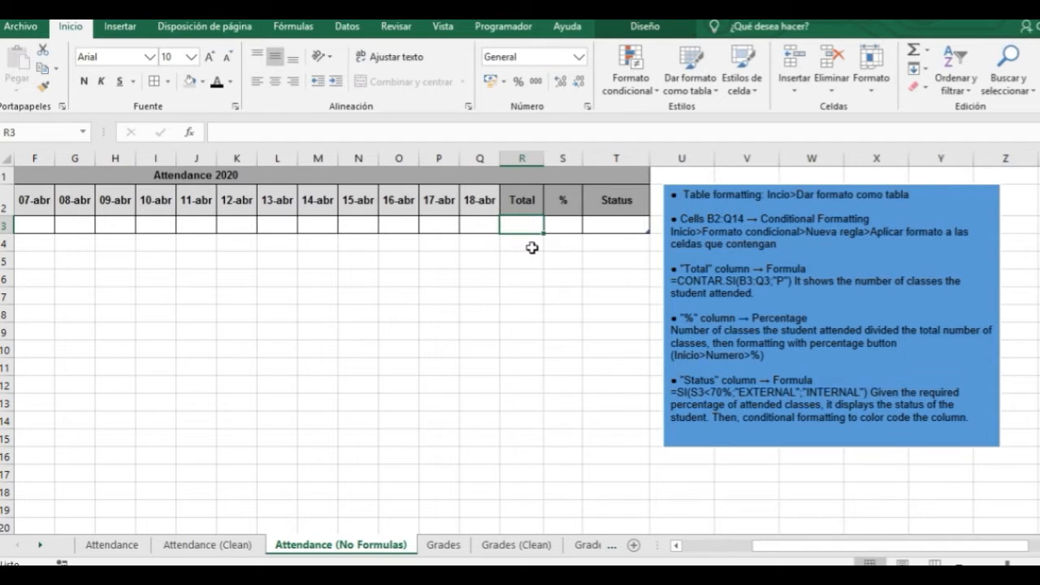
{"action": "type", "text": "="}
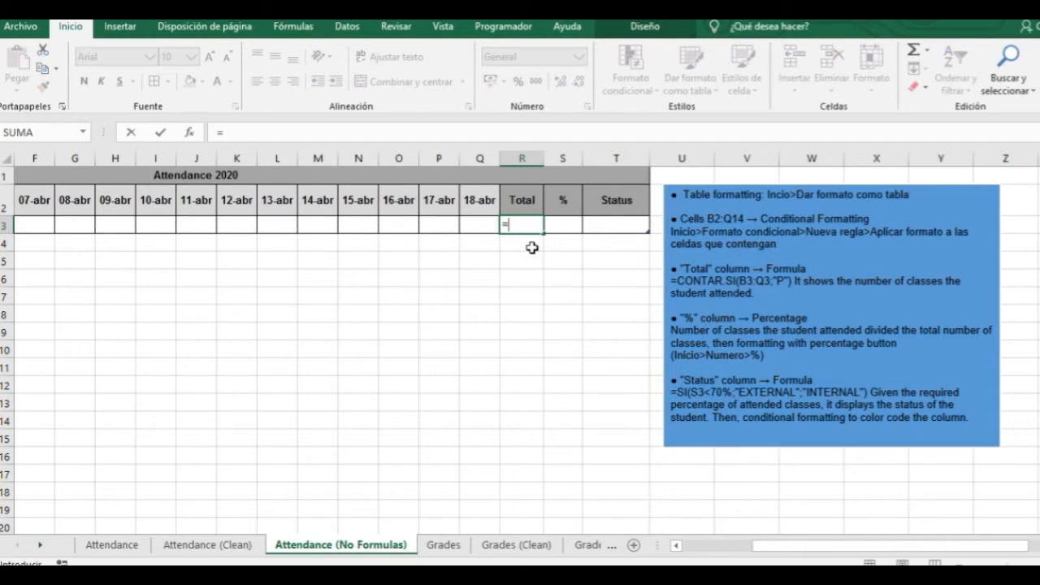
{"action": "key", "text": "Escape"}
{"action": "type", "text": "+"}
{"action": "key", "text": "Escape"}
Enter a CONTAR.SI formula in Total cell R3 that counts "P" across the row's 03-abr to 18-abr cells.
{"action": "type", "text": "="}
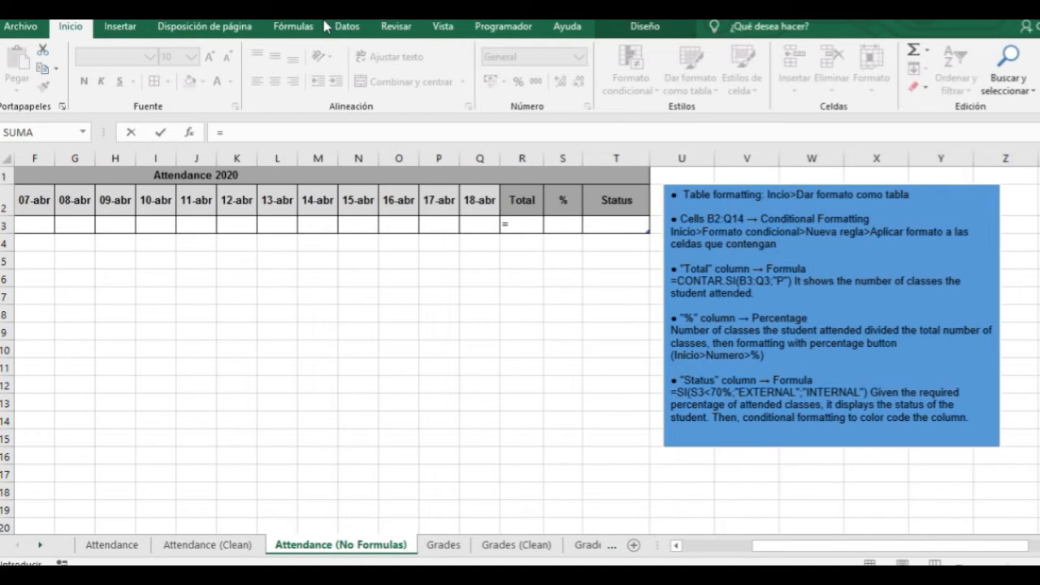
{"action": "left_click", "coordinate": [514, 227]}
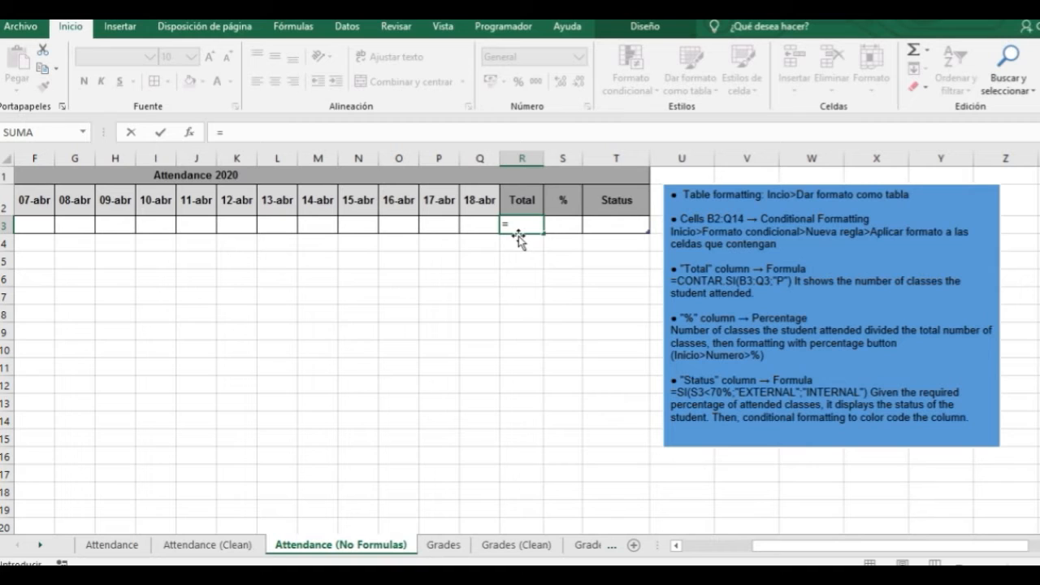
{"action": "type", "text": "CON"}
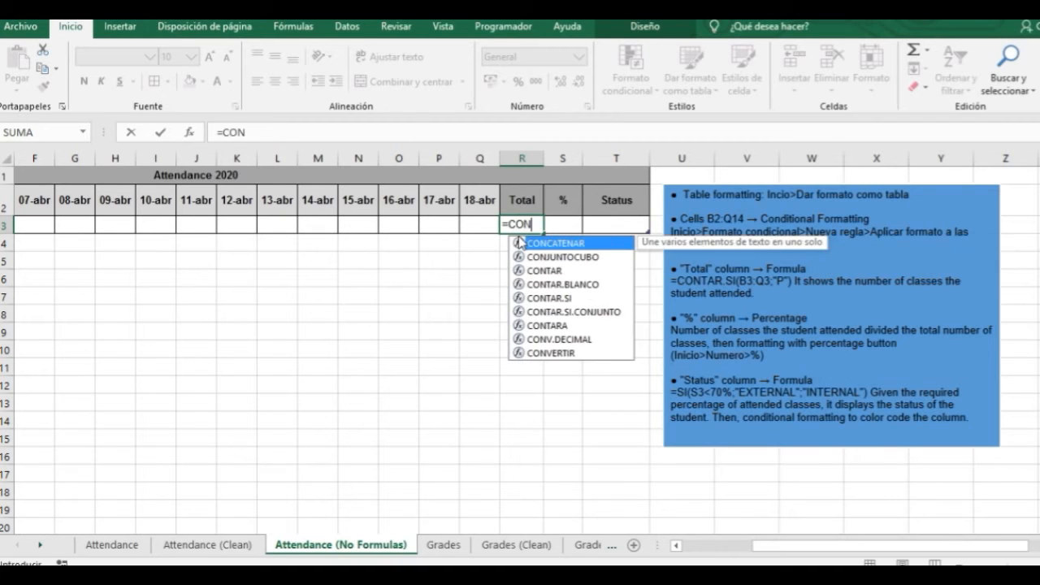
{"action": "type", "text": "TAR.SI"}
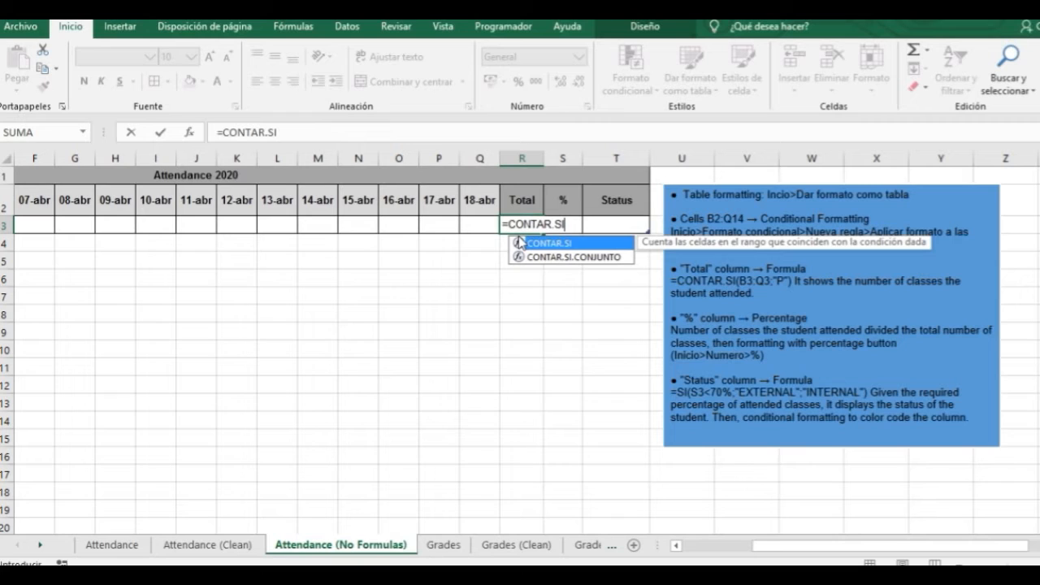
{"action": "type", "text": "("}
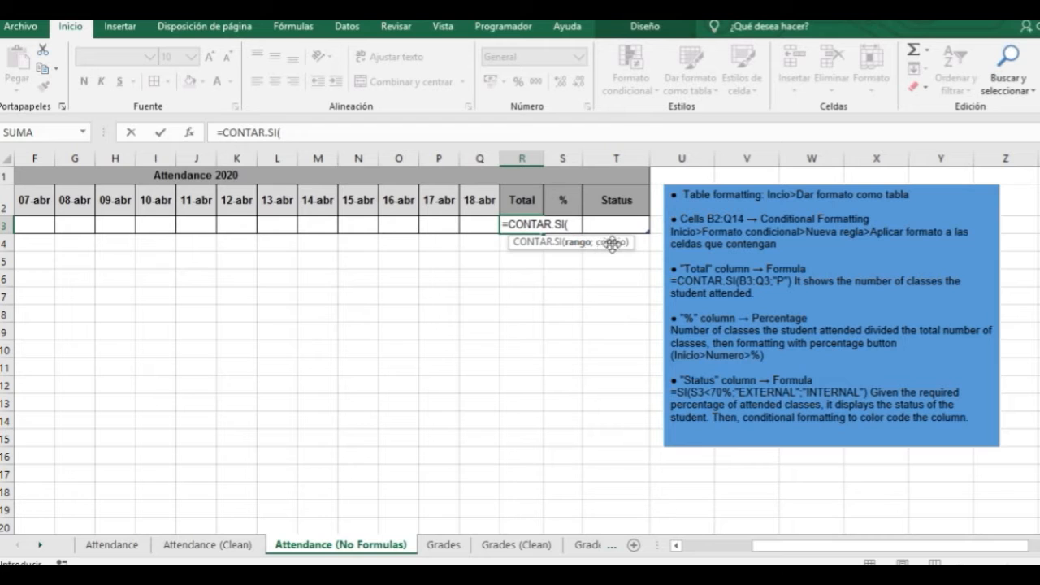
{"action": "left_click_drag", "start_coordinate": [877, 548], "coordinate": [712, 556]}
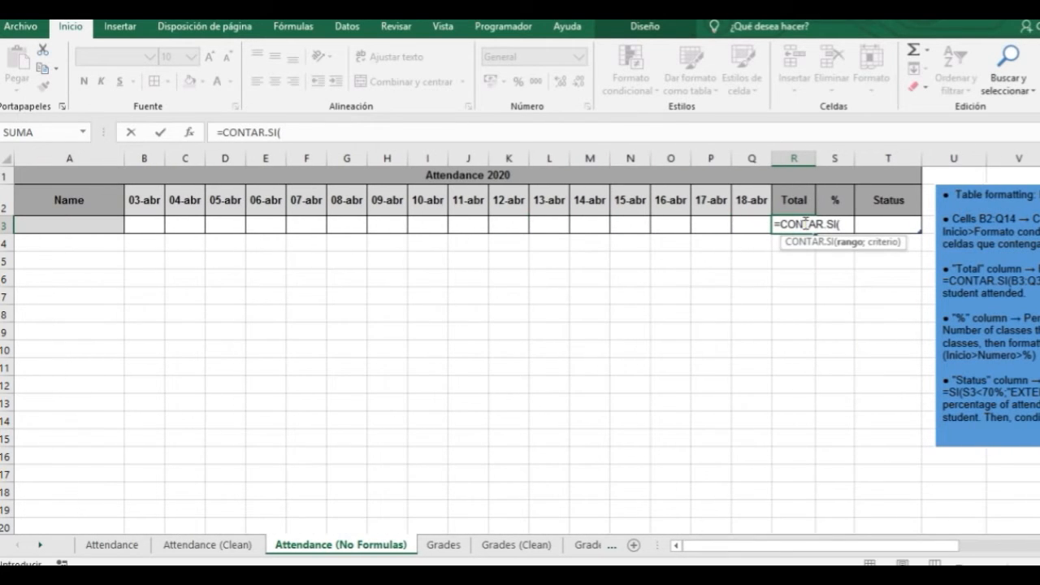
{"action": "left_click_drag", "start_coordinate": [144, 226], "coordinate": [741, 226]}
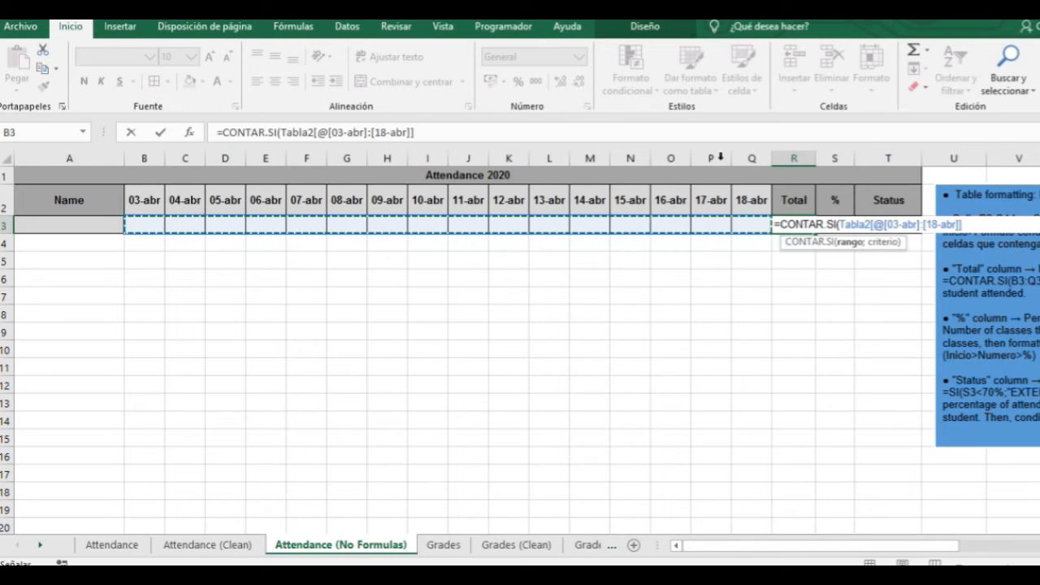
{"action": "left_click_drag", "start_coordinate": [790, 548], "coordinate": [845, 549]}
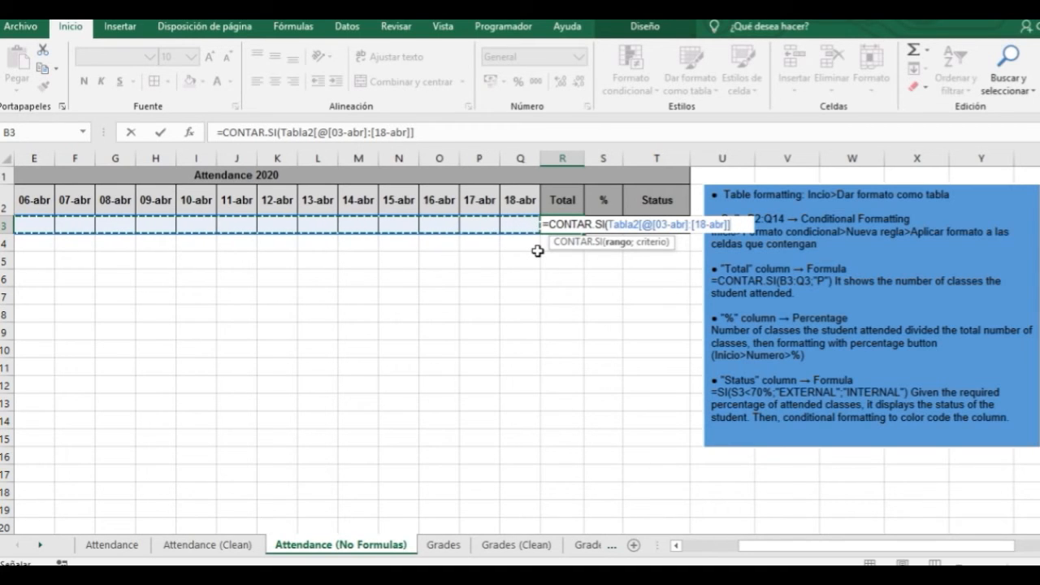
{"action": "type", "text": ";\"P"}
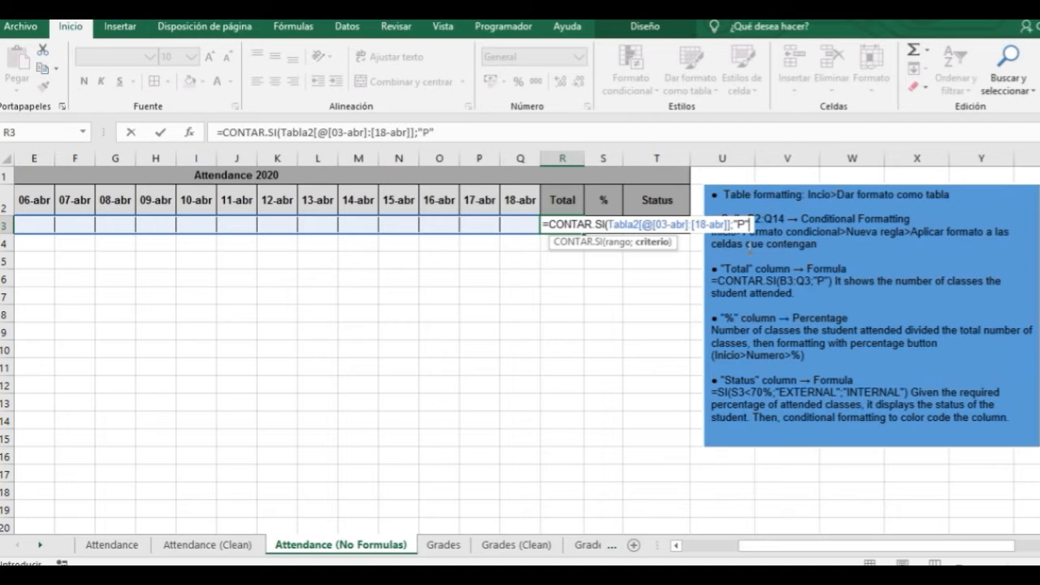
{"action": "type", "text": ")"}
{"action": "key", "text": "Return"}
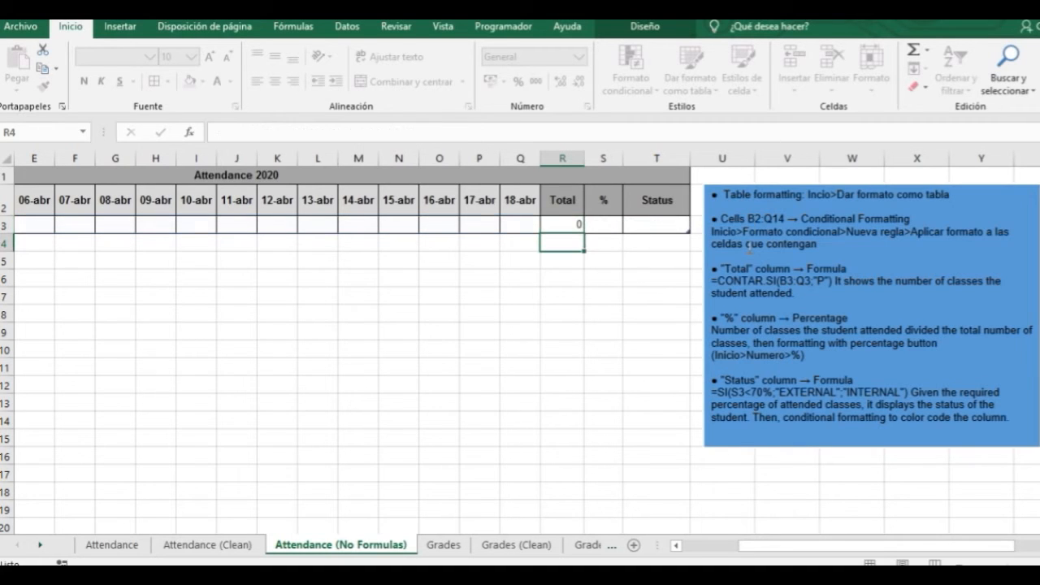
Enter P in B3 and C3 to test the count in the Total cell.
{"action": "left_click_drag", "start_coordinate": [763, 552], "coordinate": [707, 551]}
{"action": "left_click", "coordinate": [792, 225]}
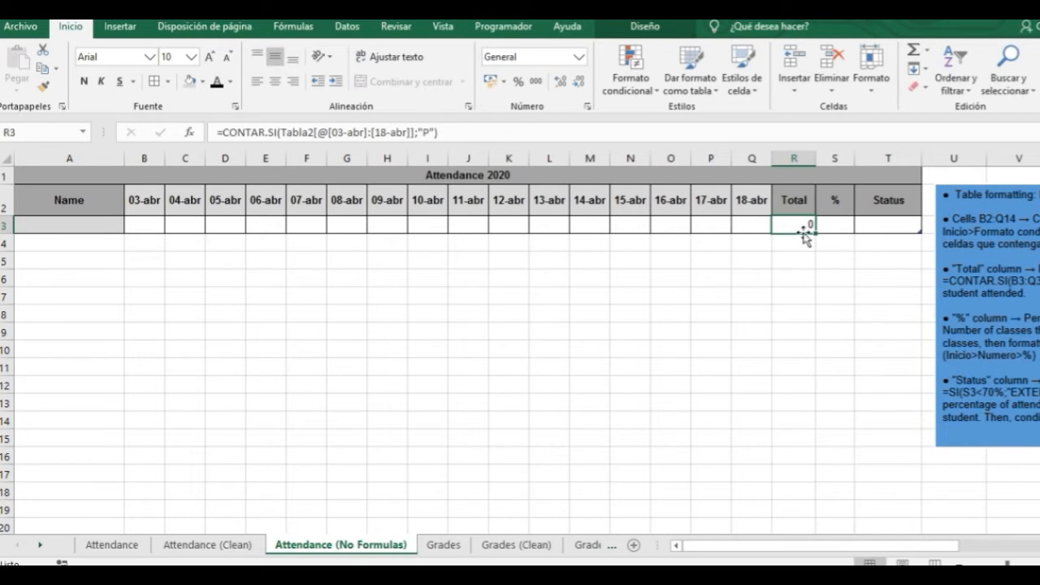
{"action": "left_click", "coordinate": [150, 226]}
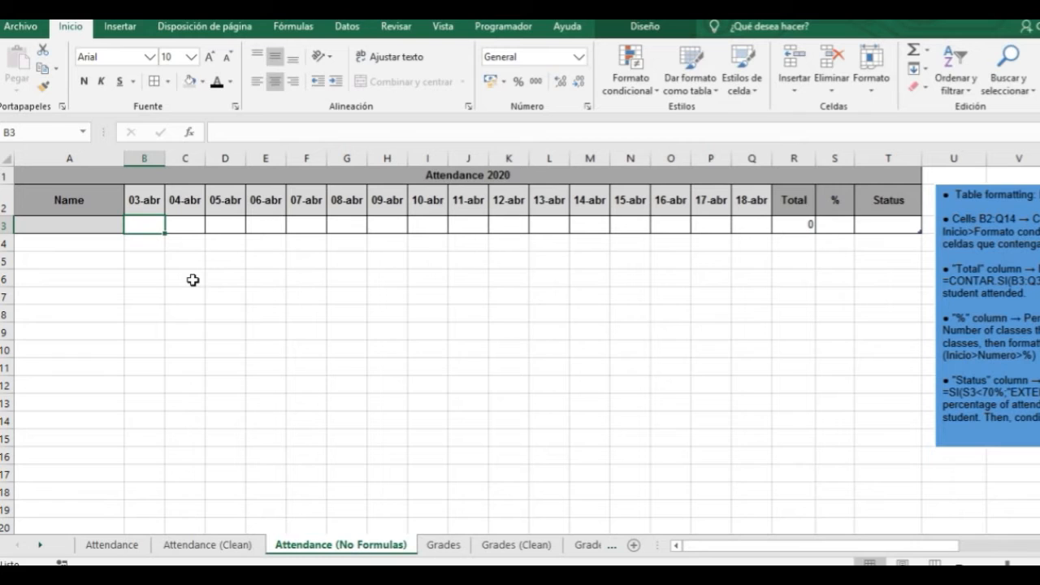
{"action": "type", "text": "P"}
{"action": "key", "text": "Tab"}
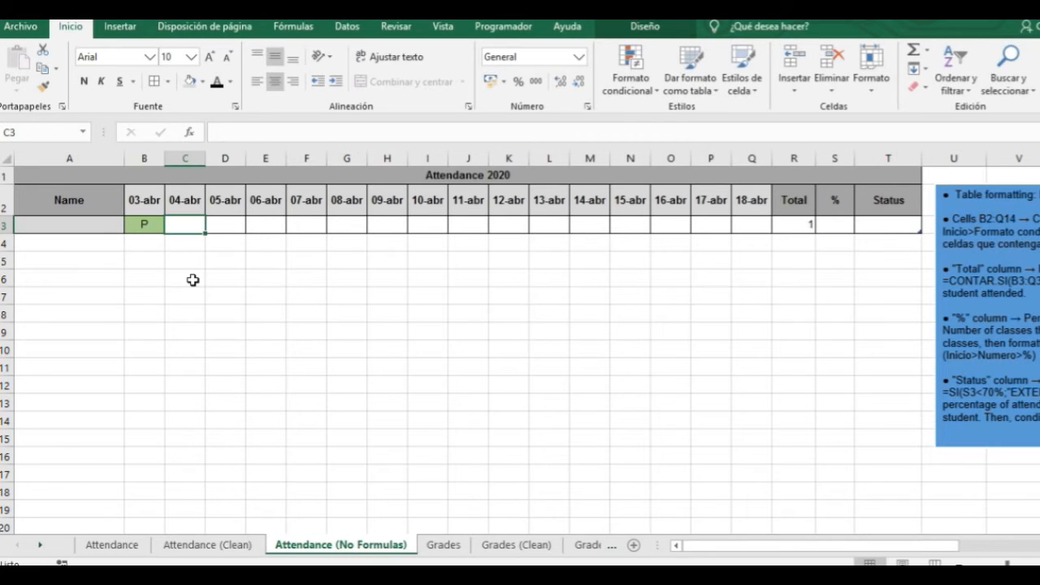
{"action": "type", "text": "P"}
{"action": "key", "text": "Tab"}
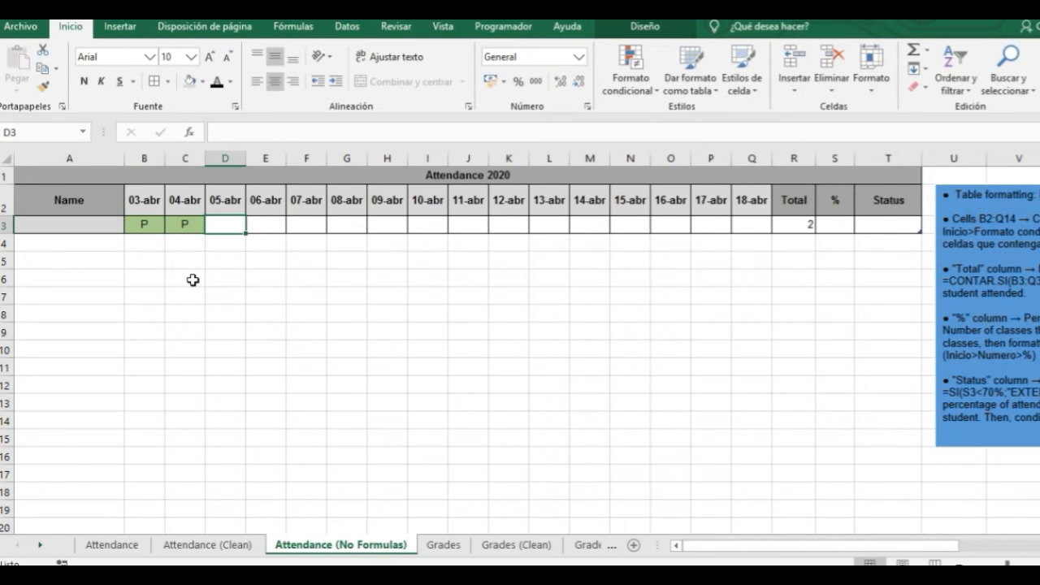
{"action": "left_click", "coordinate": [801, 225]}
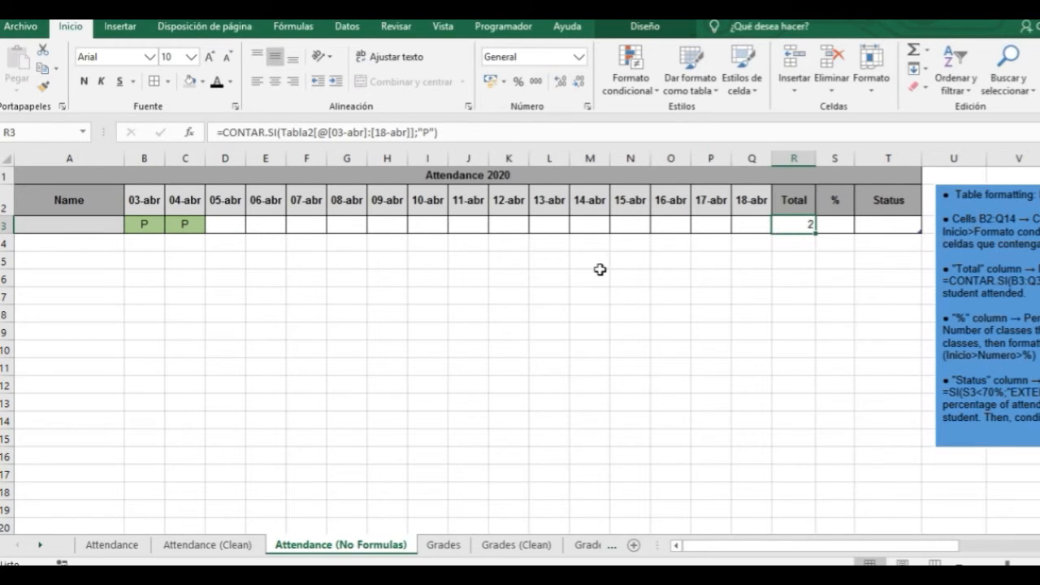
Enter A in D3 and E3 to test that absences are left out of the Total.
{"action": "left_click", "coordinate": [215, 226]}
{"action": "type", "text": "a"}
{"action": "key", "text": "Tab"}
{"action": "type", "text": "A"}
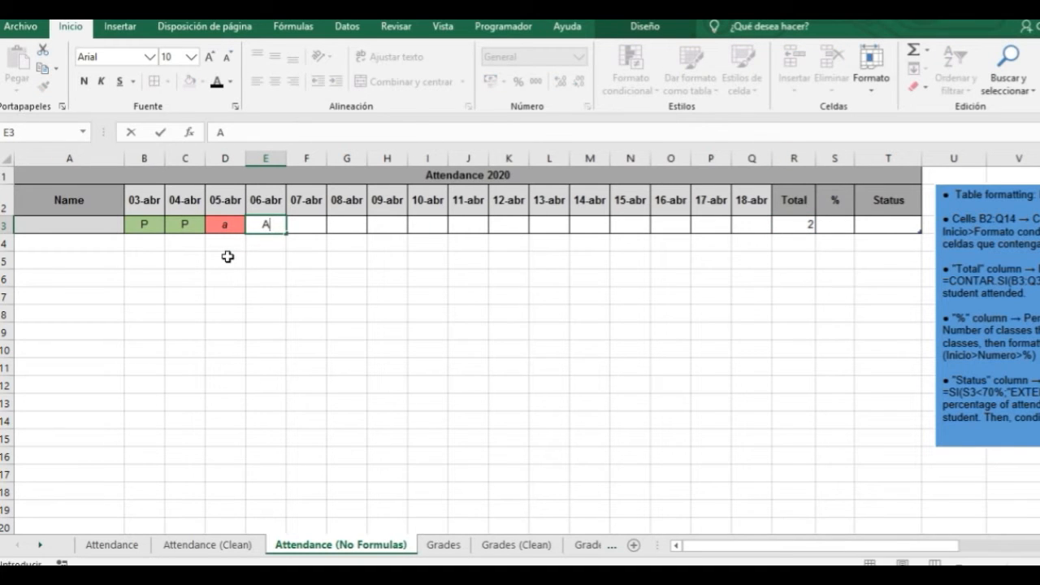
{"action": "key", "text": "shift+Tab"}
{"action": "key", "text": "Return"}
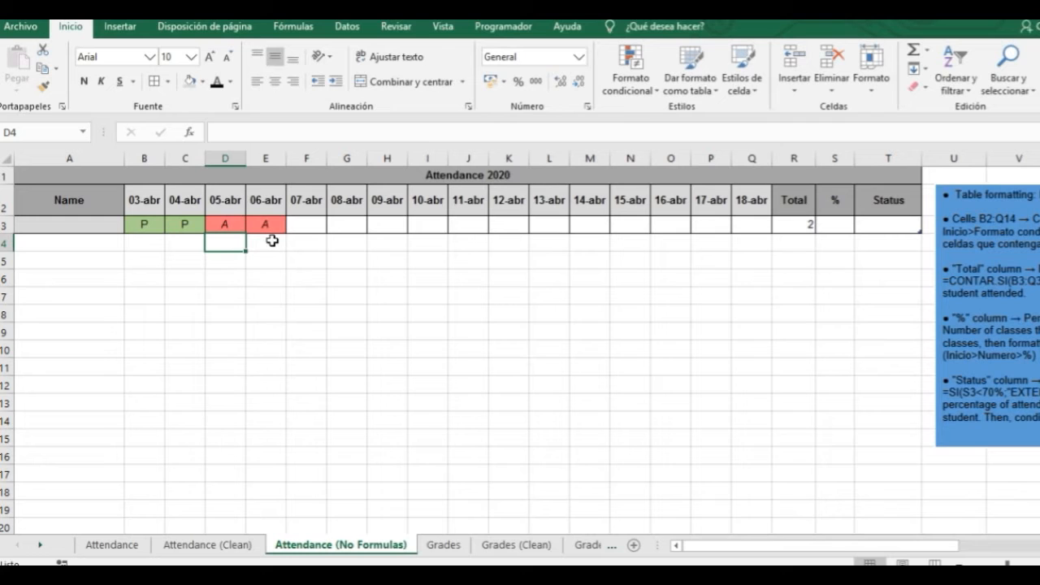
Delete the test attendance marks in B3:E3.
{"action": "left_click", "coordinate": [776, 230]}
{"action": "left_click_drag", "start_coordinate": [265, 224], "coordinate": [153, 227]}
{"action": "key", "text": "Delete"}
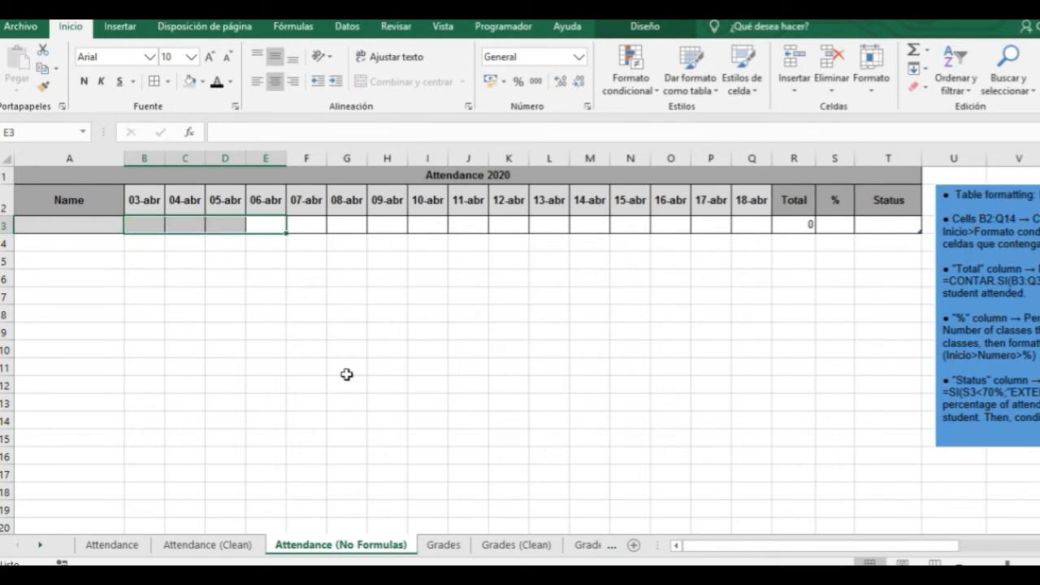
{"action": "left_click_drag", "start_coordinate": [680, 547], "coordinate": [768, 547]}
{"action": "left_click", "coordinate": [562, 225]}
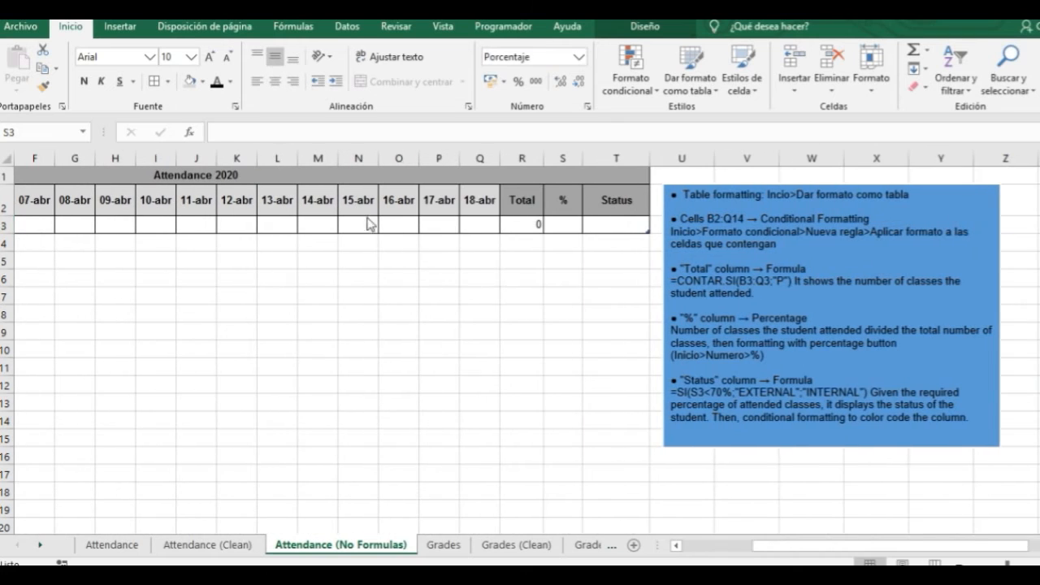
{"action": "left_click", "coordinate": [560, 227]}
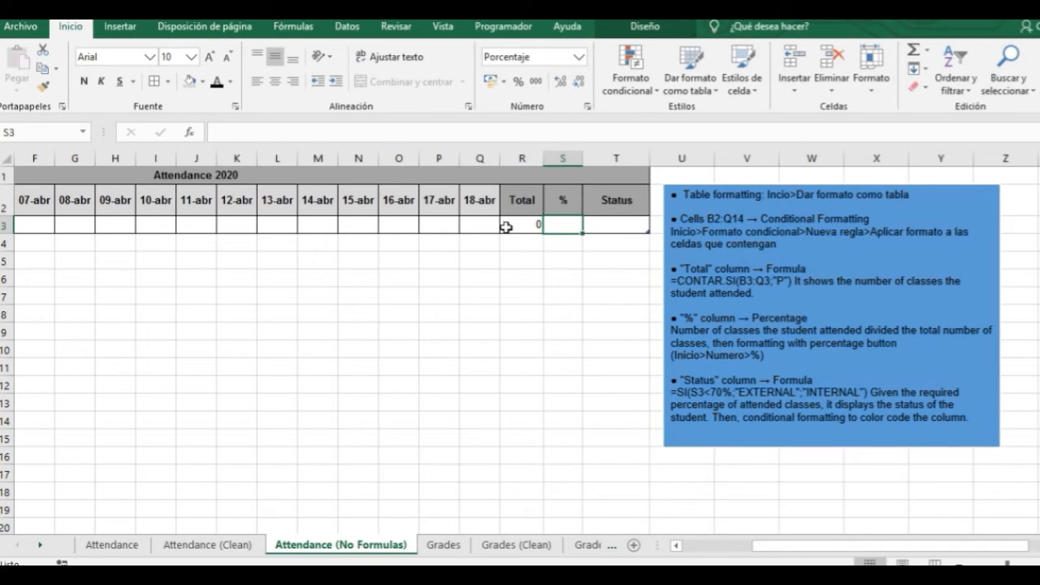
{"action": "left_click_drag", "start_coordinate": [802, 559], "coordinate": [717, 555]}
{"action": "left_click_drag", "start_coordinate": [155, 210], "coordinate": [752, 203]}
{"action": "left_click_drag", "start_coordinate": [731, 546], "coordinate": [800, 552]}
{"action": "left_click", "coordinate": [606, 226]}
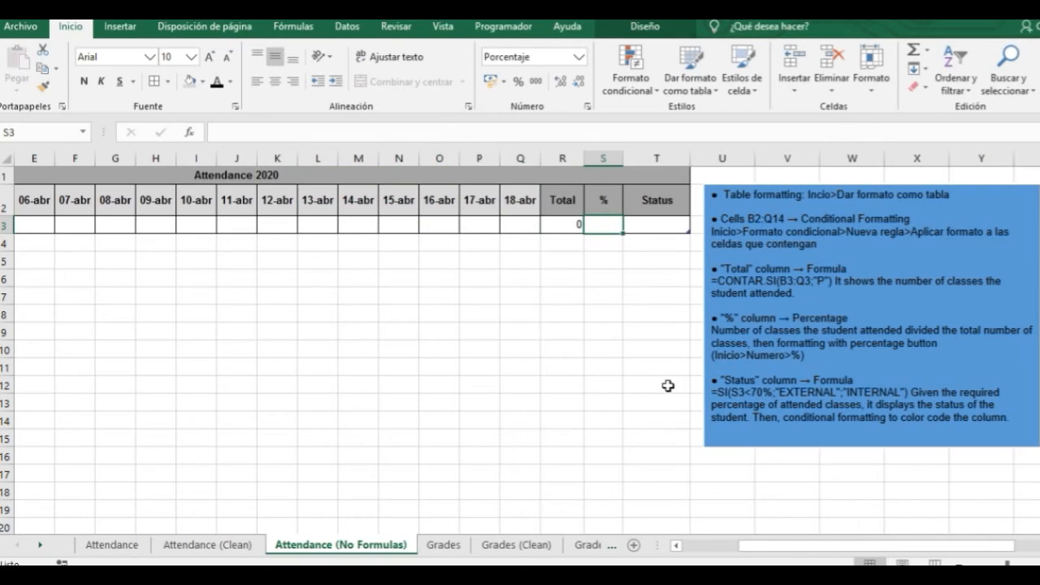
{"action": "type", "text": "="}
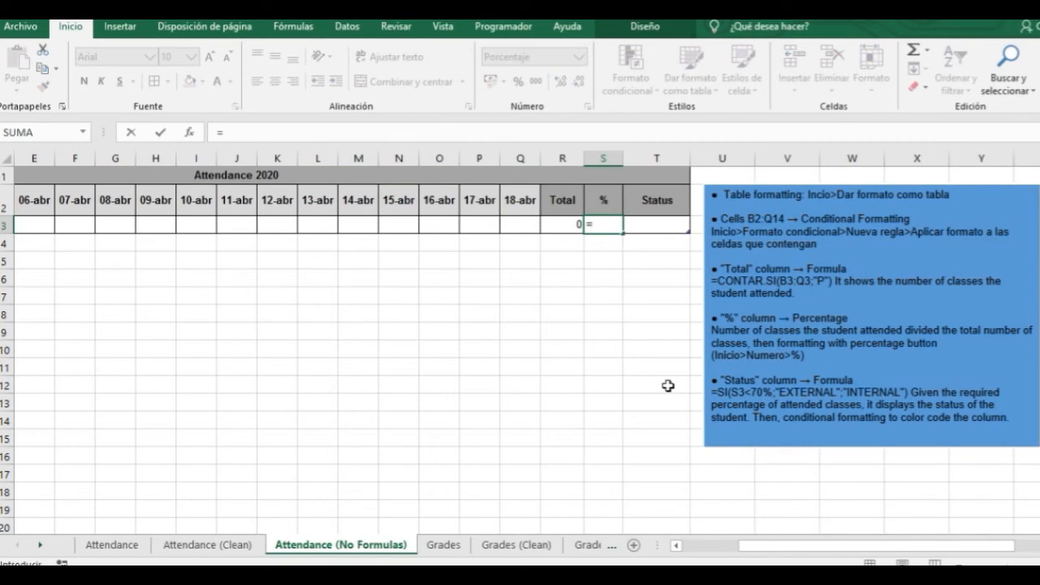
{"action": "left_click", "coordinate": [561, 222]}
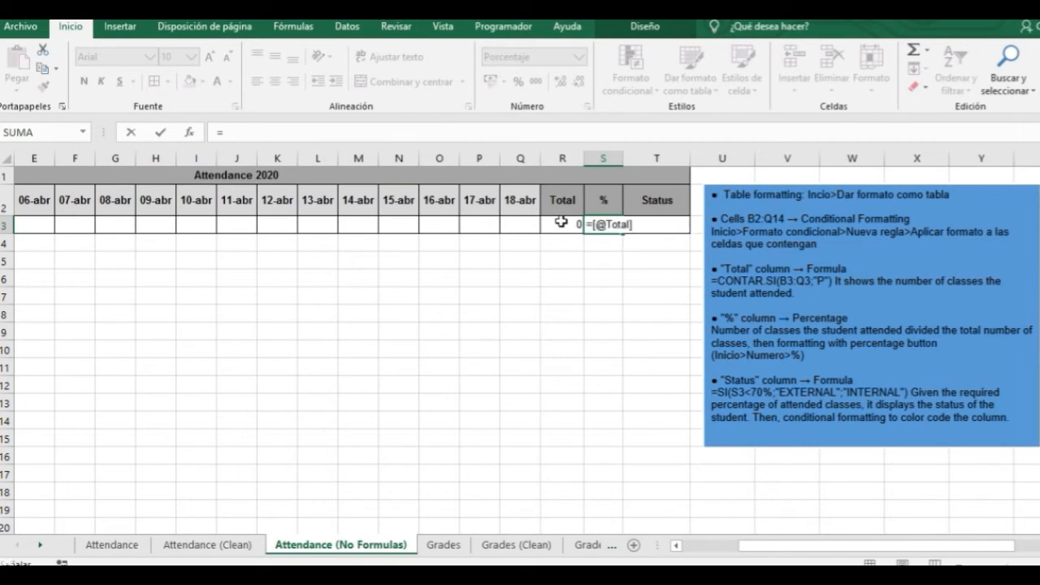
{"action": "type", "text": "/16"}
{"action": "key", "text": "Return"}
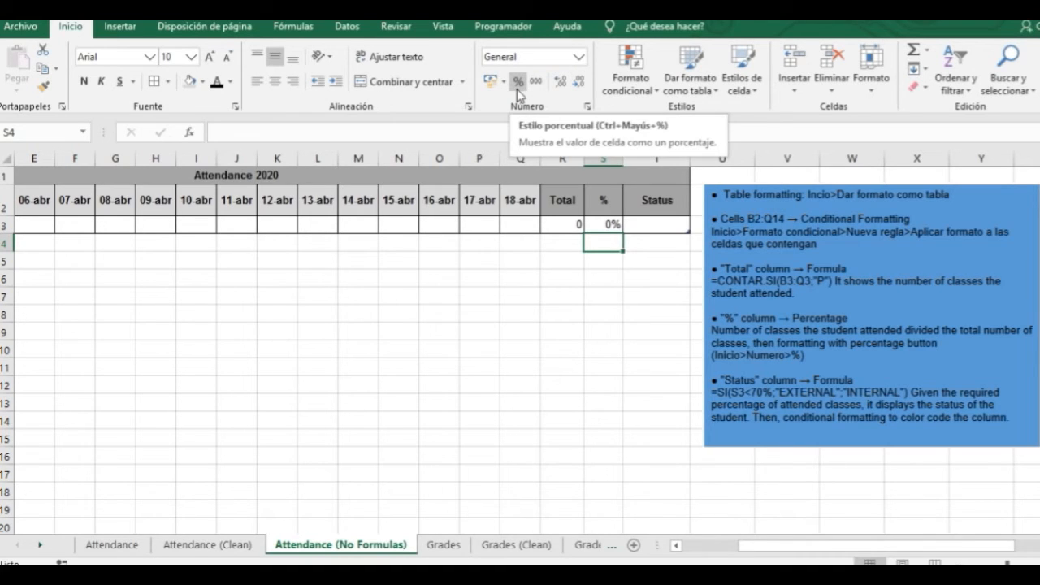
Check the formula and number format of % cell S3.
{"action": "left_click_drag", "start_coordinate": [780, 545], "coordinate": [809, 545]}
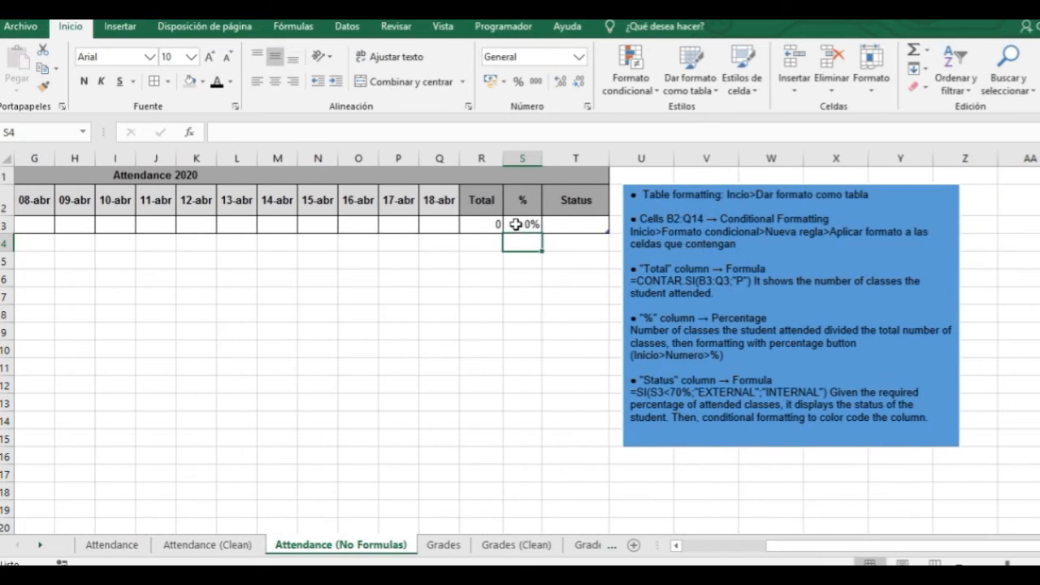
{"action": "left_click", "coordinate": [522, 225]}
{"action": "mouse_move", "coordinate": [776, 552]}
{"action": "left_mouse_down"}
{"action": "mouse_move", "coordinate": [744, 536]}
{"action": "mouse_move", "coordinate": [731, 512]}
{"action": "mouse_move", "coordinate": [731, 555]}
{"action": "mouse_move", "coordinate": [784, 562]}
{"action": "left_mouse_up"}
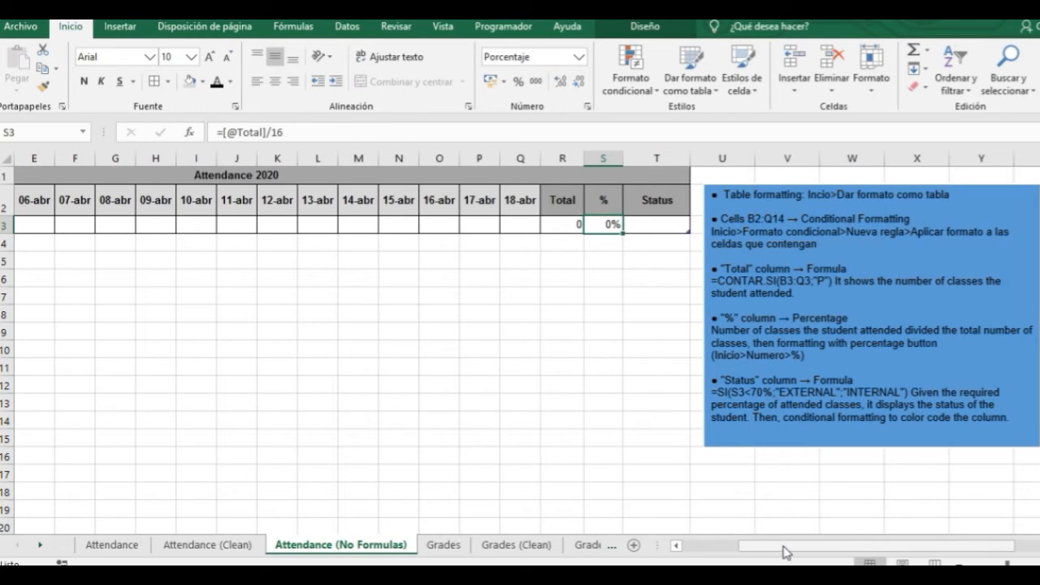
{"action": "left_click_drag", "start_coordinate": [785, 552], "coordinate": [799, 553]}
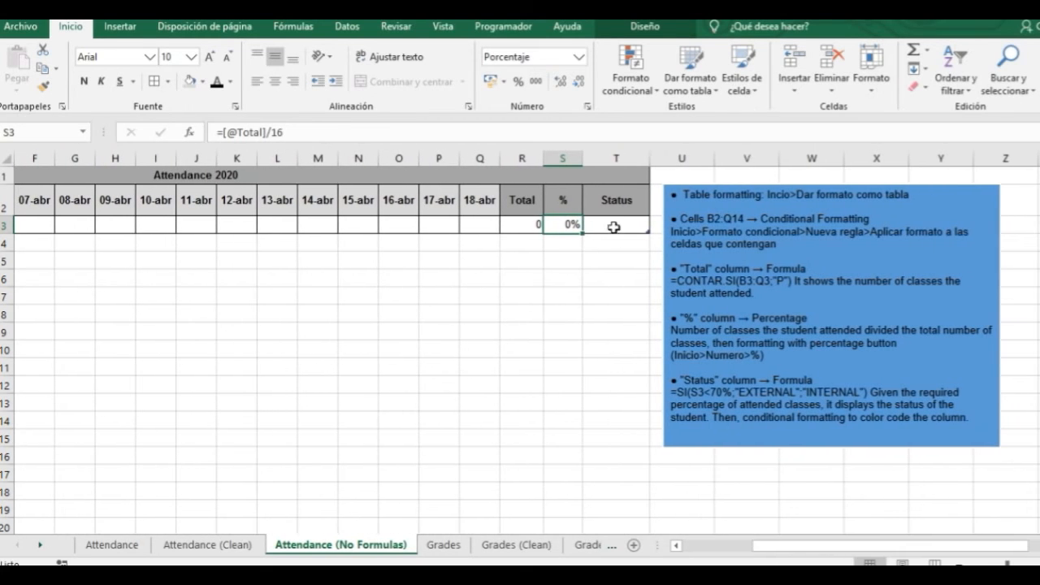
Examine the "Status" formula in the blue notes box alongside the Status and % cells of row 3.
{"action": "left_click", "coordinate": [611, 223]}
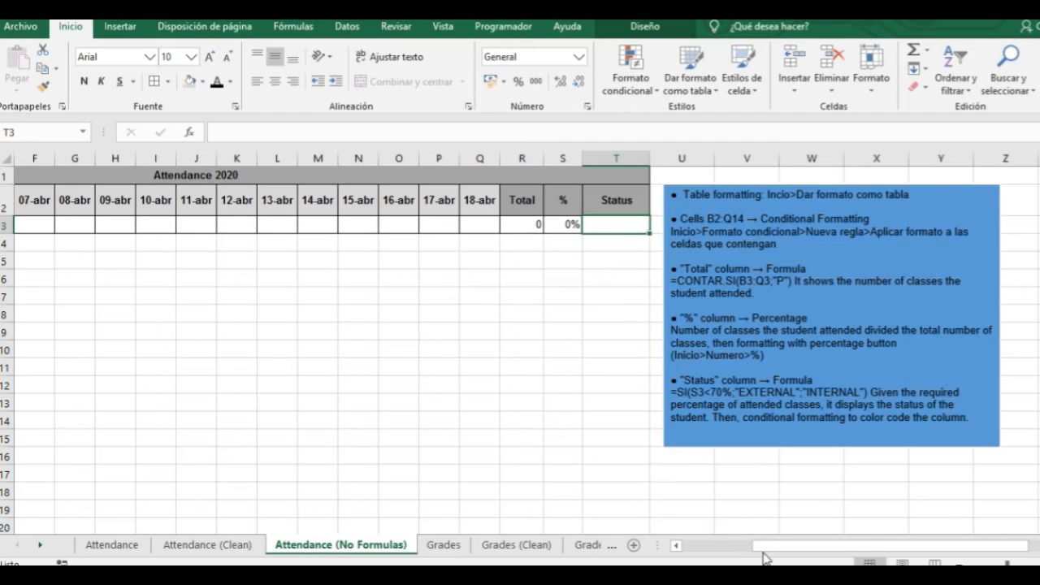
{"action": "left_click_drag", "start_coordinate": [767, 554], "coordinate": [767, 553]}
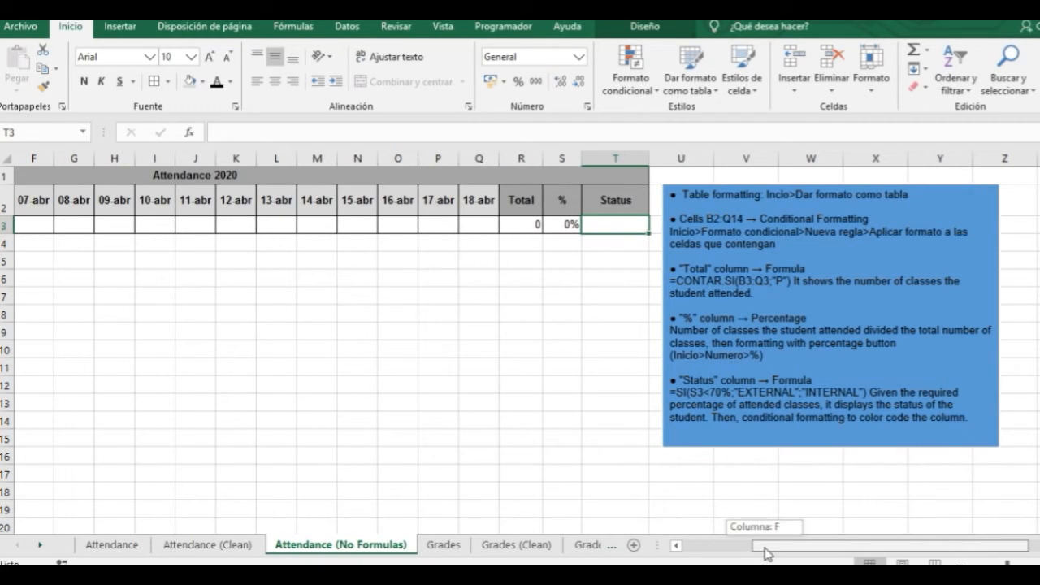
{"action": "left_click_drag", "start_coordinate": [766, 553], "coordinate": [781, 553]}
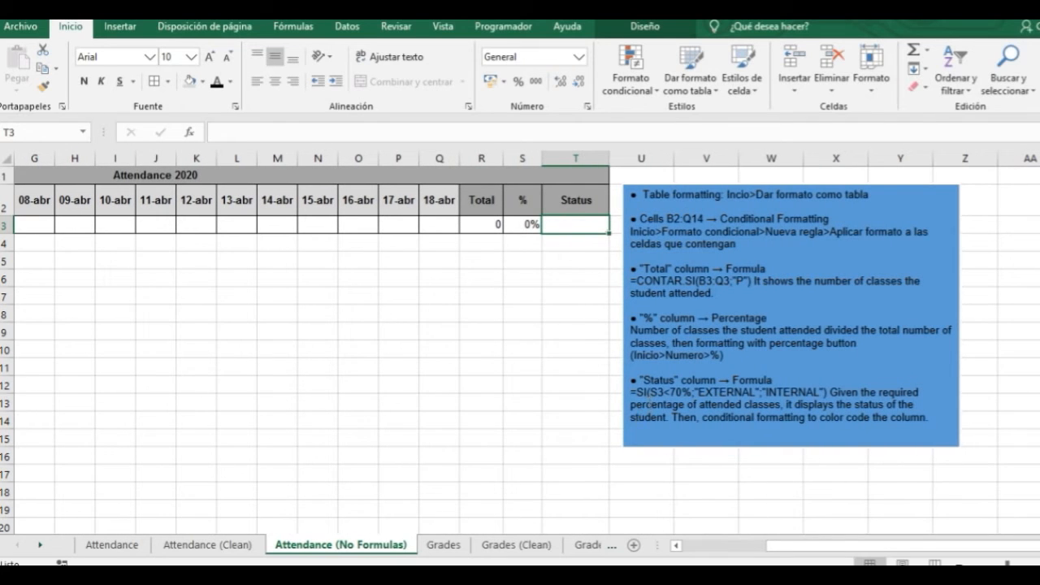
{"action": "left_click", "coordinate": [638, 392]}
{"action": "left_click_drag", "start_coordinate": [638, 391], "coordinate": [823, 393]}
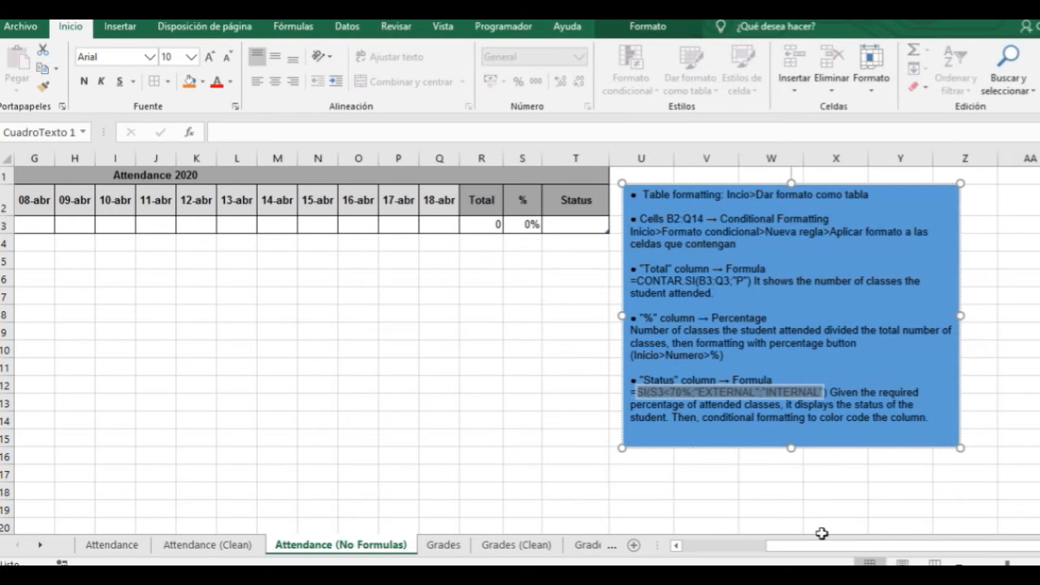
{"action": "left_click_drag", "start_coordinate": [814, 553], "coordinate": [801, 552]}
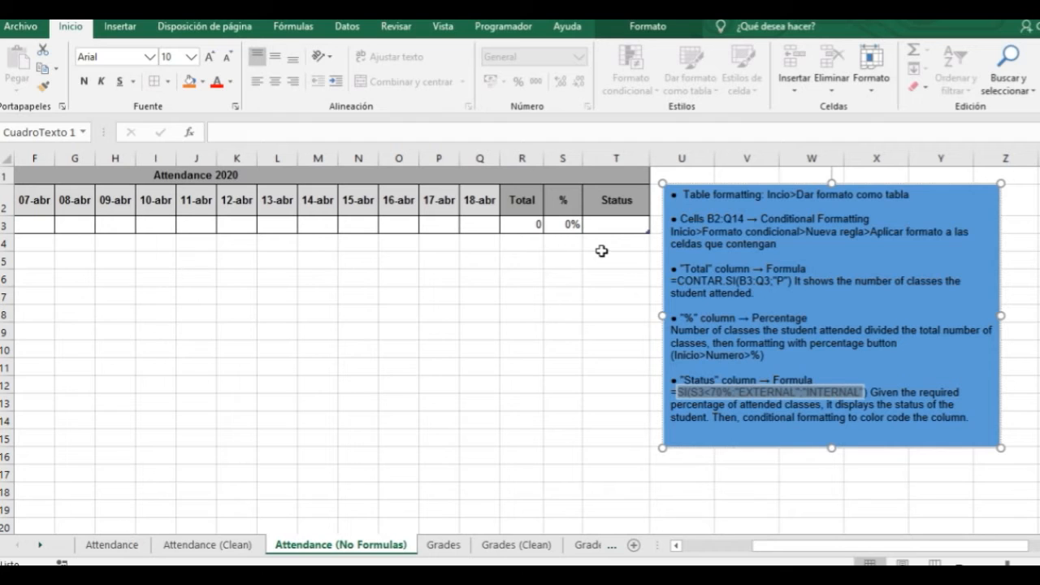
{"action": "left_click", "coordinate": [616, 297]}
{"action": "left_click", "coordinate": [623, 330]}
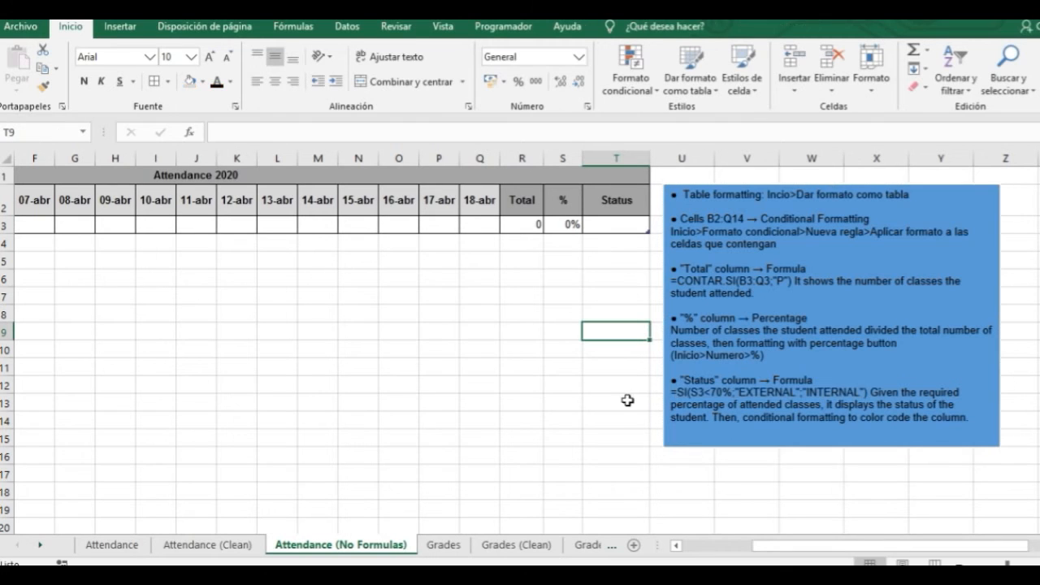
{"action": "left_click", "coordinate": [591, 226]}
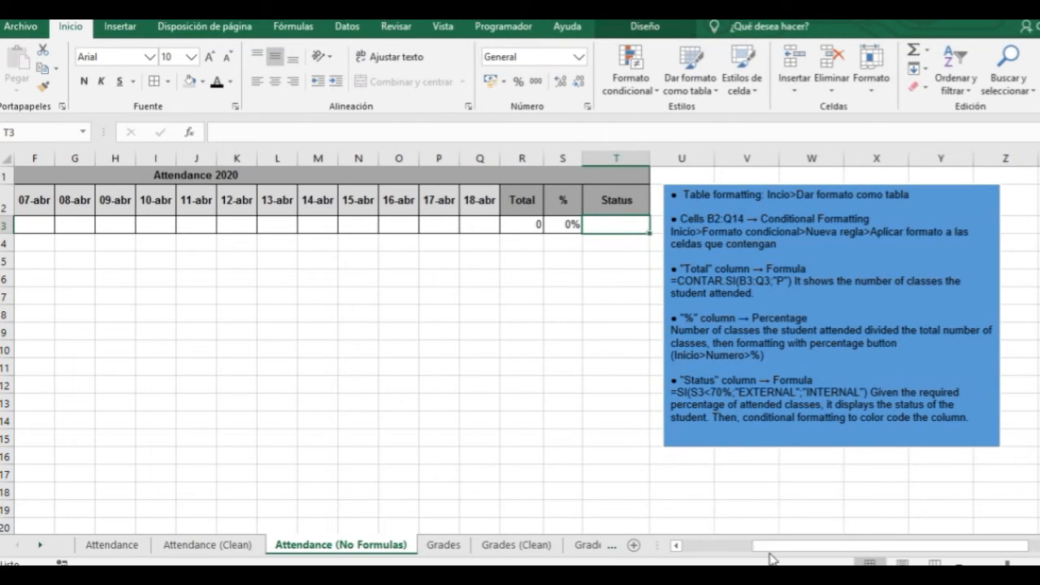
{"action": "left_click_drag", "start_coordinate": [754, 547], "coordinate": [739, 547]}
{"action": "left_click", "coordinate": [608, 225]}
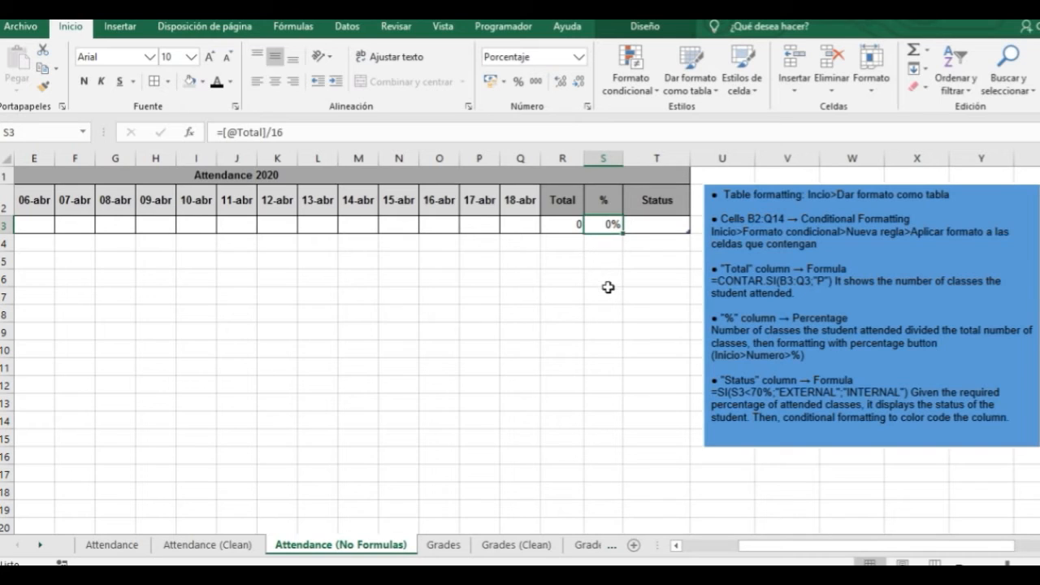
Start the Status formula in T3 with an SI function testing whether the row's % value is below the limit: =SI([@[%]]<70%;.
{"action": "left_click", "coordinate": [655, 226]}
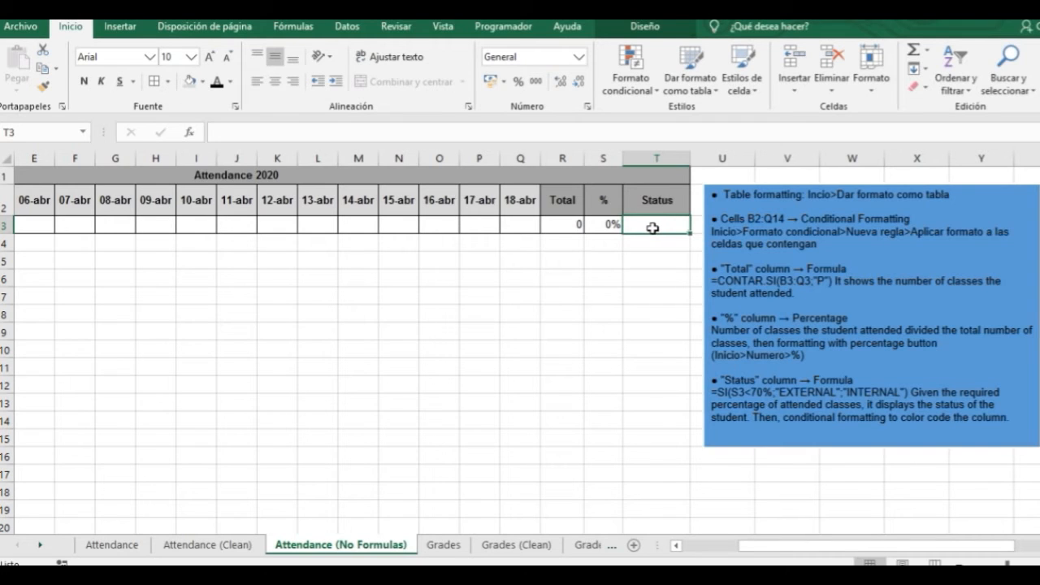
{"action": "left_click", "coordinate": [594, 224]}
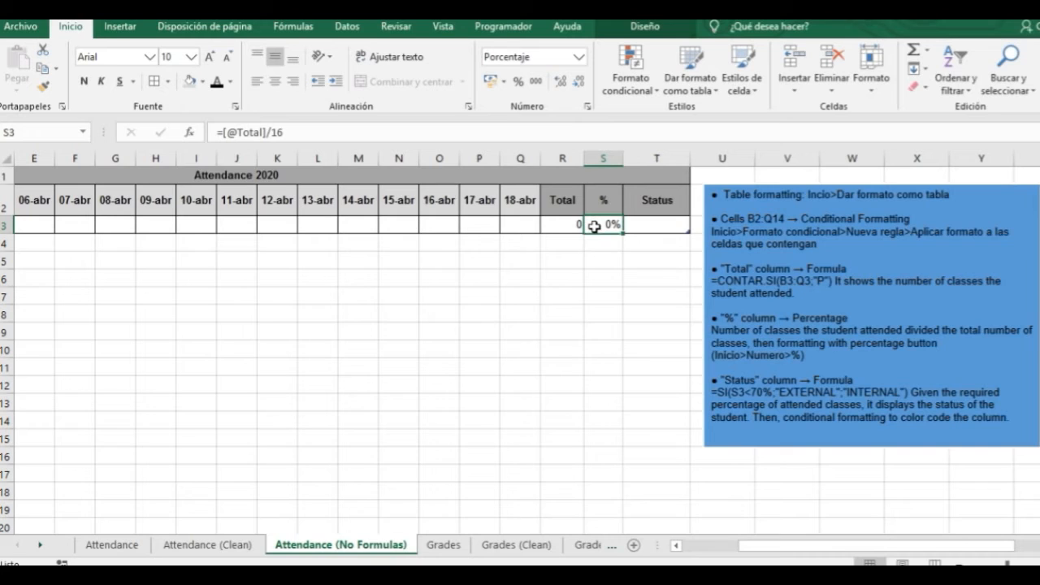
{"action": "left_click", "coordinate": [646, 225]}
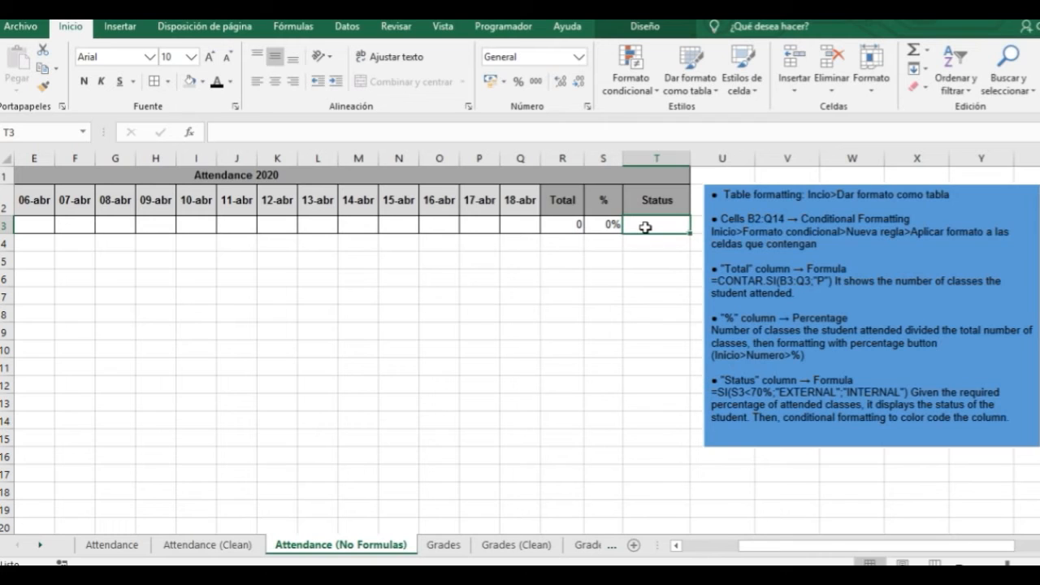
{"action": "type", "text": "="}
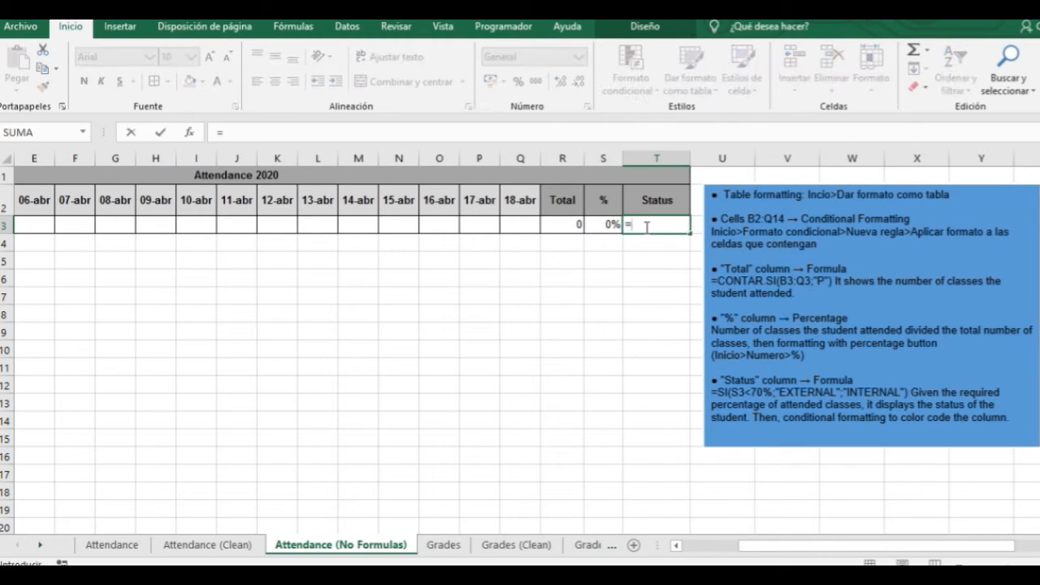
{"action": "type", "text": "SI"}
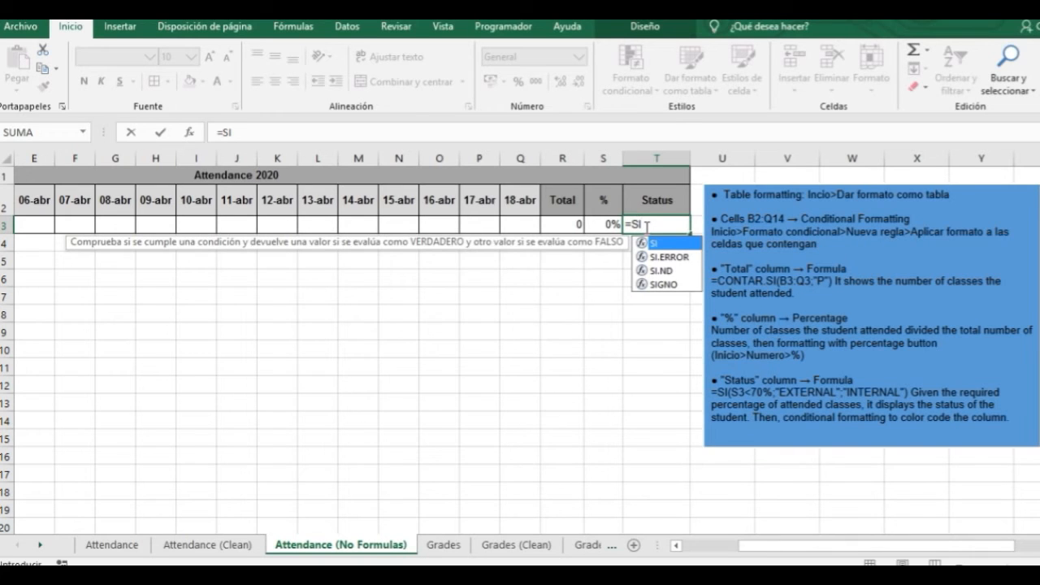
{"action": "type", "text": "("}
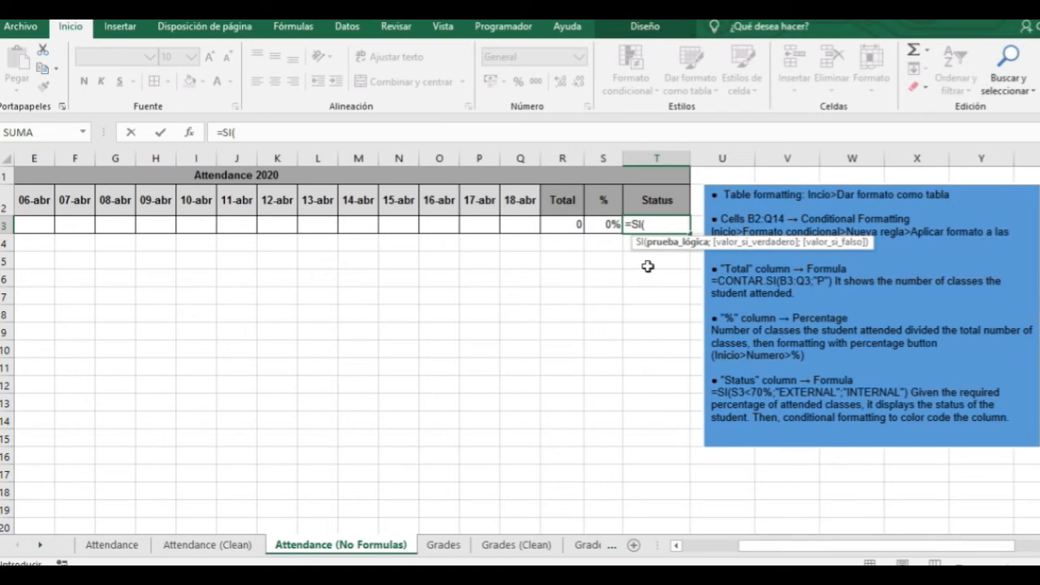
{"action": "left_click", "coordinate": [612, 226]}
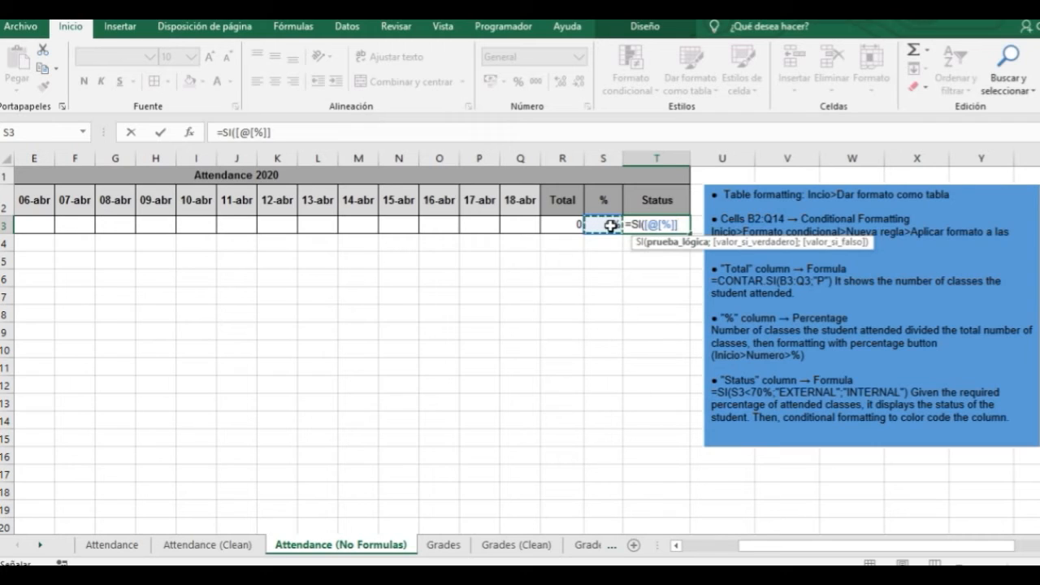
{"action": "type", "text": ">"}
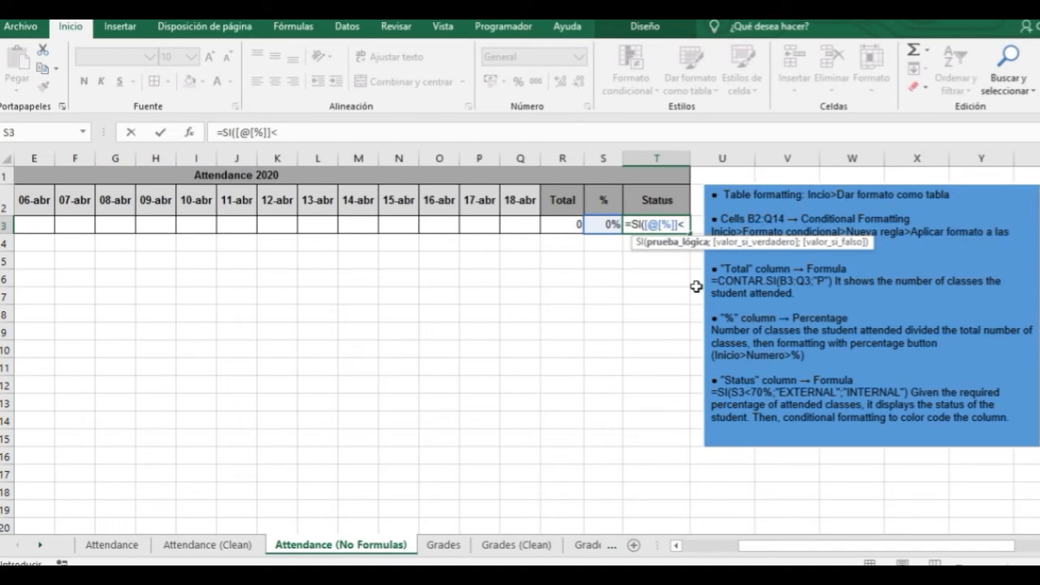
{"action": "type", "text": "70%"}
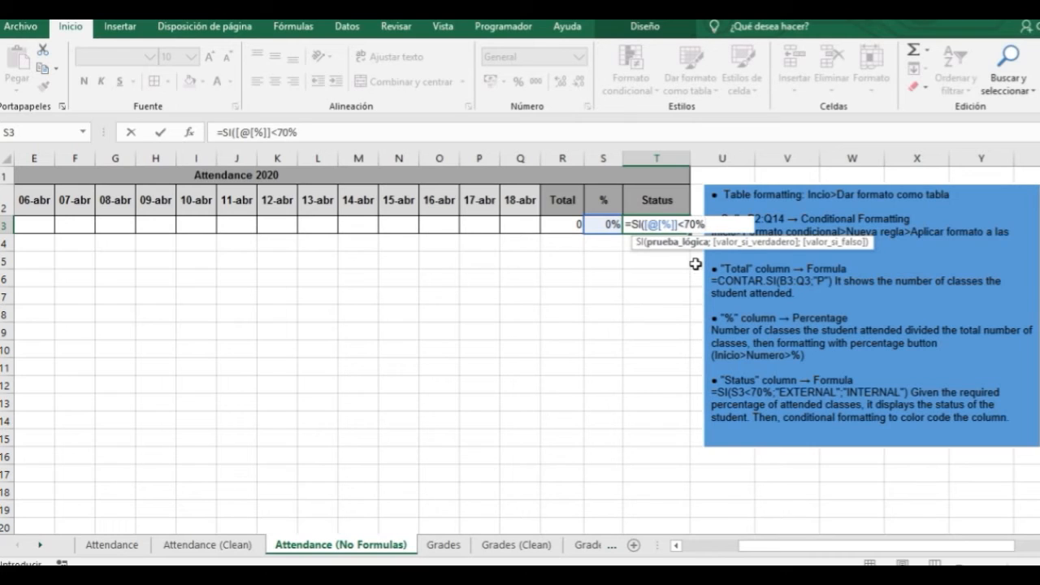
{"action": "type", "text": ";"}
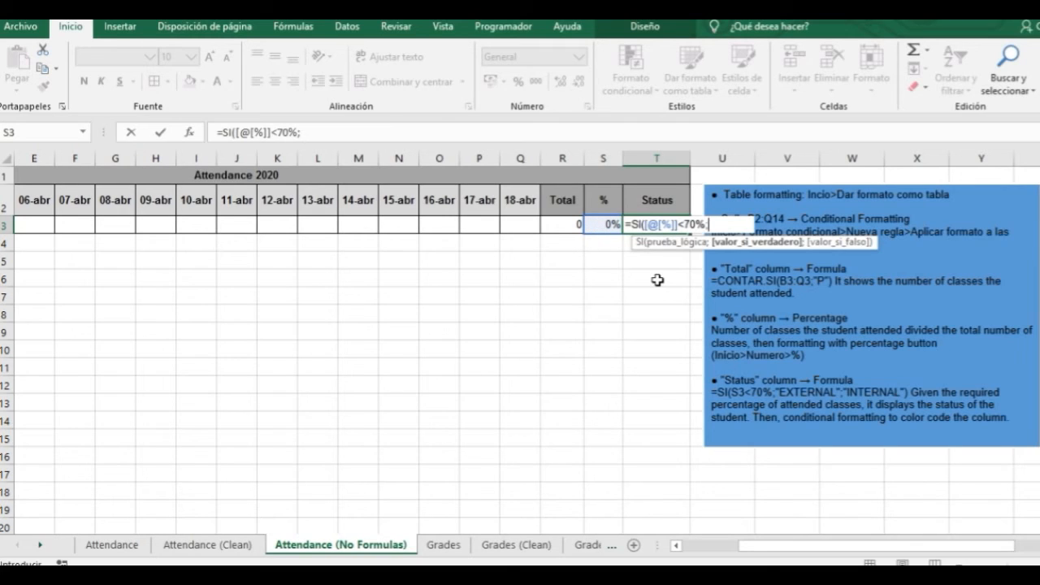
Complete the T3 formula with "EXTERNAL" as the true result and "INTERNAL" as the false result.
{"action": "type", "text": "xternal"}
{"action": "key", "text": "BackSpace"}
{"action": "key", "text": "BackSpace"}
{"action": "key", "text": "BackSpace"}
{"action": "type", "text": "EXTERNA"}
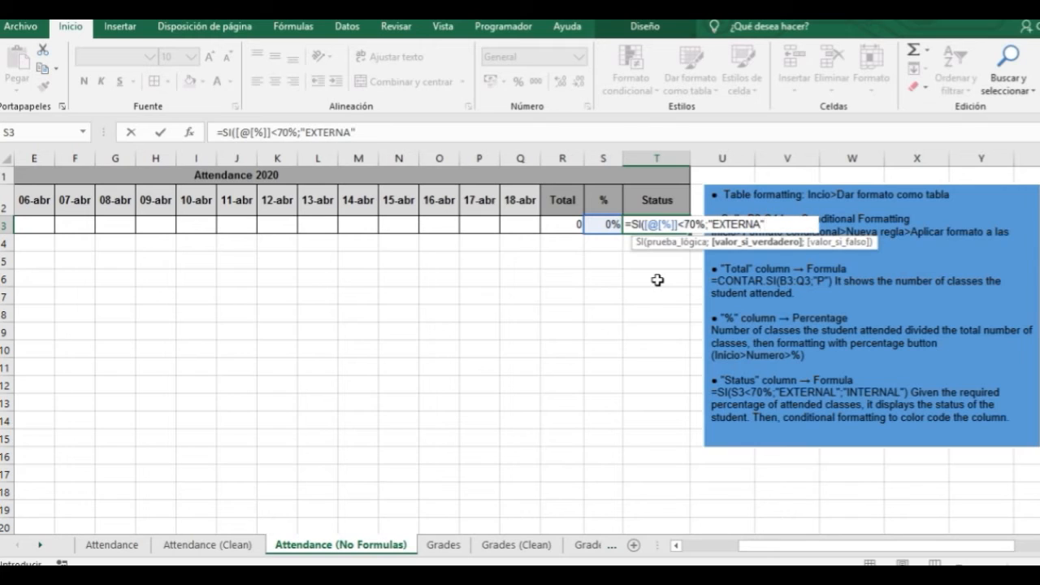
{"action": "type", "text": "L\";"}
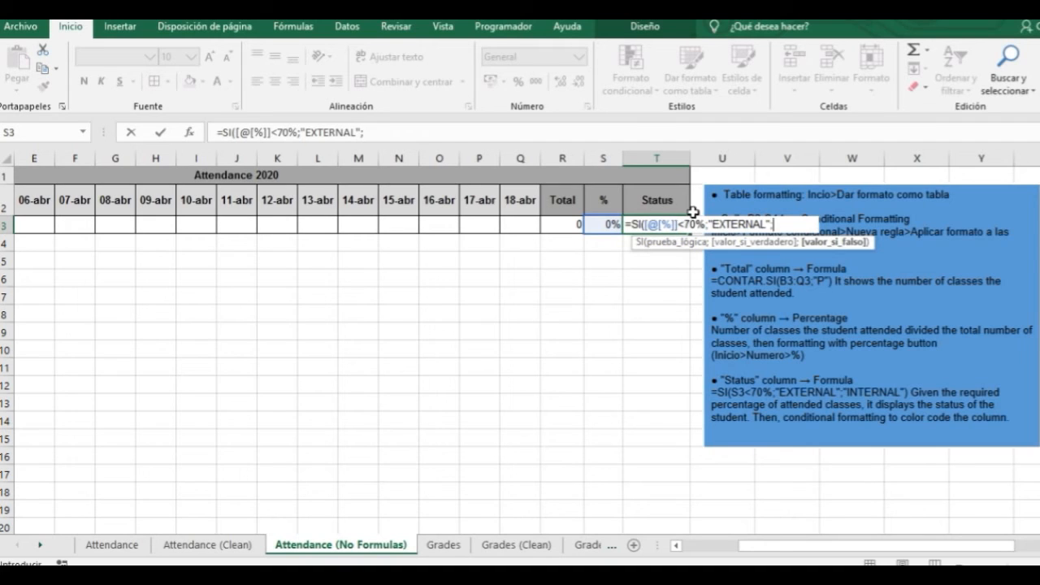
{"action": "type", "text": "INTERNAL"}
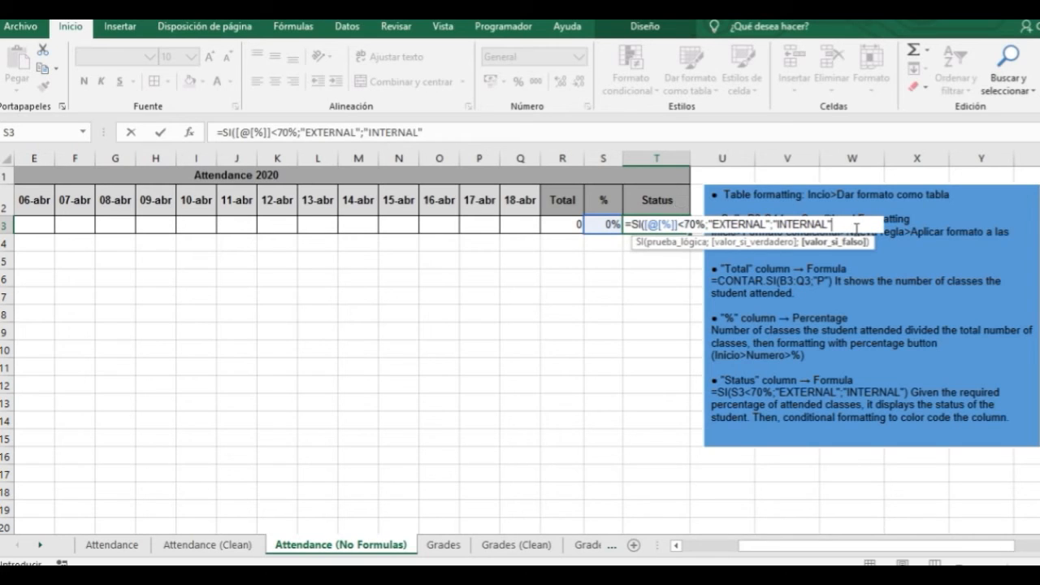
{"action": "type", "text": ")"}
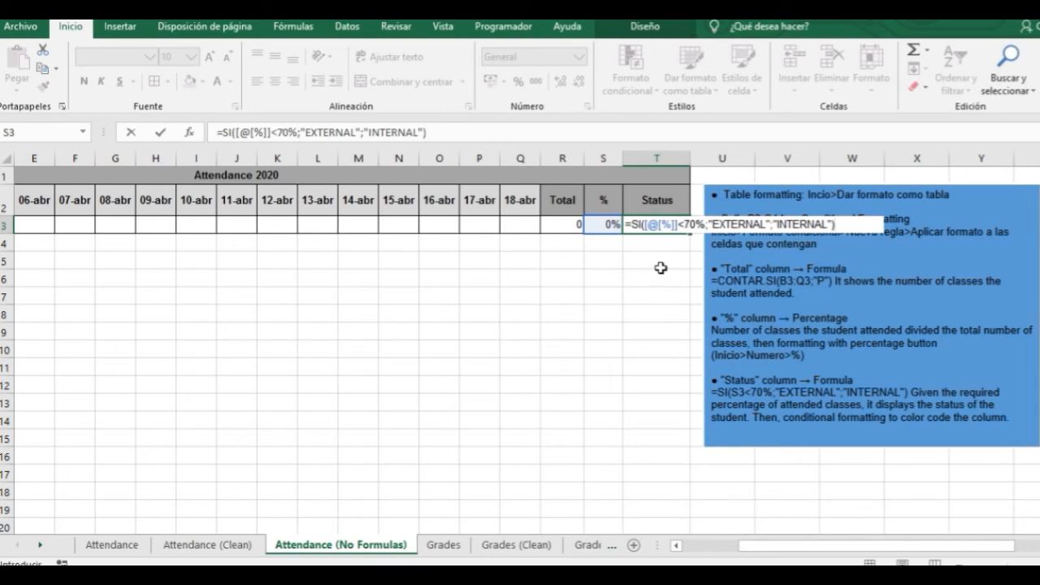
{"action": "key", "text": "Return"}
Fill row 3 with test attendance marks P from 08-abr to 18-abr (G3:Q3) to try out the Status formula.
{"action": "left_click_drag", "start_coordinate": [865, 552], "coordinate": [808, 551]}
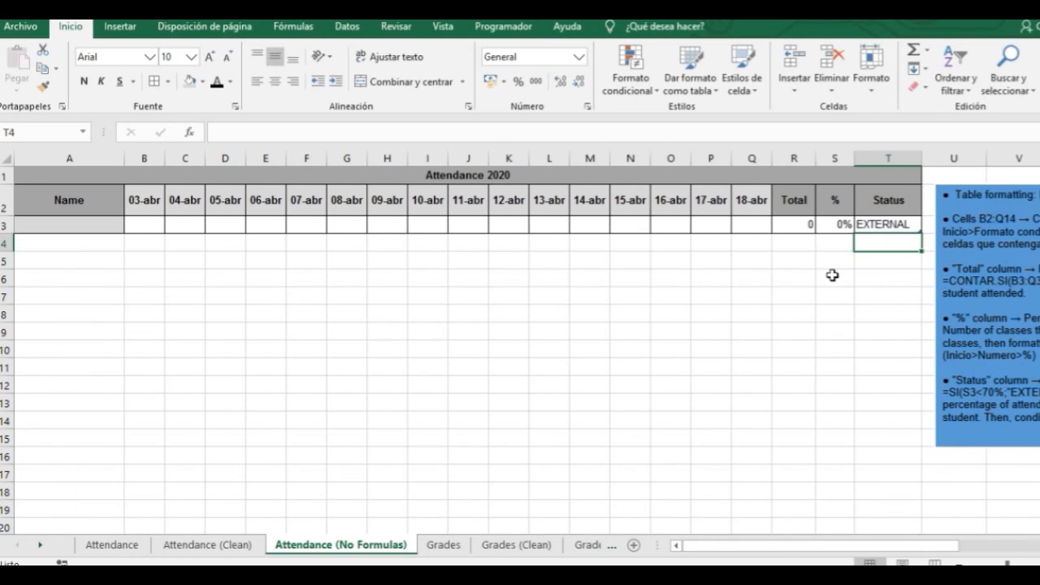
{"action": "left_click", "coordinate": [827, 224]}
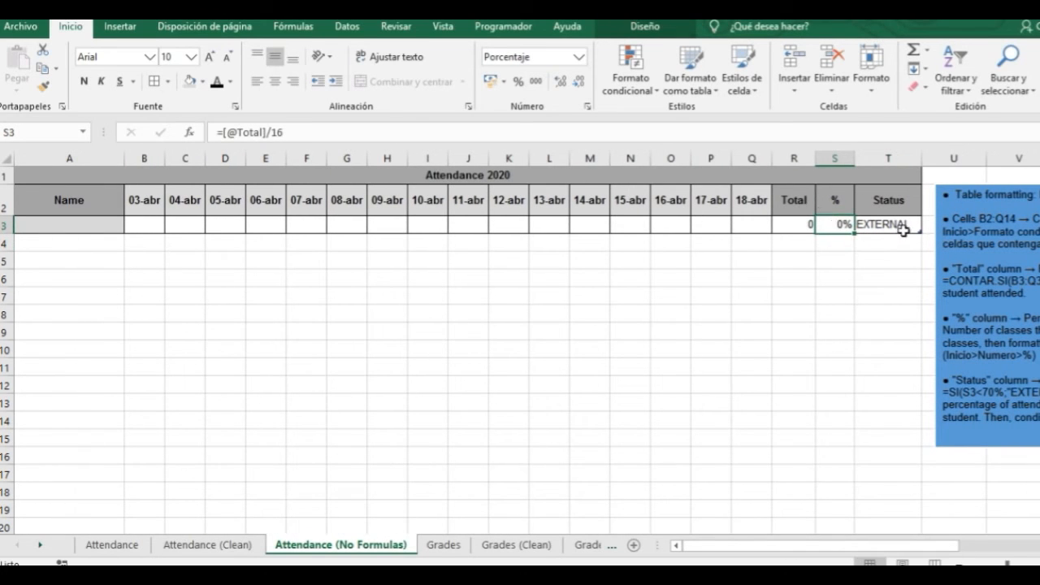
{"action": "left_click", "coordinate": [904, 231]}
{"action": "left_click", "coordinate": [335, 224]}
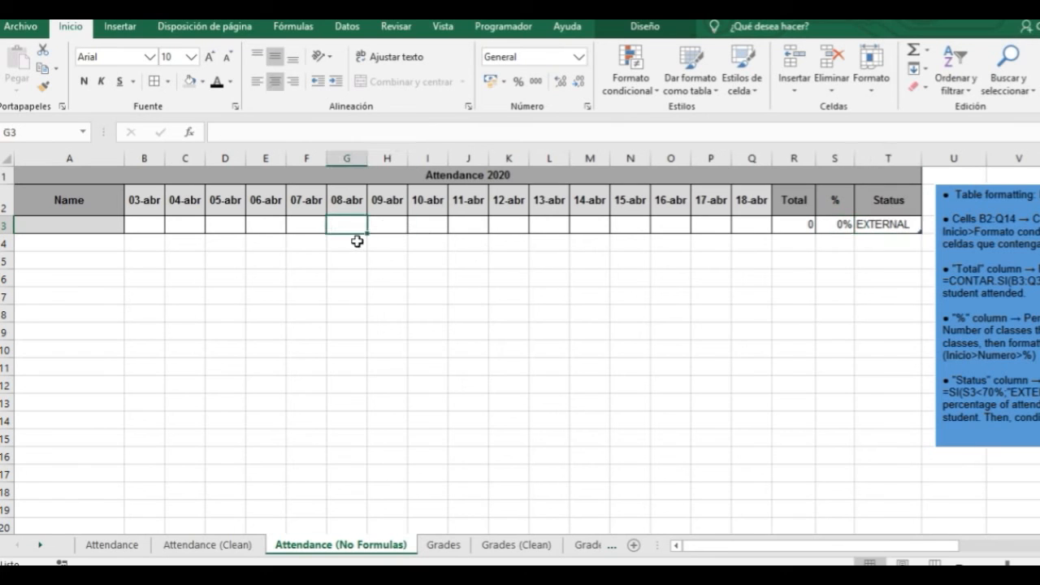
{"action": "type", "text": "P\tP"}
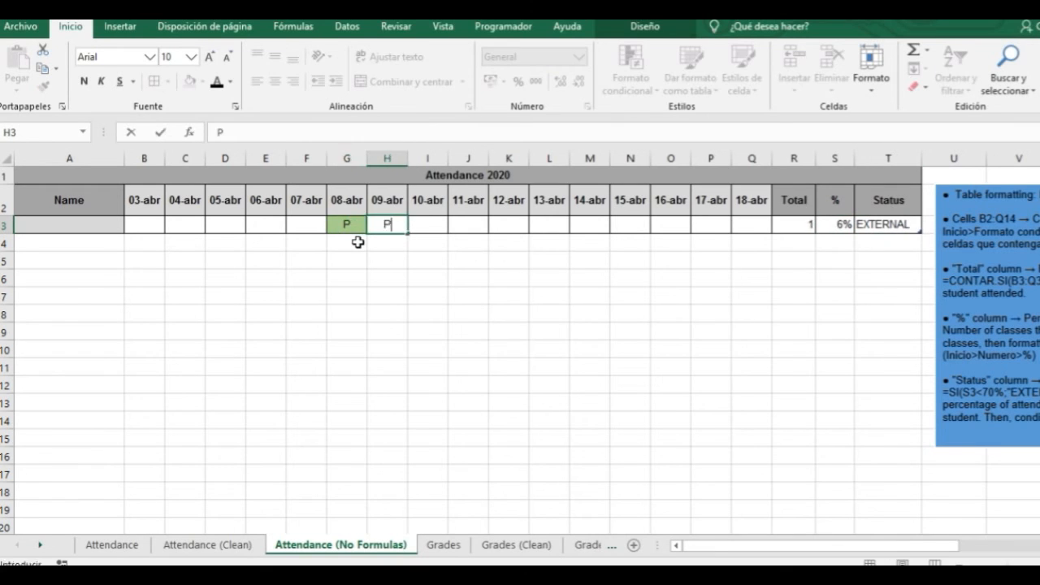
{"action": "key", "text": "Tab"}
{"action": "type", "text": "P"}
{"action": "key", "text": "Tab"}
{"action": "type", "text": "P"}
{"action": "key", "text": "Tab"}
{"action": "type", "text": "P"}
{"action": "key", "text": "Tab"}
{"action": "type", "text": "P"}
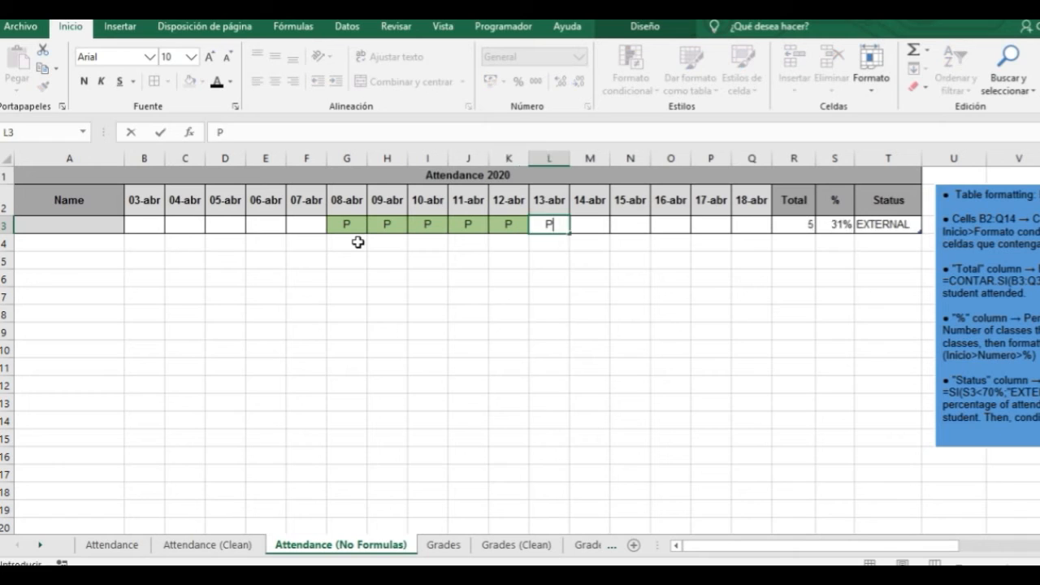
{"action": "key", "text": "Tab"}
{"action": "type", "text": "P"}
{"action": "key", "text": "Tab"}
{"action": "type", "text": "P\tP"}
{"action": "key", "text": "Tab"}
{"action": "type", "text": "P"}
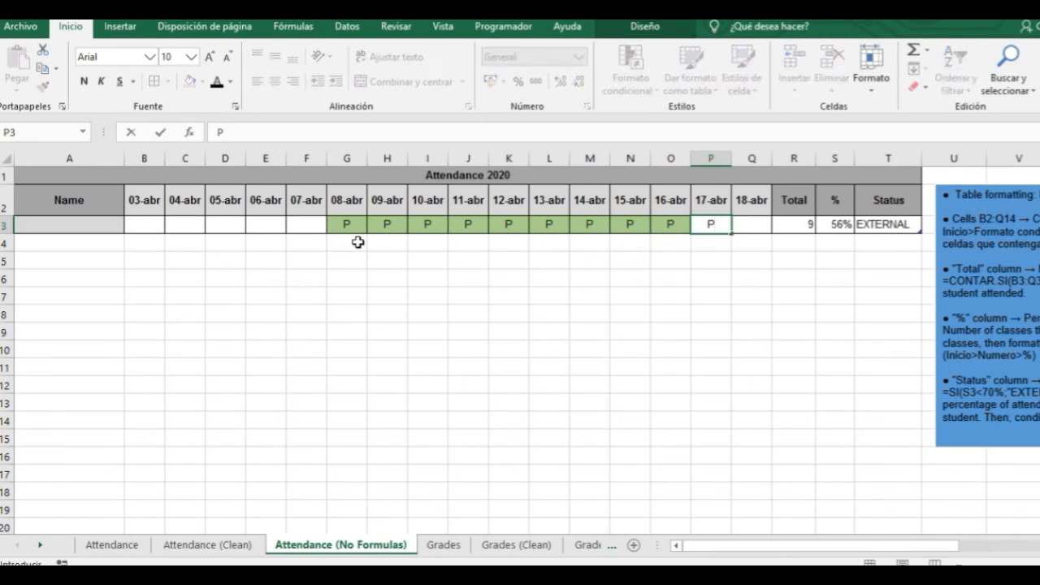
{"action": "key", "text": "Tab"}
{"action": "type", "text": "P"}
{"action": "key", "text": "Tab"}
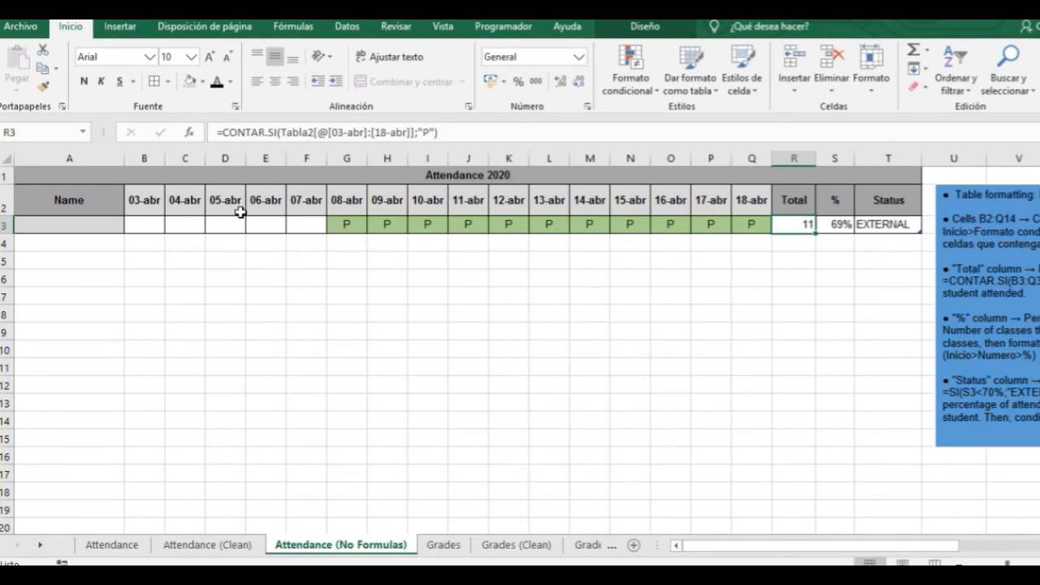
Add a test mark P under 06-abr in E3 and check the resulting Status in T3.
{"action": "left_click", "coordinate": [265, 225]}
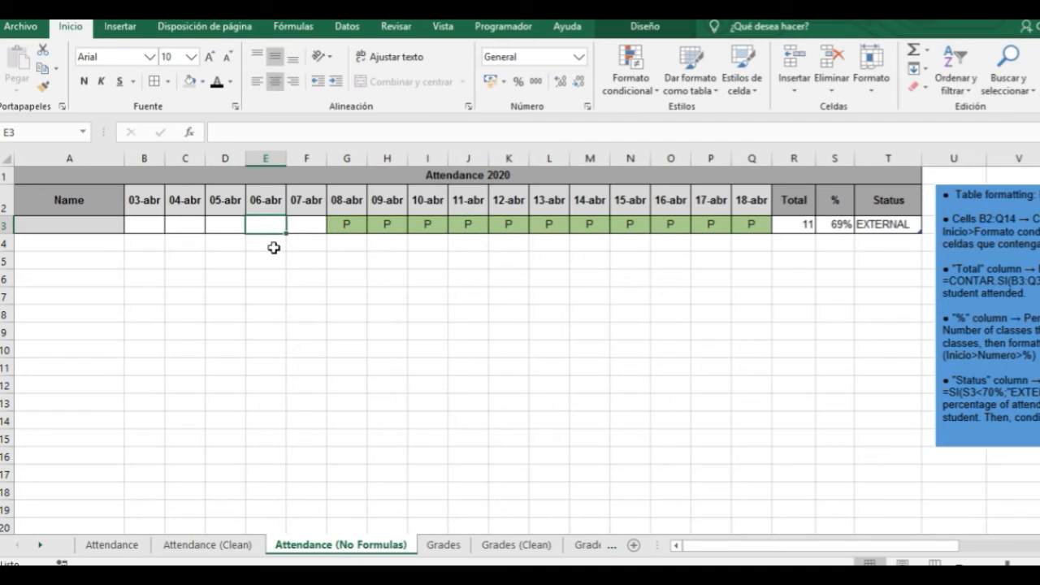
{"action": "type", "text": "P0"}
{"action": "key", "text": "Return"}
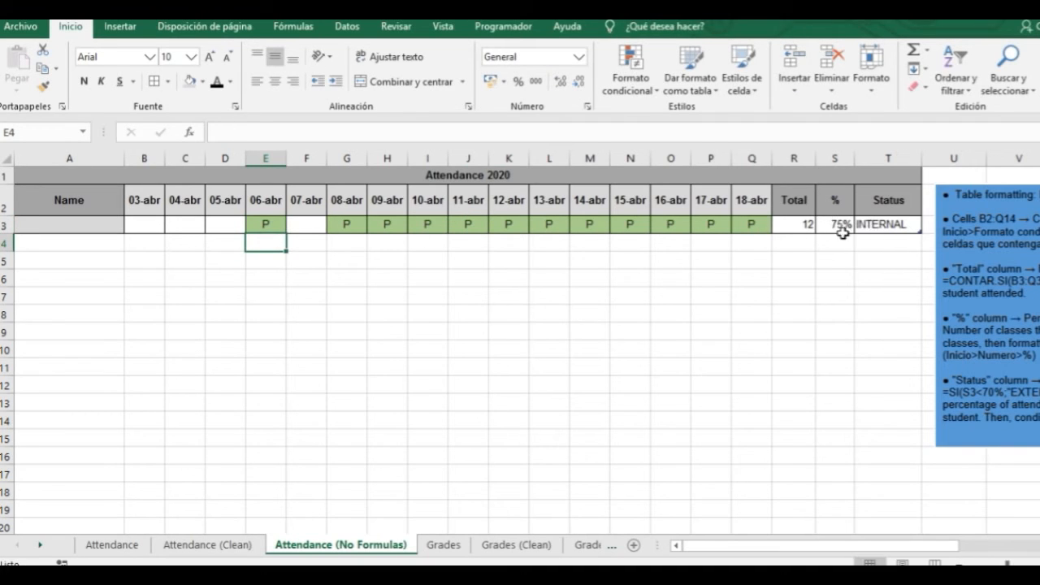
{"action": "left_click_drag", "start_coordinate": [751, 225], "coordinate": [268, 228]}
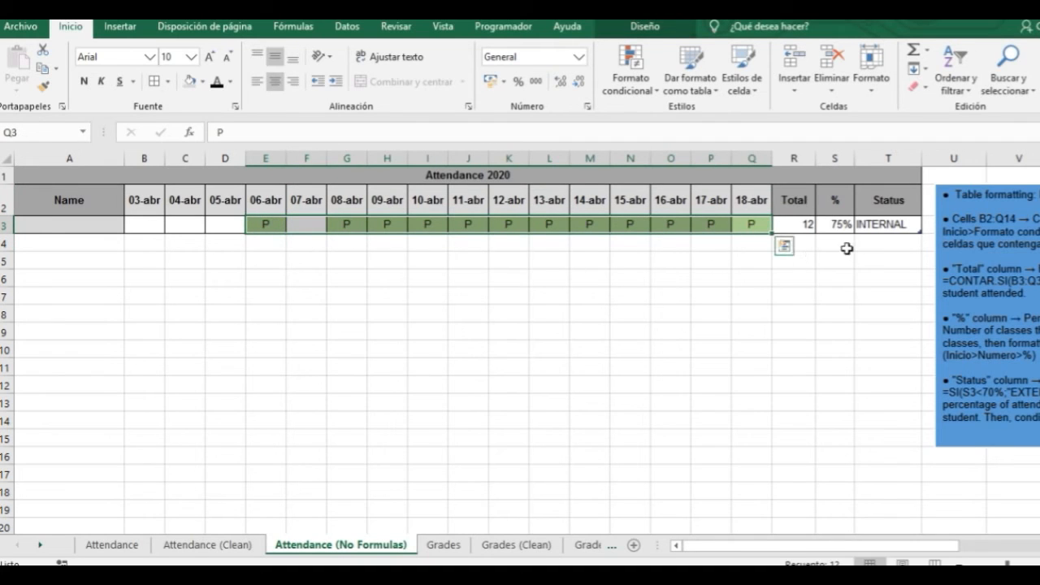
{"action": "left_click", "coordinate": [879, 228]}
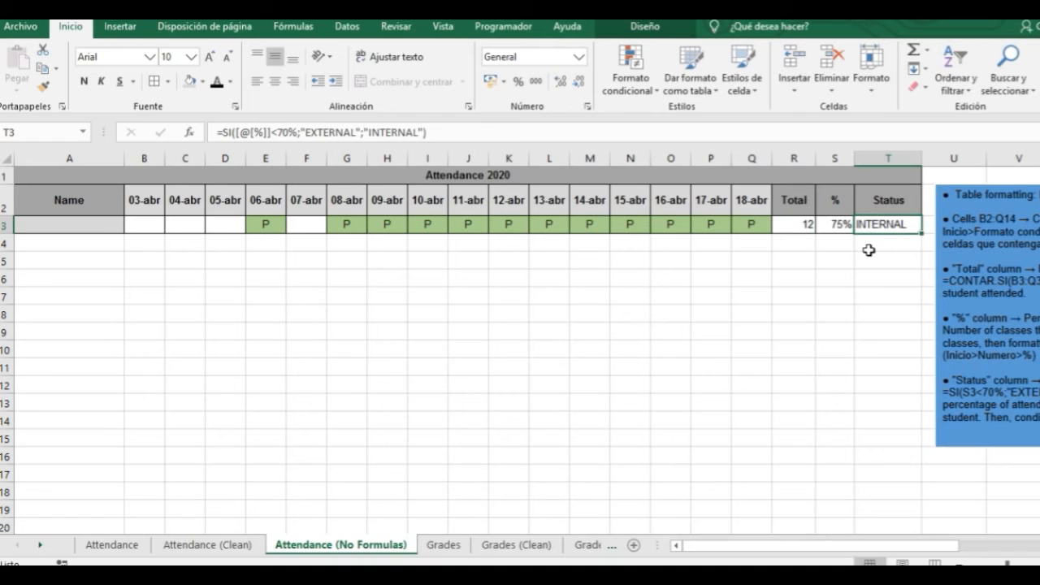
Delete the test attendance marks in E3:Q3.
{"action": "left_click_drag", "start_coordinate": [771, 544], "coordinate": [782, 547]}
{"action": "left_click_drag", "start_coordinate": [642, 225], "coordinate": [173, 227]}
{"action": "key", "text": "Delete"}
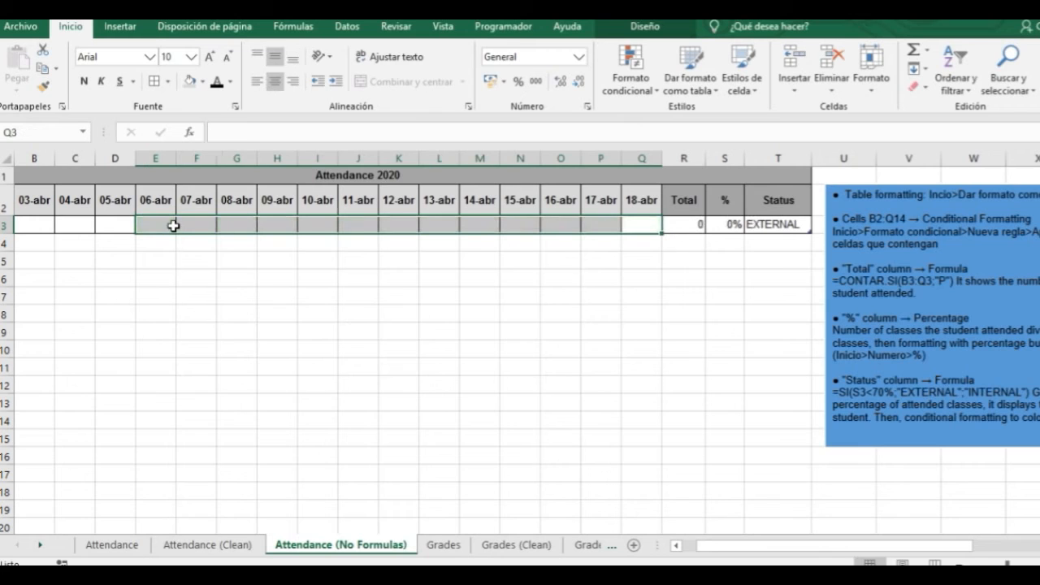
Create a conditional formatting rule on Status cell T3 for cells with specific text containing INTERNAL.
{"action": "left_click_drag", "start_coordinate": [713, 545], "coordinate": [757, 546]}
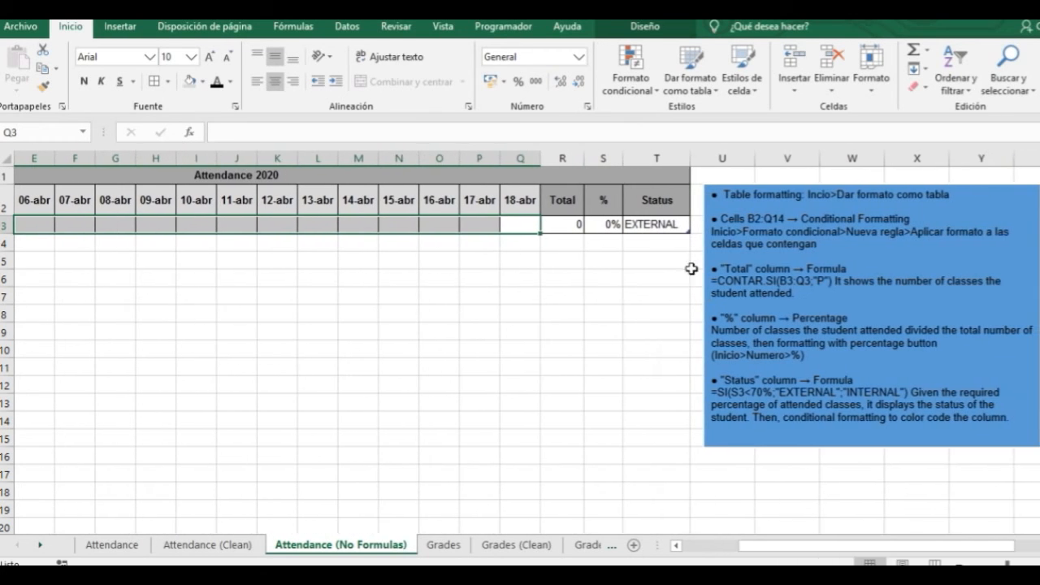
{"action": "left_click", "coordinate": [659, 228]}
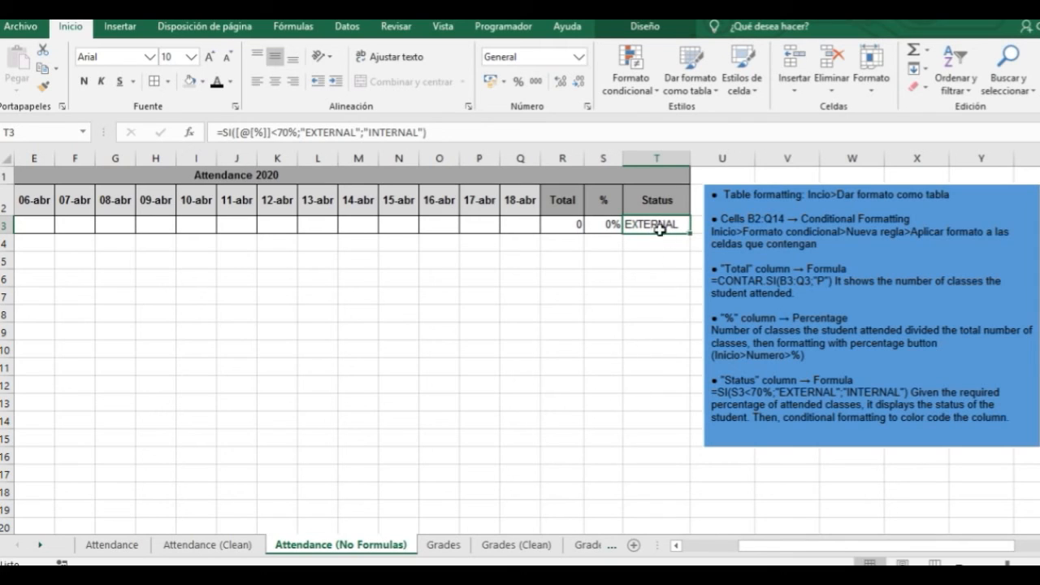
{"action": "left_click", "coordinate": [631, 89]}
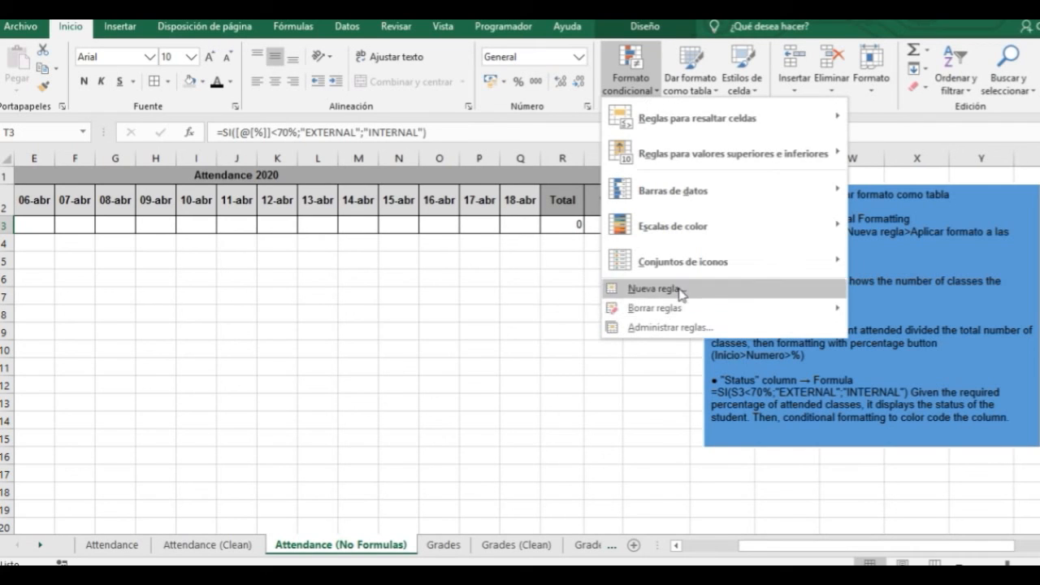
{"action": "left_click", "coordinate": [655, 288]}
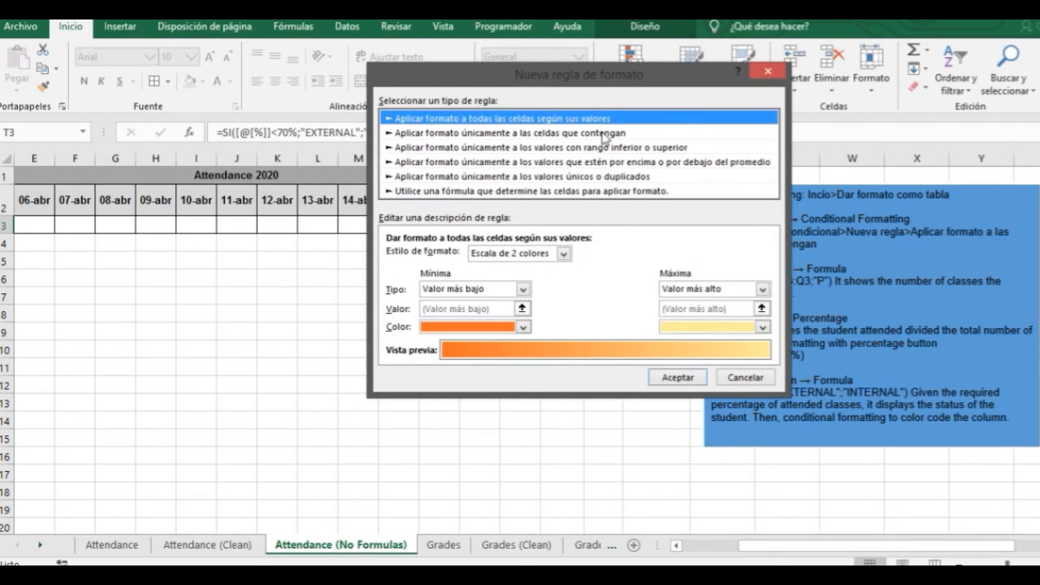
{"action": "left_click", "coordinate": [449, 132]}
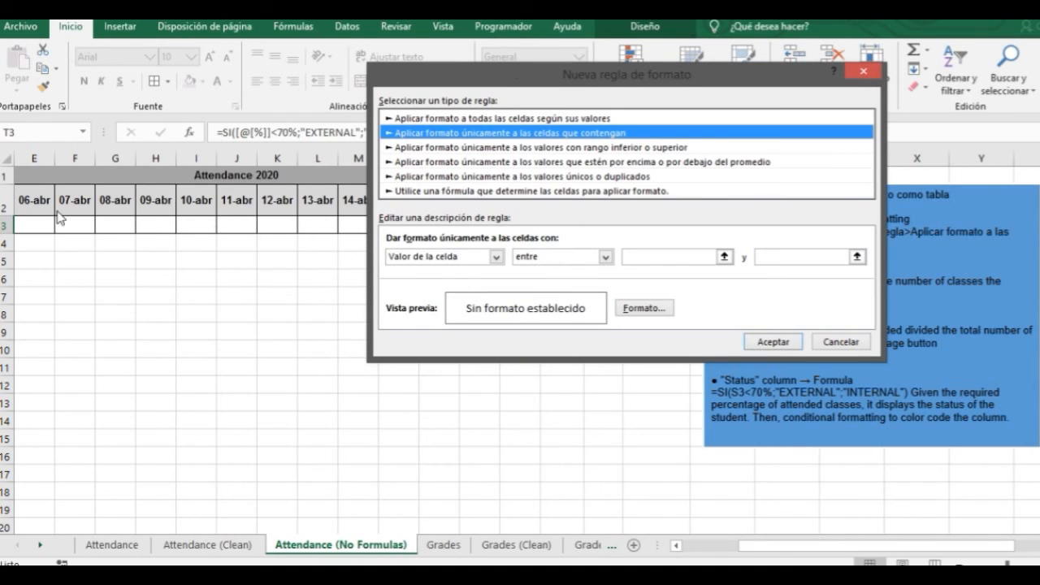
{"action": "left_click", "coordinate": [496, 256]}
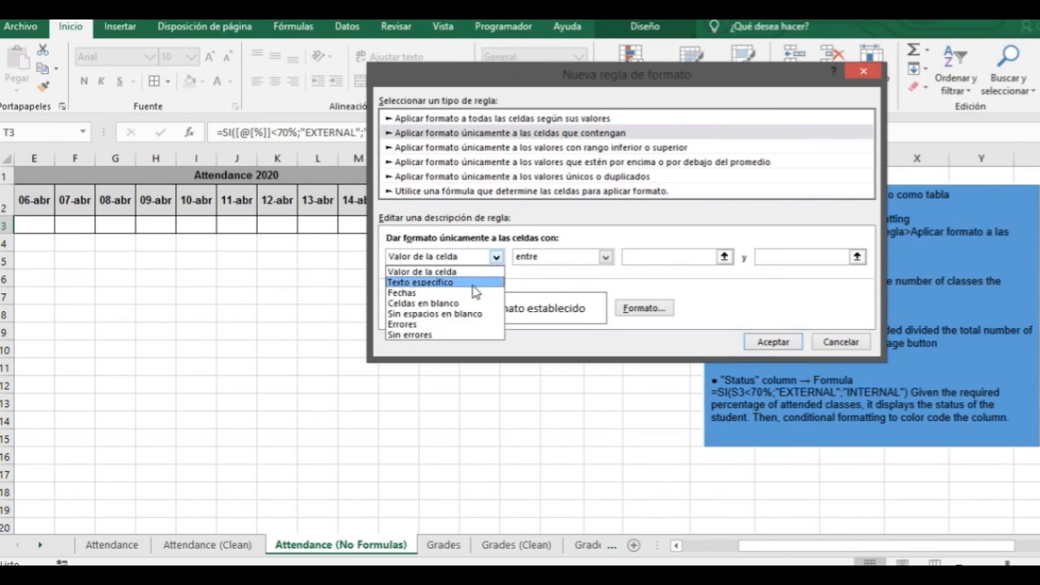
{"action": "left_click", "coordinate": [476, 278]}
{"action": "left_click", "coordinate": [683, 258]}
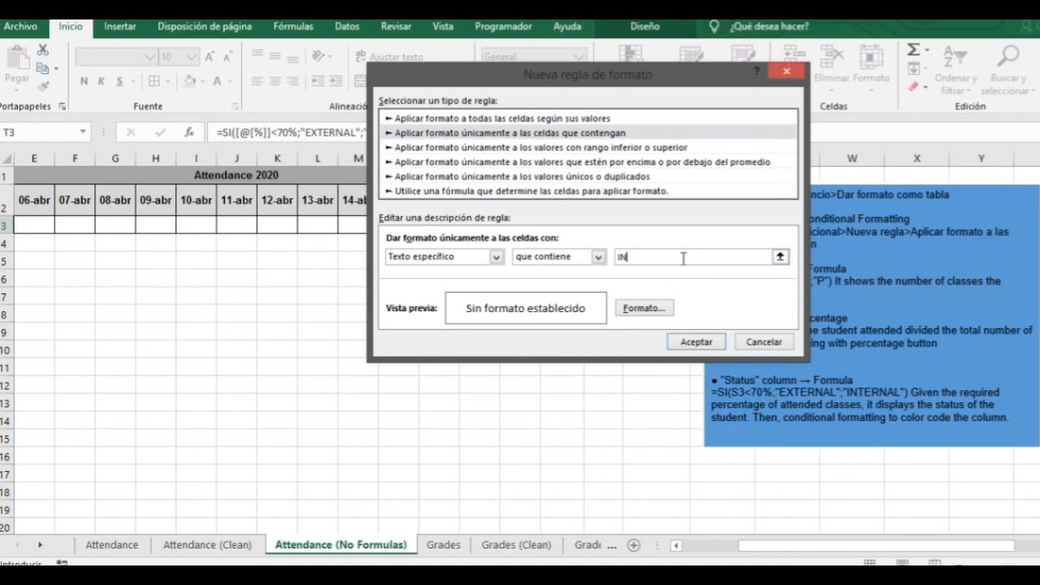
Format the INTERNAL rule with a green fill and bold italic font, and apply it to Status cell T3.
{"action": "left_click", "coordinate": [650, 309]}
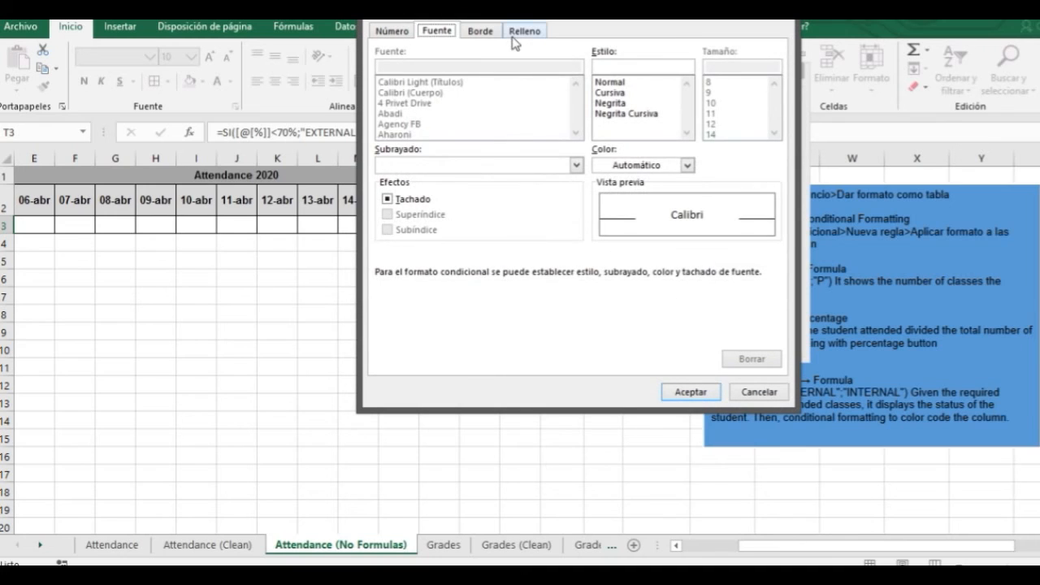
{"action": "left_click", "coordinate": [520, 33]}
{"action": "left_click", "coordinate": [463, 190]}
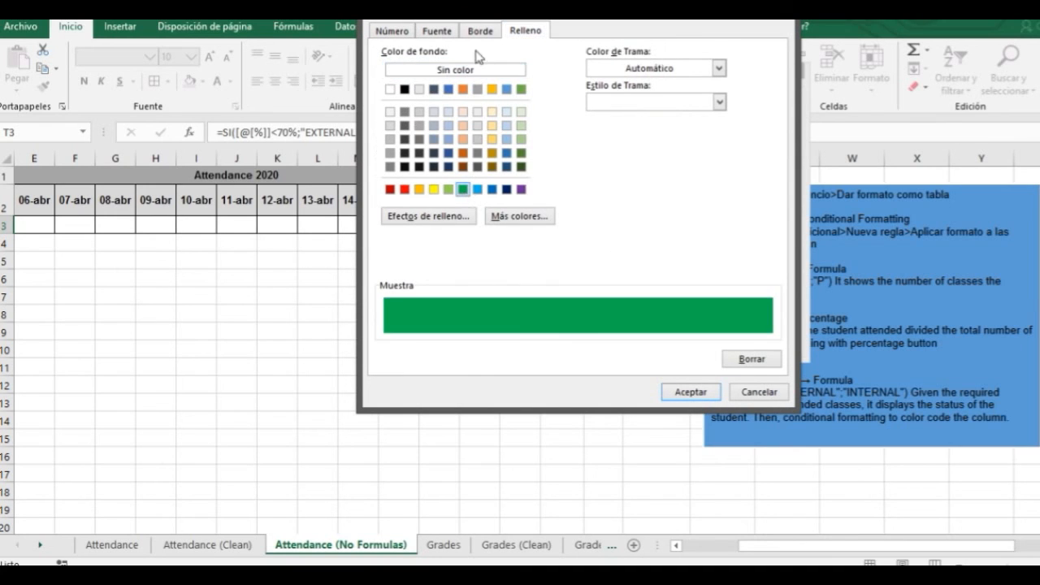
{"action": "left_click", "coordinate": [442, 32]}
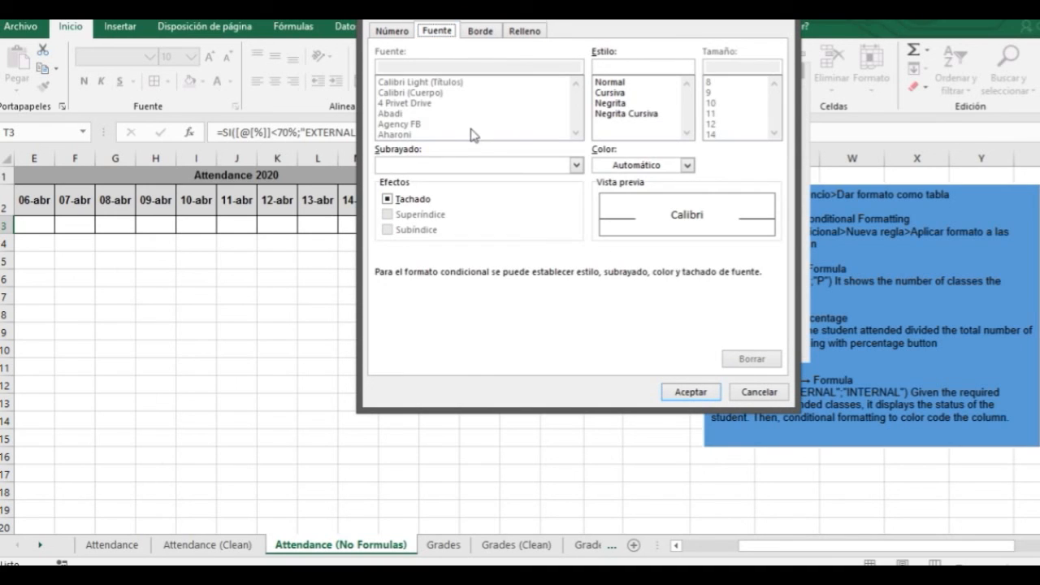
{"action": "left_click", "coordinate": [618, 114]}
{"action": "left_click", "coordinate": [697, 391]}
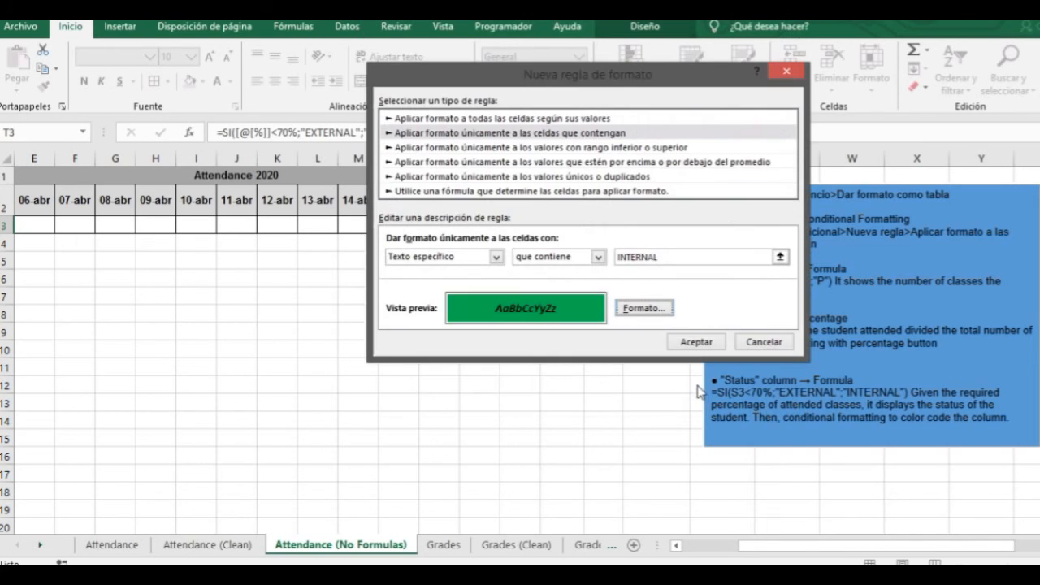
{"action": "left_click", "coordinate": [695, 340]}
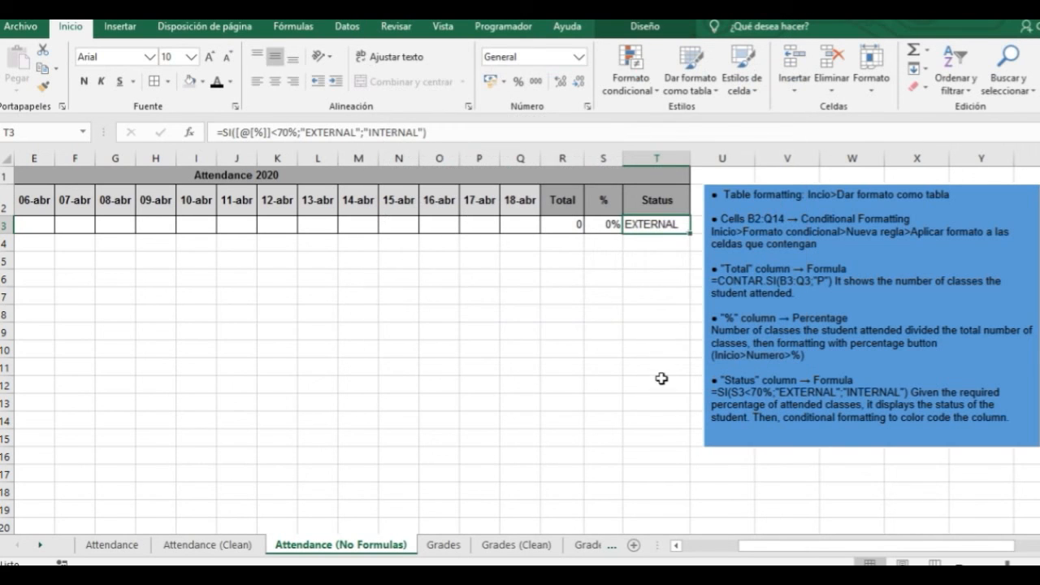
Create a second conditional formatting rule on T3 for cells with specific text containing EXTERNAL.
{"action": "left_click", "coordinate": [618, 89]}
{"action": "left_click", "coordinate": [616, 289]}
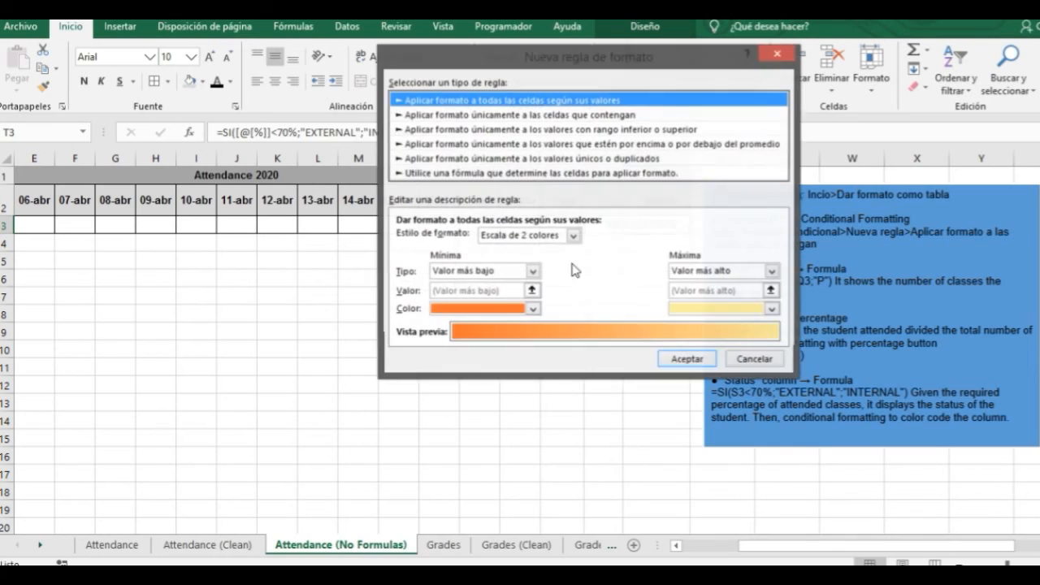
{"action": "left_click", "coordinate": [542, 115]}
{"action": "left_click", "coordinate": [480, 244]}
{"action": "left_click", "coordinate": [476, 261]}
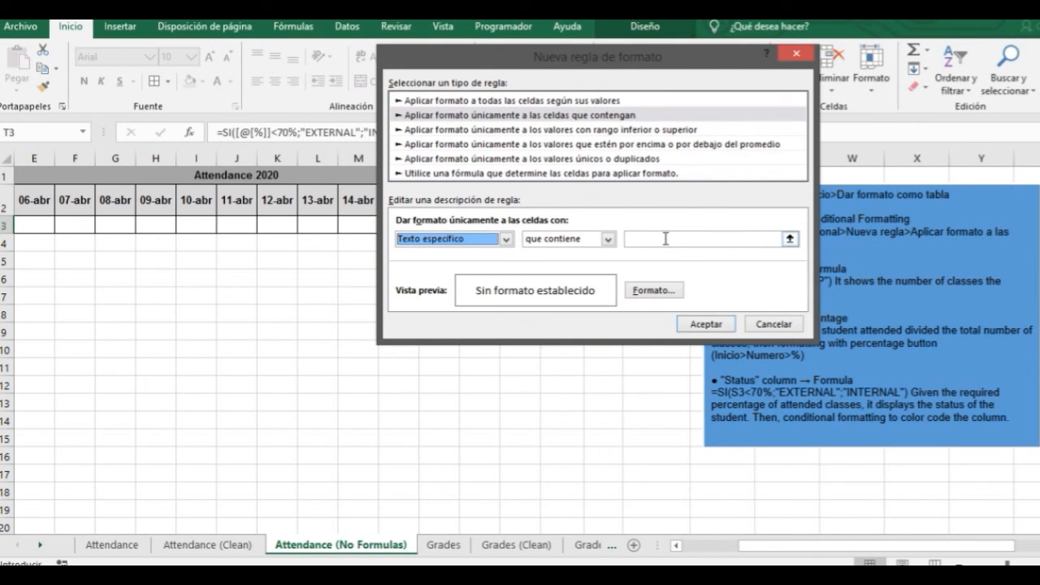
{"action": "left_click", "coordinate": [665, 238]}
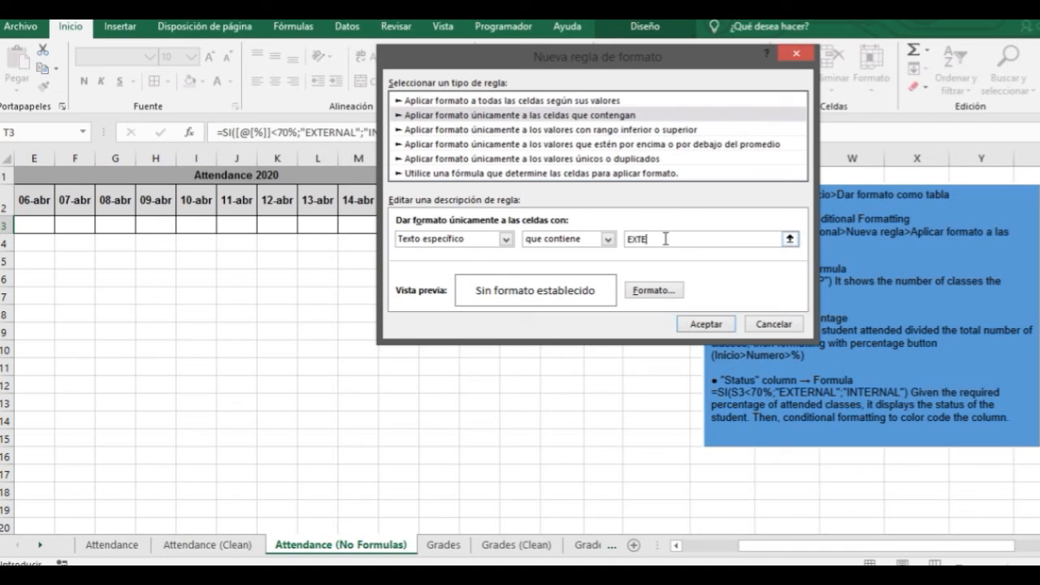
Format the EXTERNAL rule with a dark red fill and white bold italic font, and apply it to T3.
{"action": "left_click", "coordinate": [658, 292]}
{"action": "left_click", "coordinate": [534, 29]}
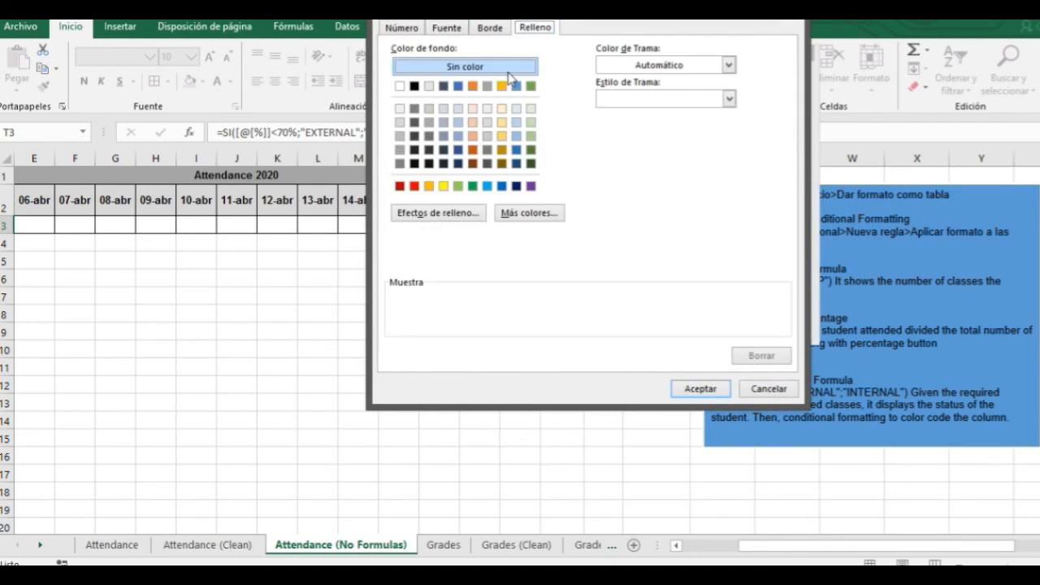
{"action": "left_click", "coordinate": [400, 186]}
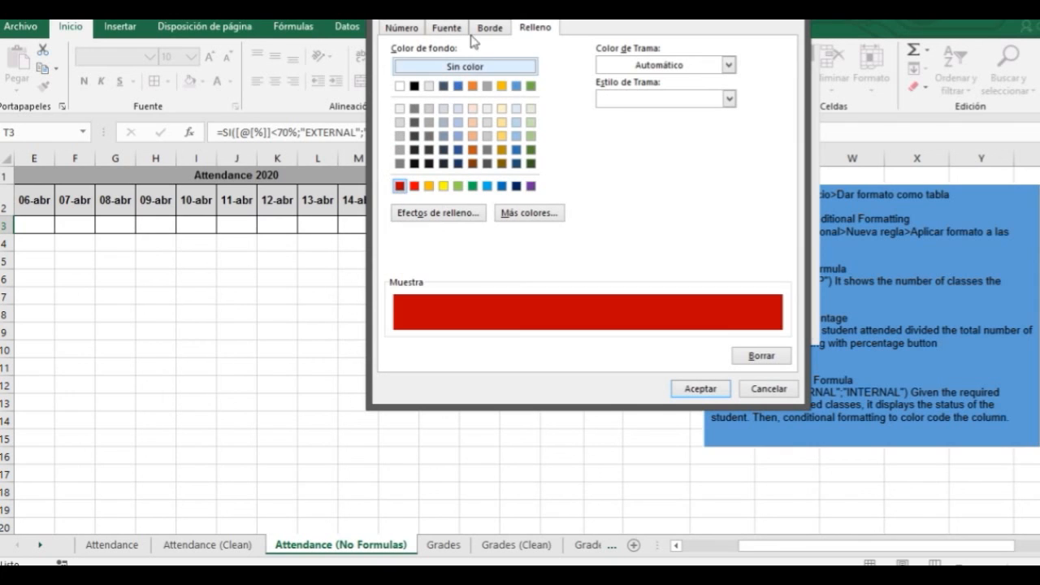
{"action": "left_click", "coordinate": [447, 29]}
{"action": "left_click", "coordinate": [626, 110]}
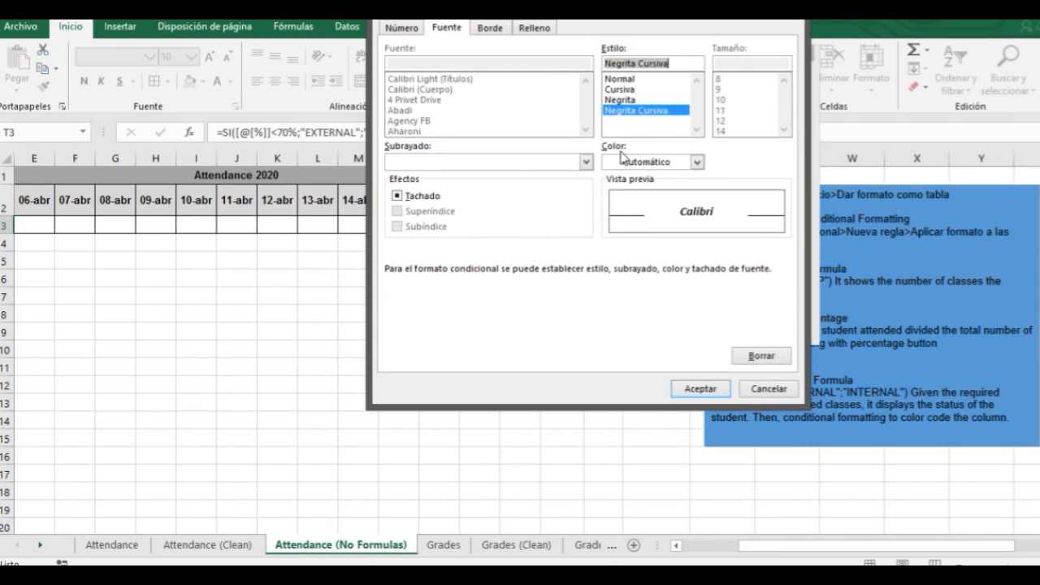
{"action": "left_click", "coordinate": [696, 162]}
{"action": "left_click", "coordinate": [611, 217]}
{"action": "left_click", "coordinate": [704, 389]}
{"action": "left_click", "coordinate": [705, 324]}
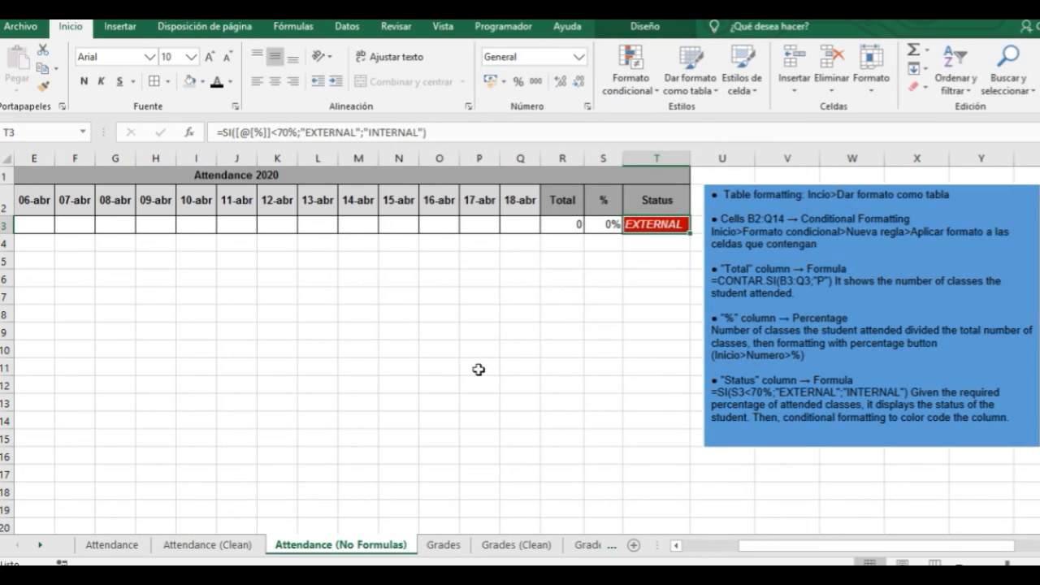
Fill row 3 with test marks P from 03-abr to 15-abr (B3:N3) and check the Status colour in T3.
{"action": "left_click", "coordinate": [613, 304]}
{"action": "left_click_drag", "start_coordinate": [801, 546], "coordinate": [741, 547]}
{"action": "left_click", "coordinate": [158, 226]}
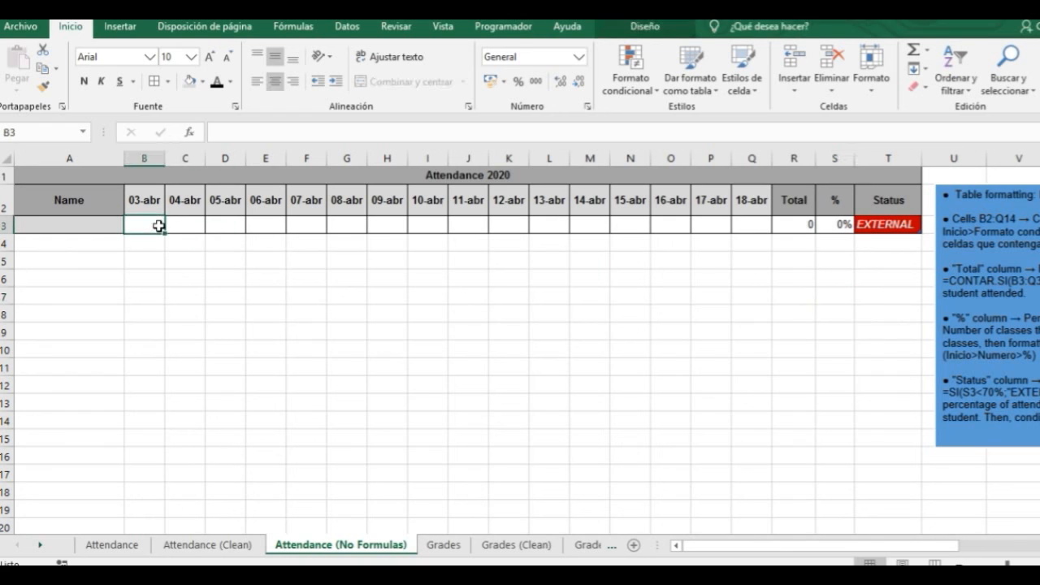
{"action": "type", "text": "P"}
{"action": "key", "text": "ctrl+Return"}
{"action": "left_click_drag", "start_coordinate": [167, 235], "coordinate": [634, 281]}
{"action": "left_click", "coordinate": [829, 278]}
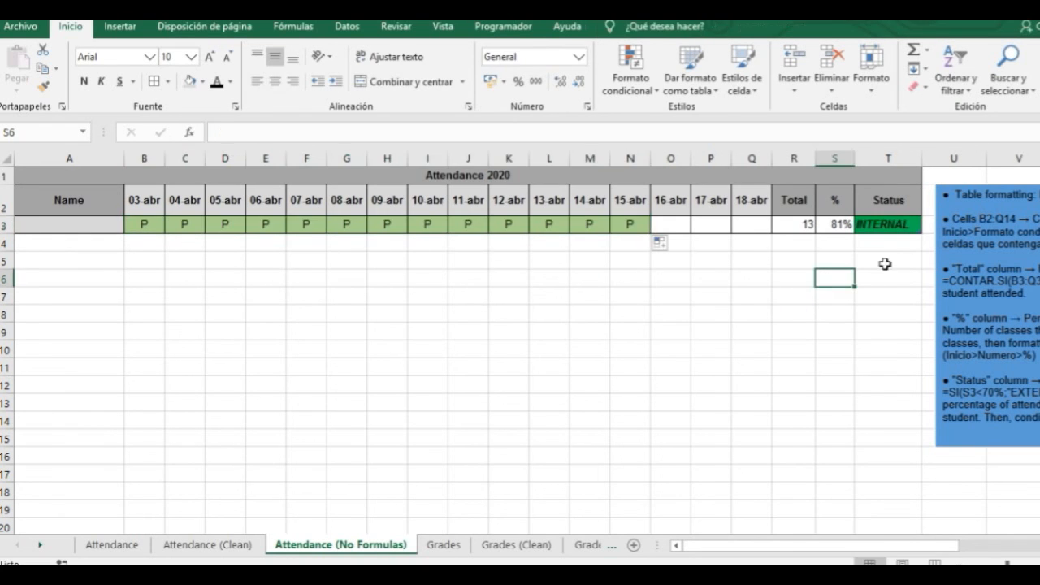
{"action": "left_click", "coordinate": [891, 225]}
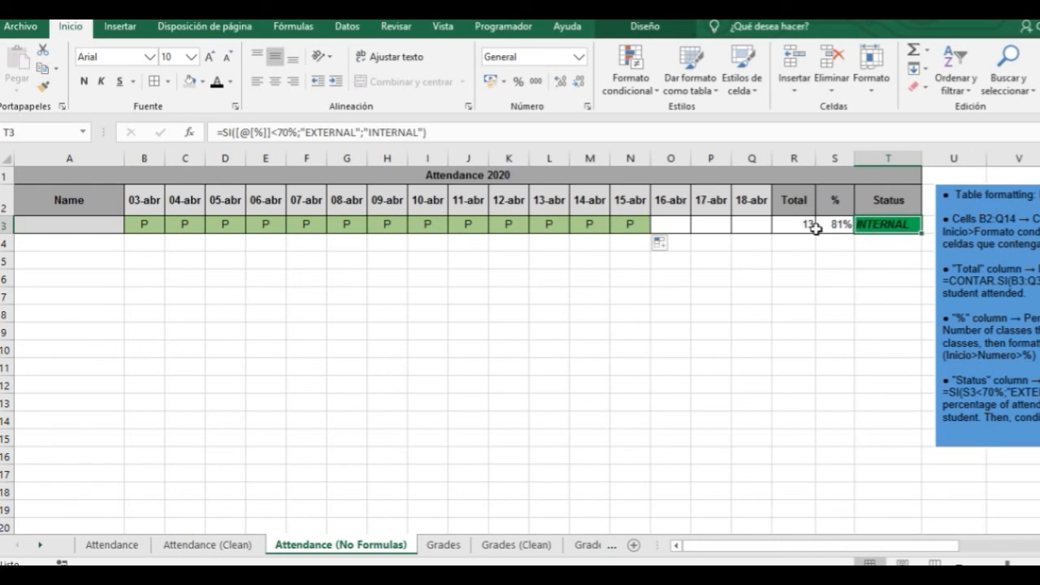
Delete the test attendance marks in B3:N3.
{"action": "left_click_drag", "start_coordinate": [627, 224], "coordinate": [577, 226]}
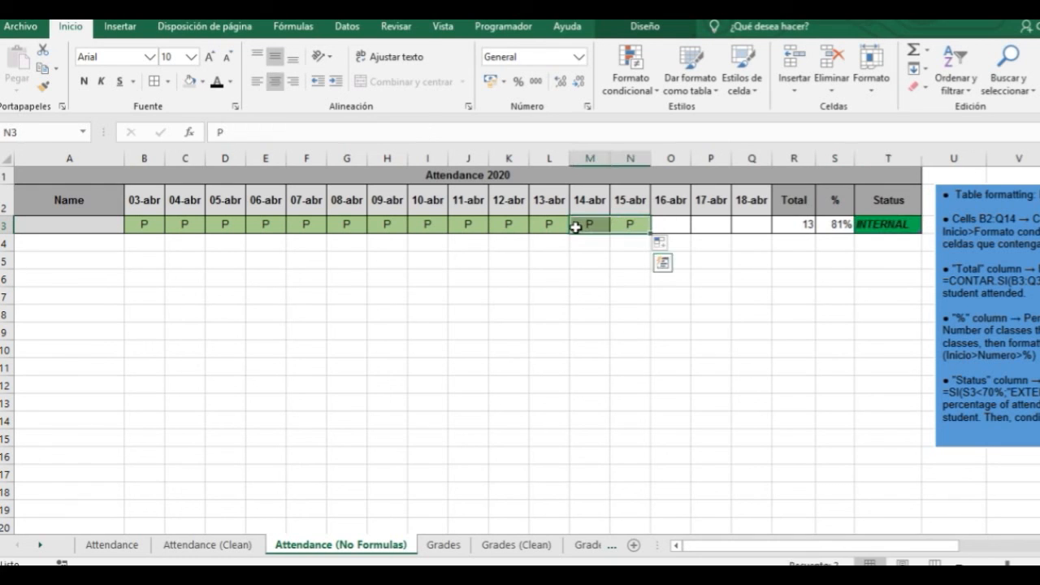
{"action": "key", "text": "Delete"}
{"action": "left_click_drag", "start_coordinate": [549, 226], "coordinate": [154, 226]}
{"action": "key", "text": "Delete"}
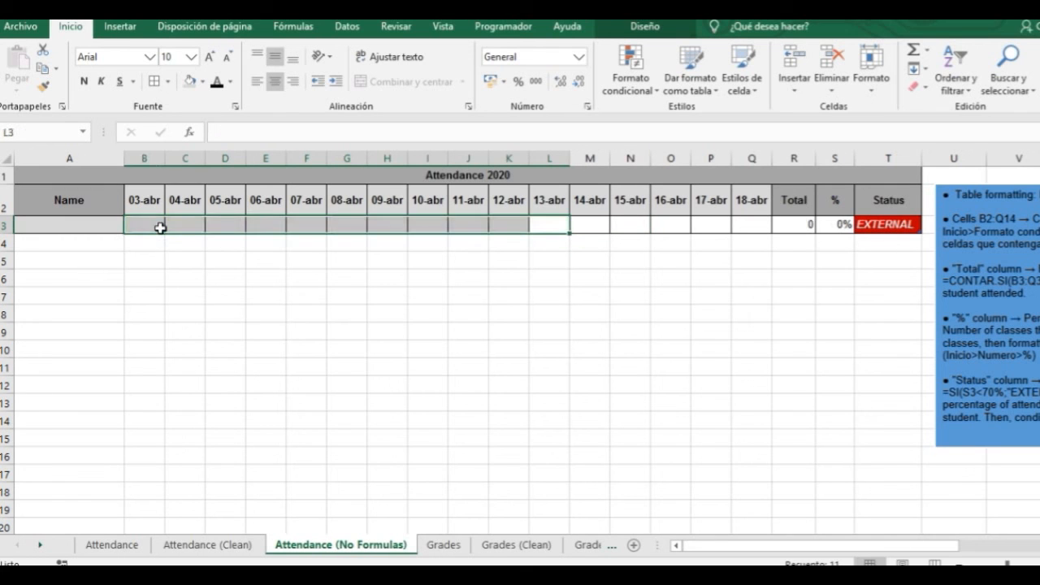
{"action": "left_click", "coordinate": [265, 313]}
{"action": "left_click_drag", "start_coordinate": [687, 546], "coordinate": [755, 546]}
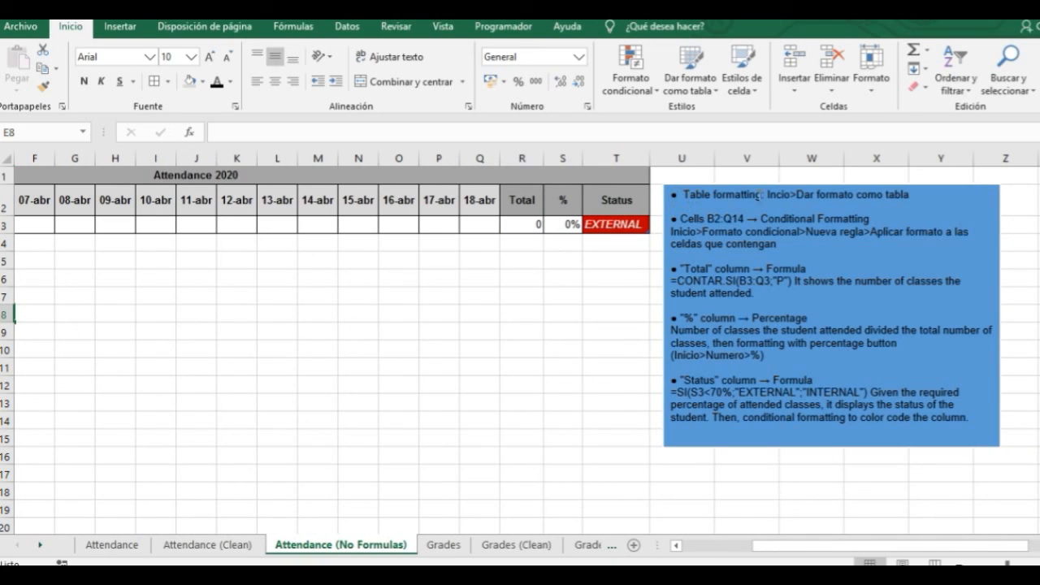
{"action": "left_click_drag", "start_coordinate": [786, 550], "coordinate": [674, 559]}
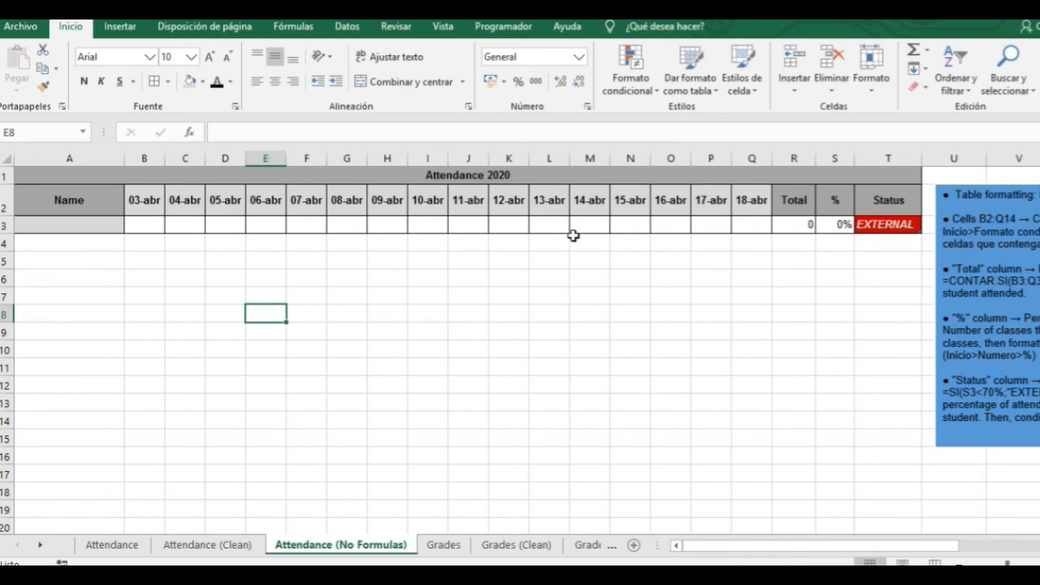
{"action": "left_click", "coordinate": [521, 226]}
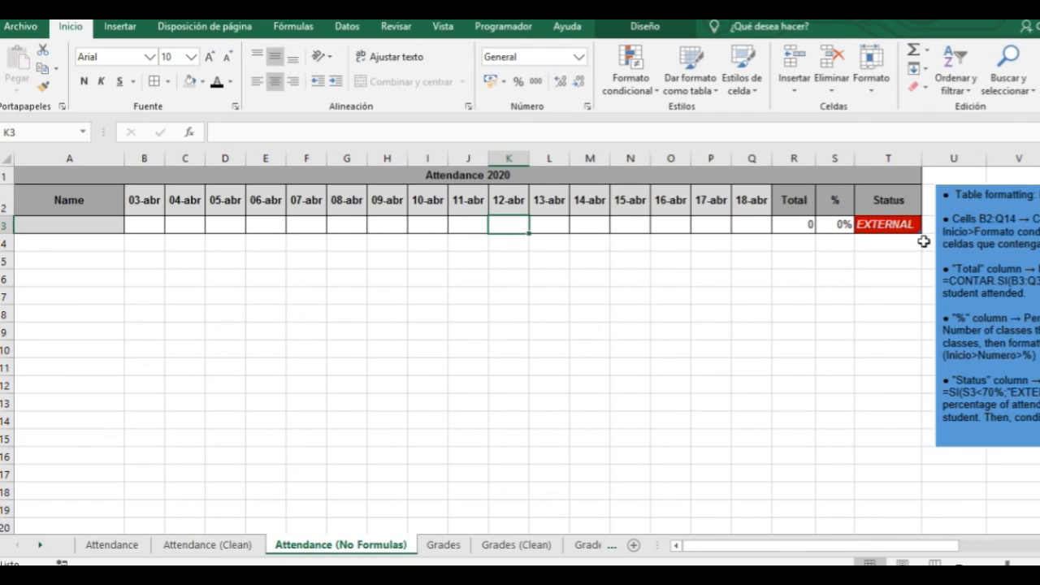
Extend the attendance table from its last cell T3 down to row 15.
{"action": "left_click", "coordinate": [871, 223]}
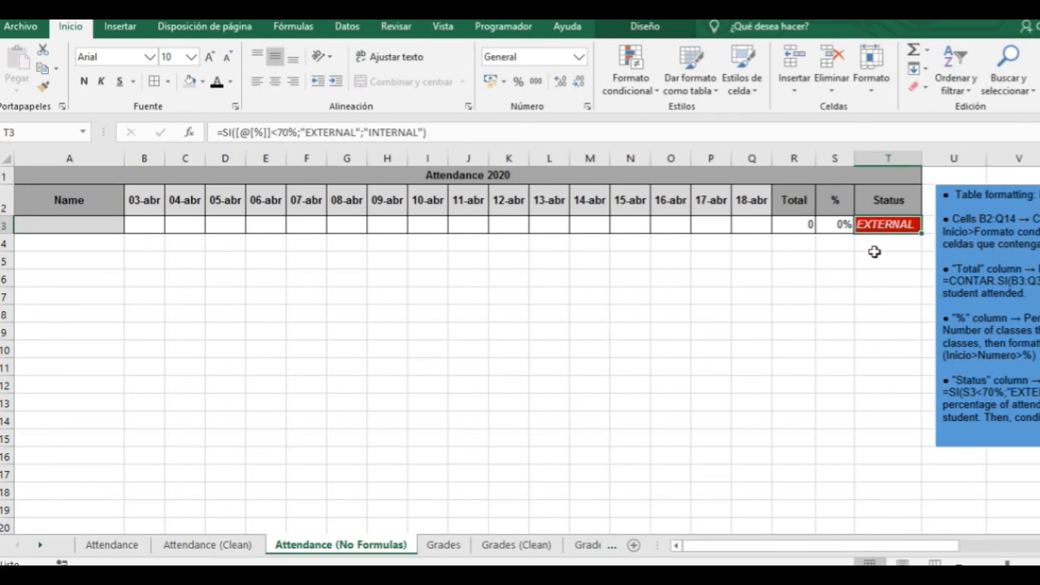
{"action": "left_click", "coordinate": [882, 258]}
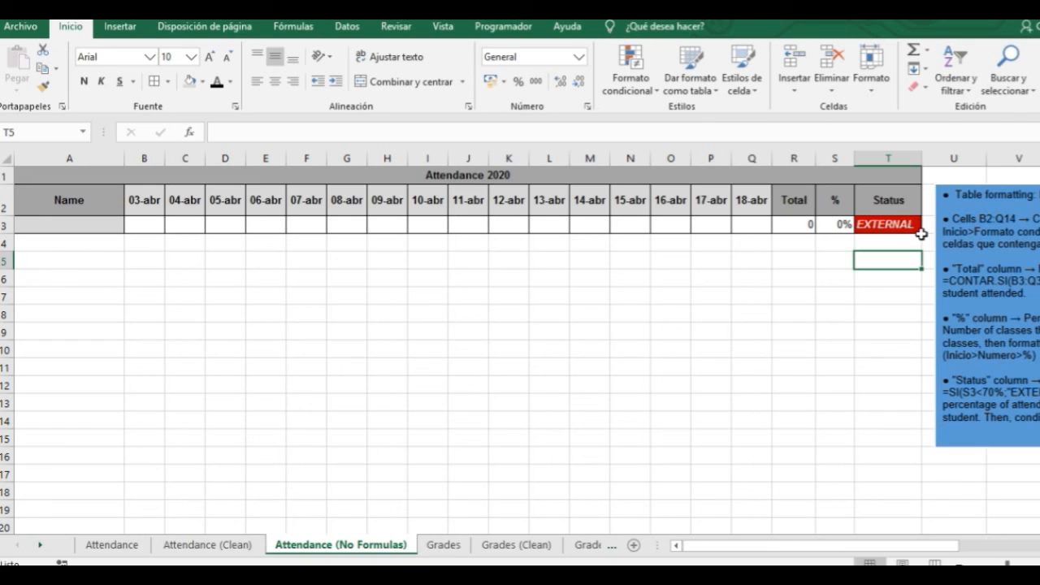
{"action": "left_click_drag", "start_coordinate": [919, 231], "coordinate": [878, 453]}
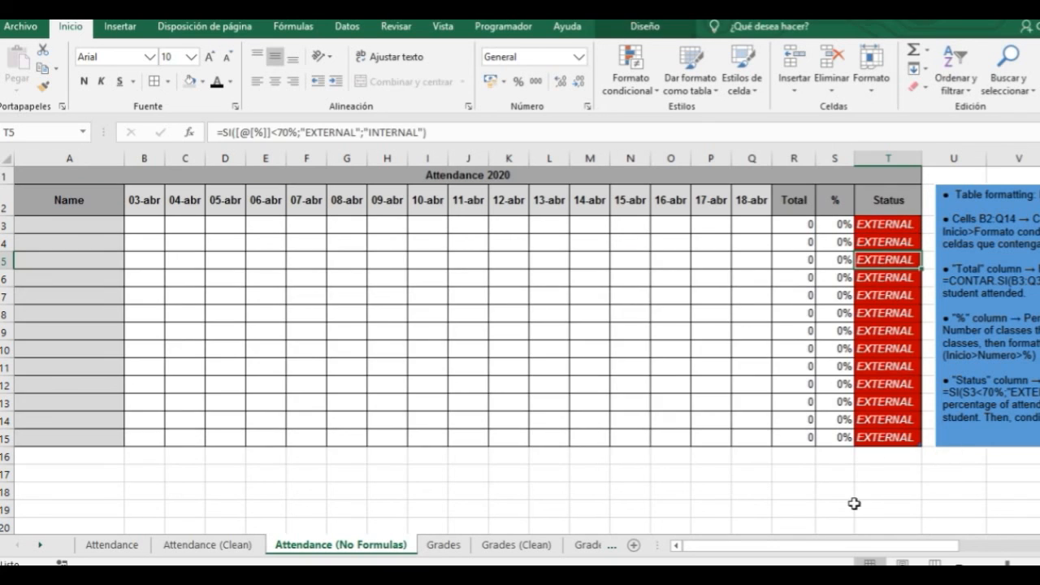
{"action": "left_click_drag", "start_coordinate": [93, 223], "coordinate": [77, 420]}
{"action": "left_click", "coordinate": [76, 438]}
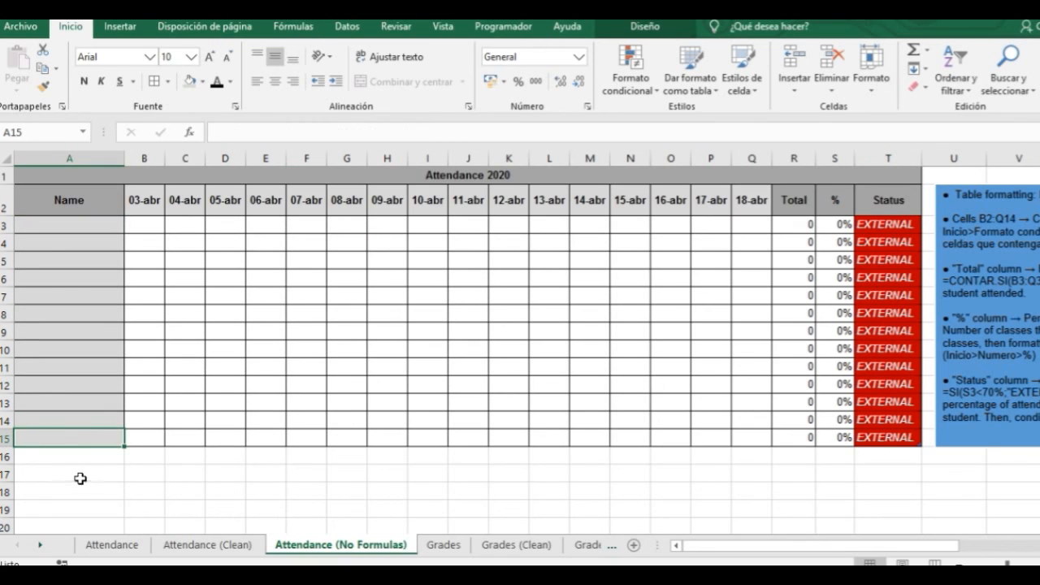
{"action": "left_click_drag", "start_coordinate": [111, 227], "coordinate": [63, 436]}
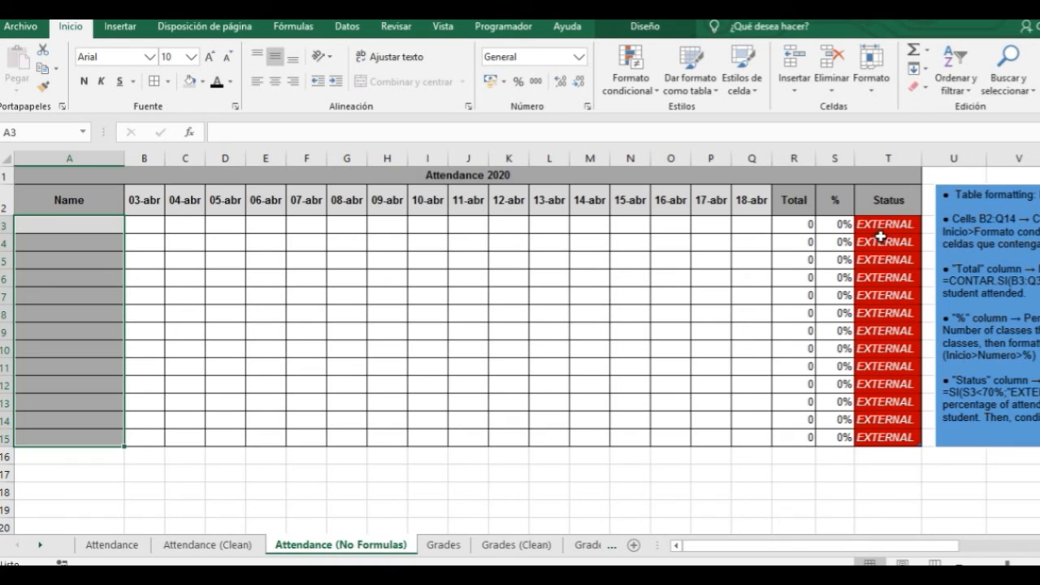
{"action": "left_click_drag", "start_coordinate": [887, 226], "coordinate": [84, 232]}
{"action": "left_click_drag", "start_coordinate": [896, 244], "coordinate": [886, 439]}
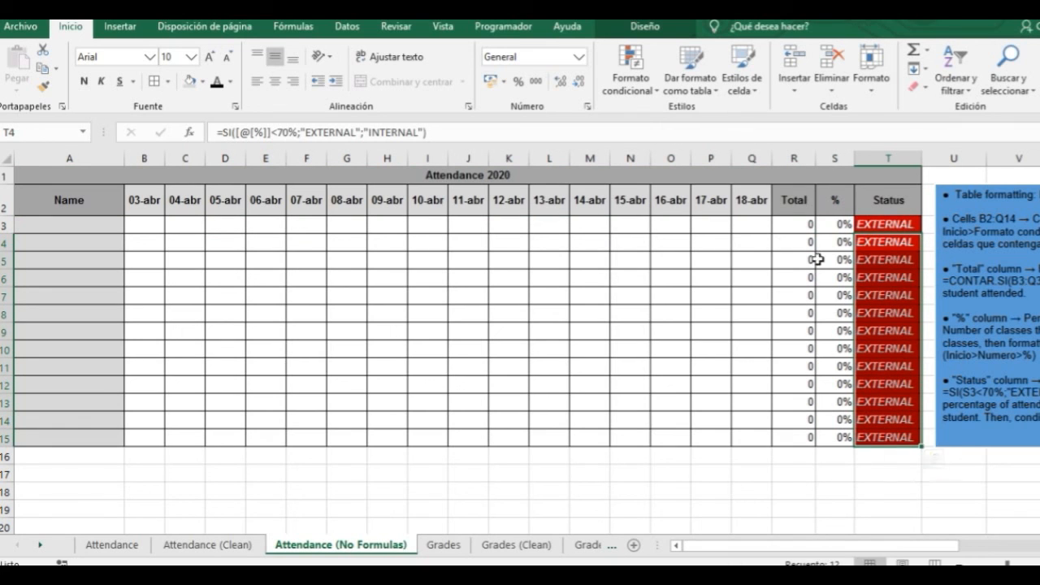
{"action": "left_click", "coordinate": [835, 224]}
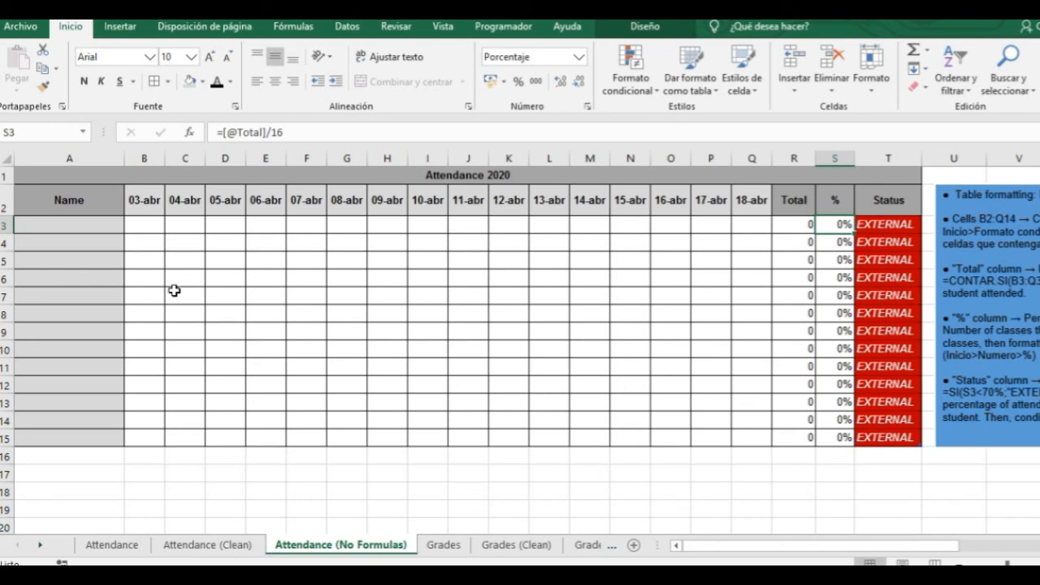
{"action": "left_click", "coordinate": [158, 318]}
Enter two sample student names in the Name column, cells A3 and A4.
{"action": "left_click", "coordinate": [88, 229]}
{"action": "type", "text": "jOHN"}
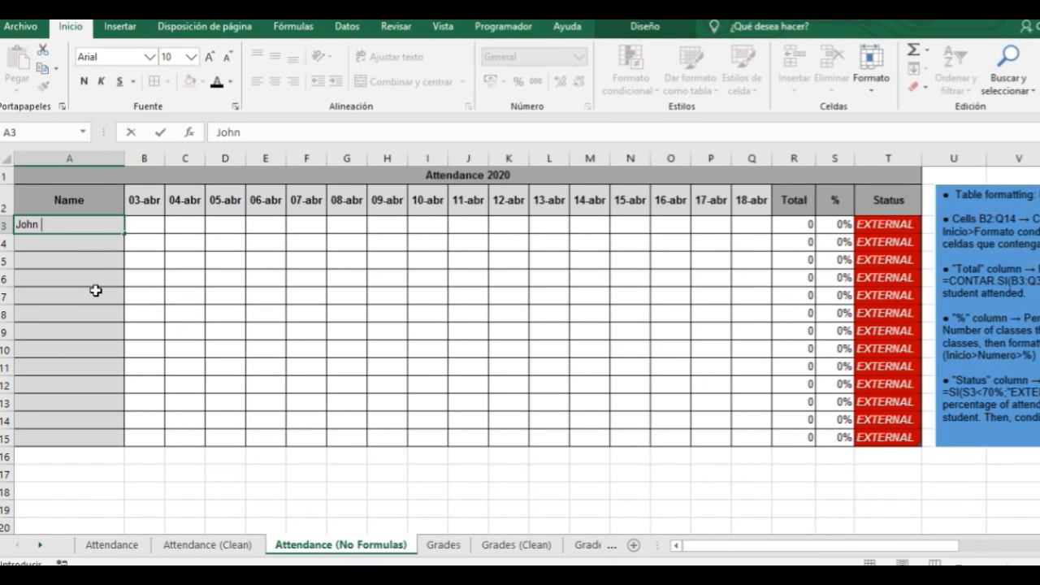
{"action": "type", "text": " Smiths"}
{"action": "key", "text": "Return"}
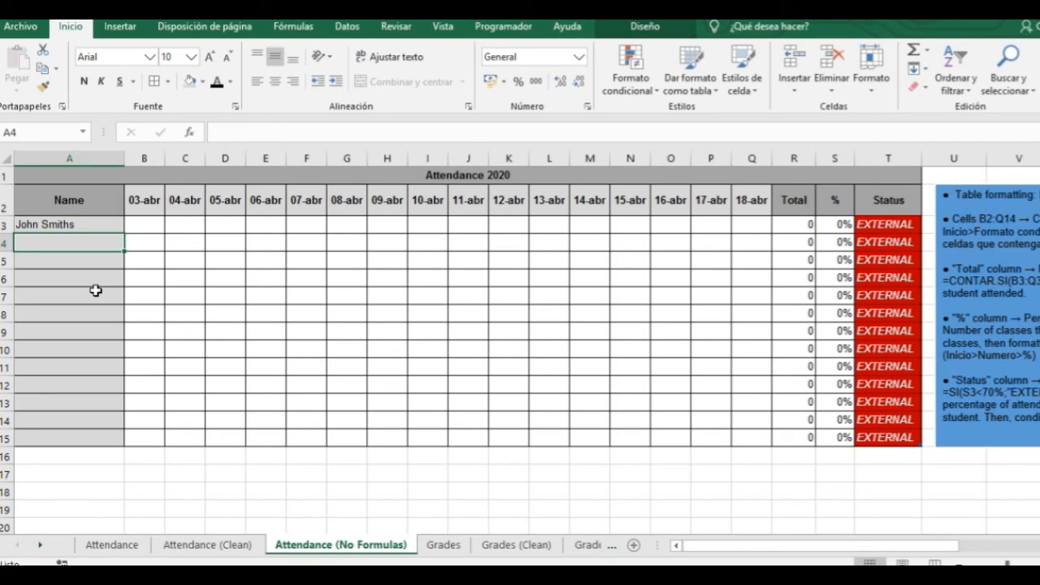
{"action": "type", "text": "Jane Doe"}
{"action": "key", "text": "Return"}
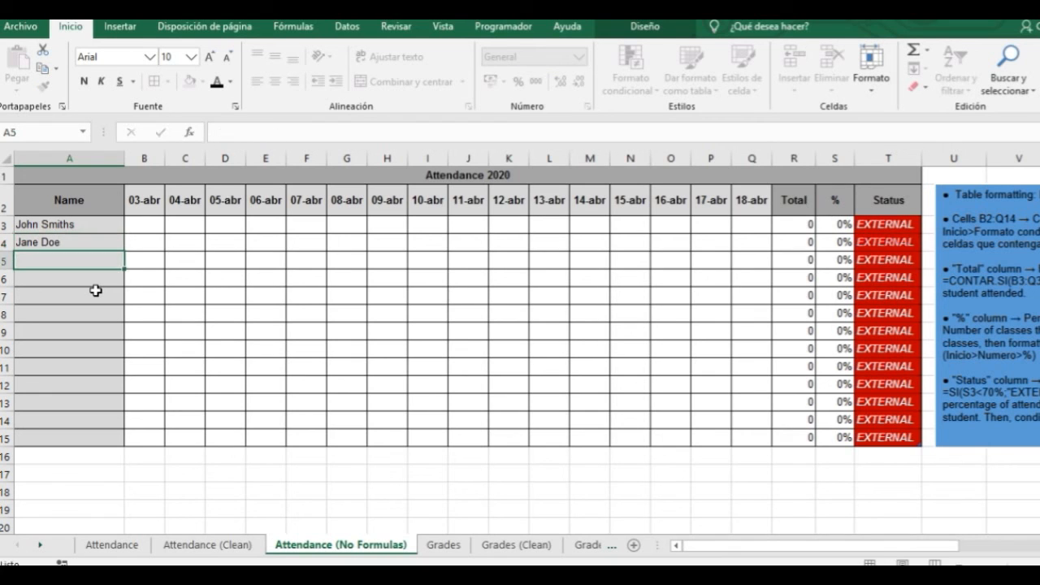
Clear the sample student names from the table, keeping the Total, % and Status formulas.
{"action": "left_click_drag", "start_coordinate": [84, 241], "coordinate": [888, 437]}
{"action": "key", "text": "Delete"}
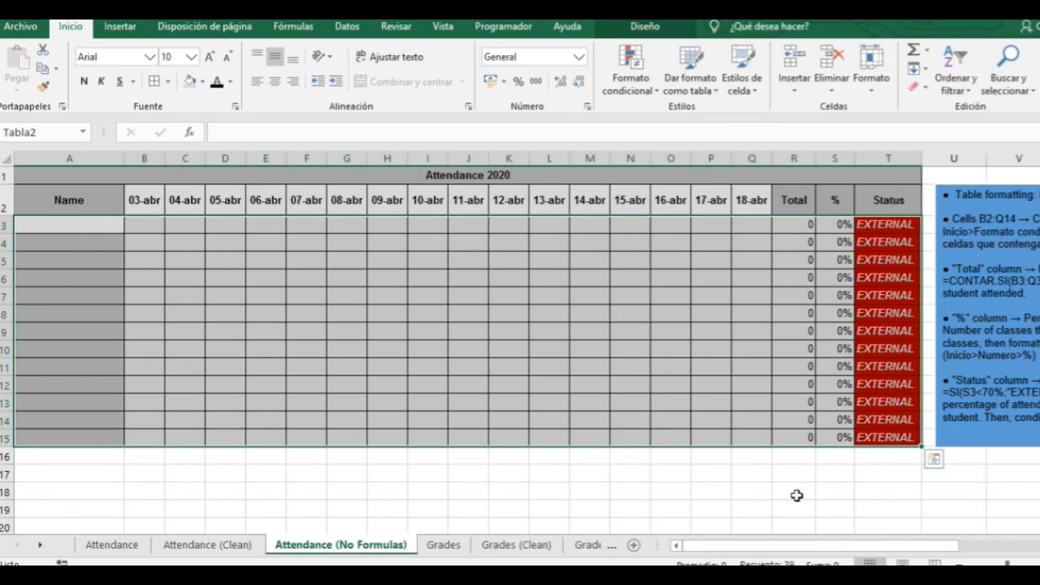